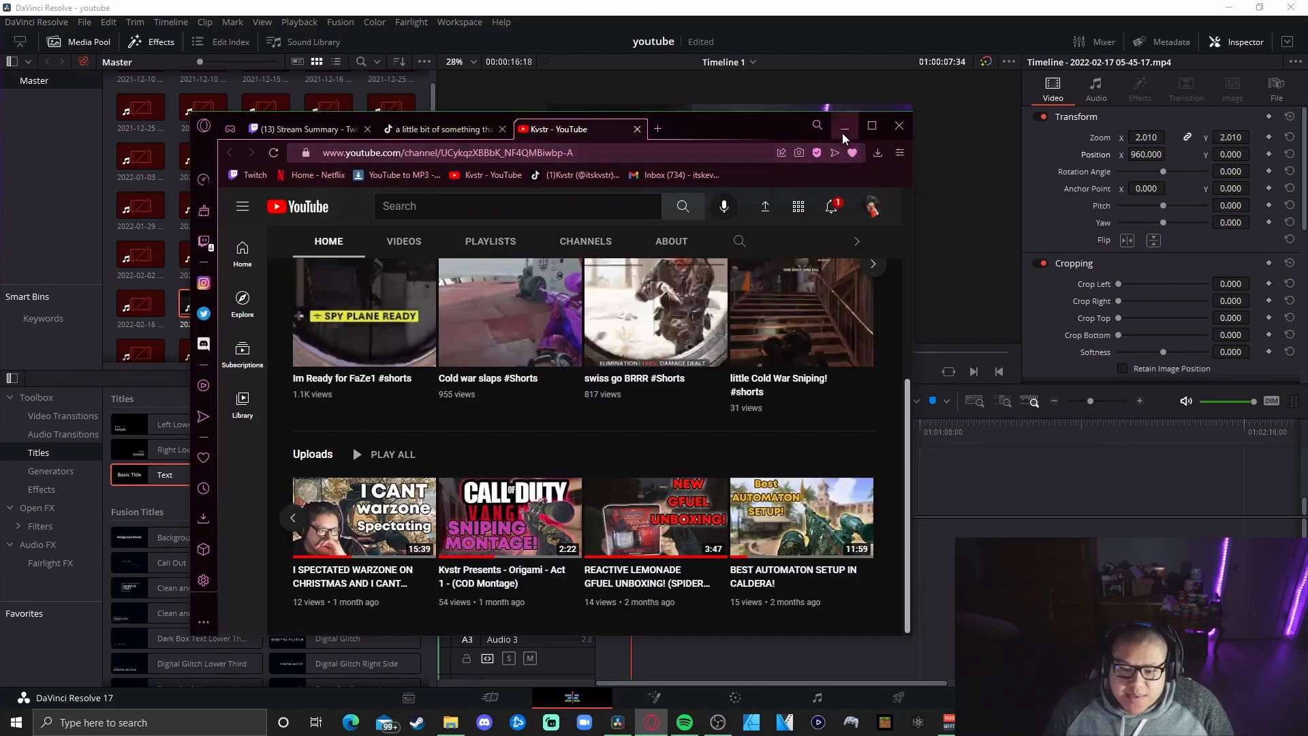
# - Put the browser away to return to the timeline and place the playhead at 01:00:07:08
pyautogui.click(845, 128)
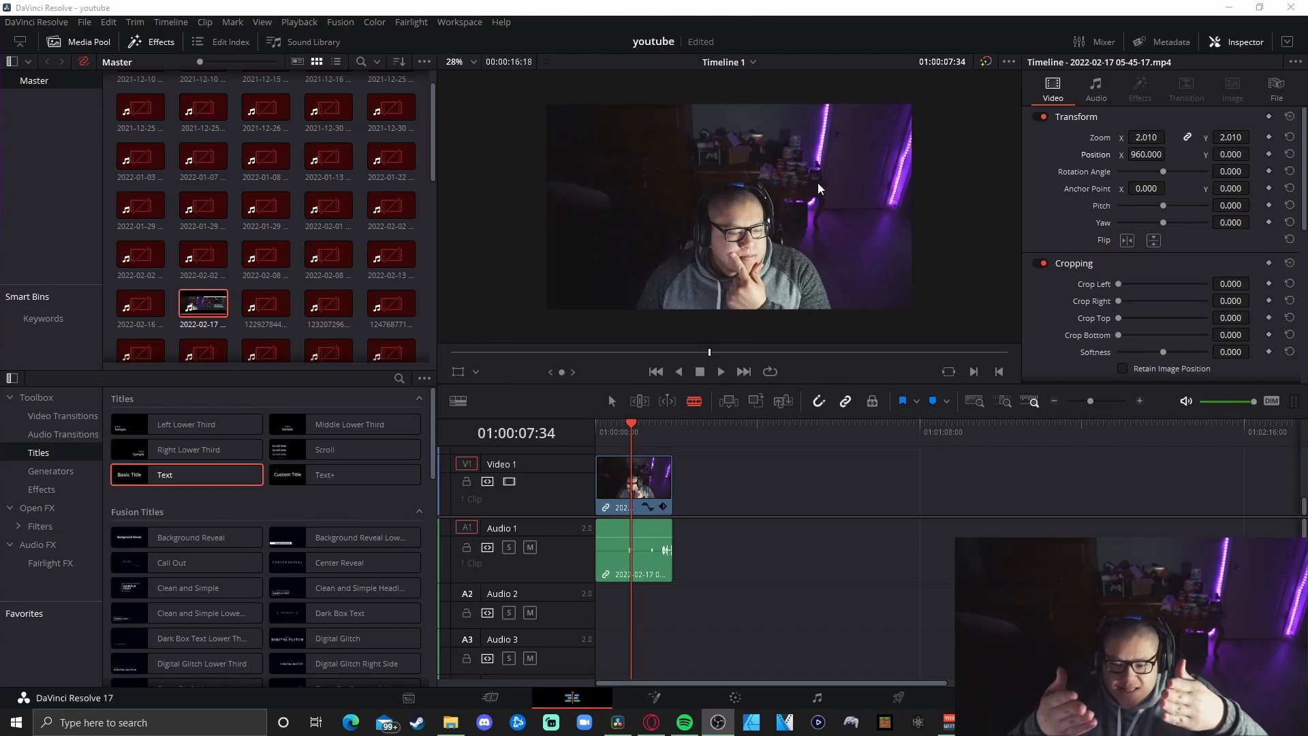
pyautogui.scroll(-2, 819, 189)
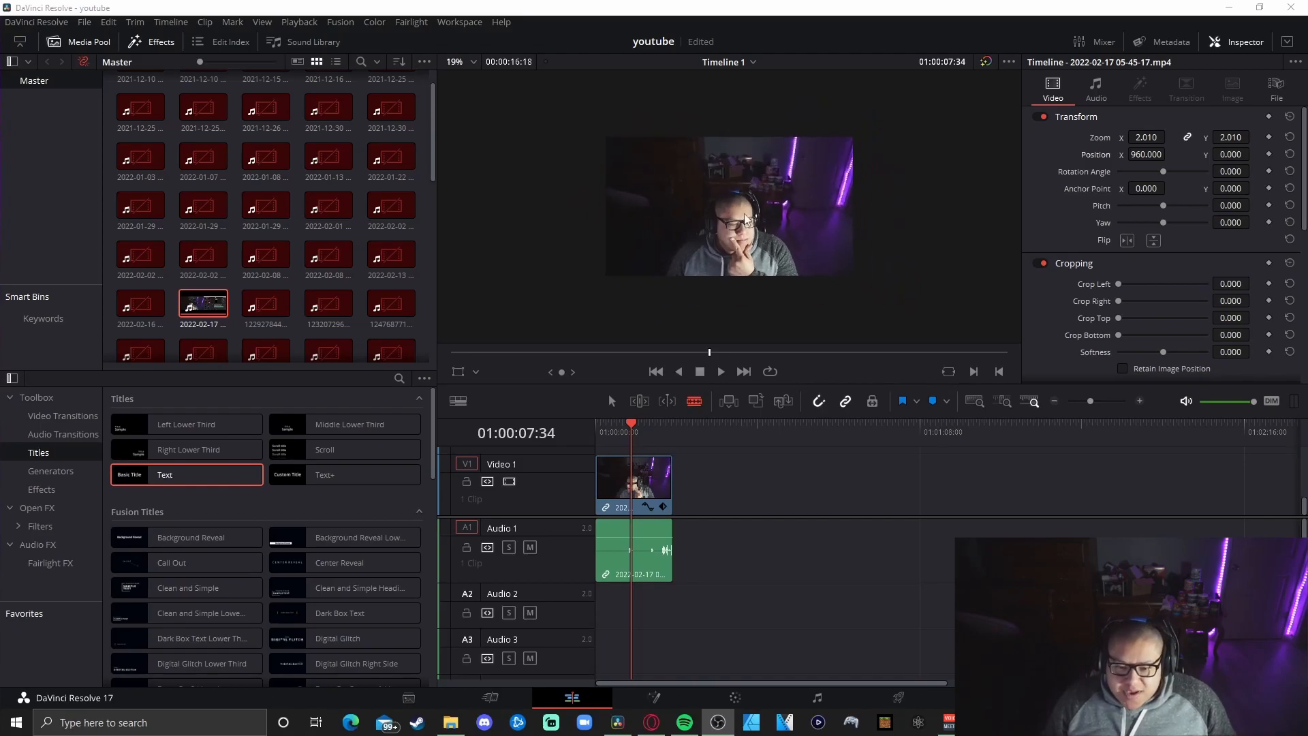
pyautogui.scroll(2, 736, 241)
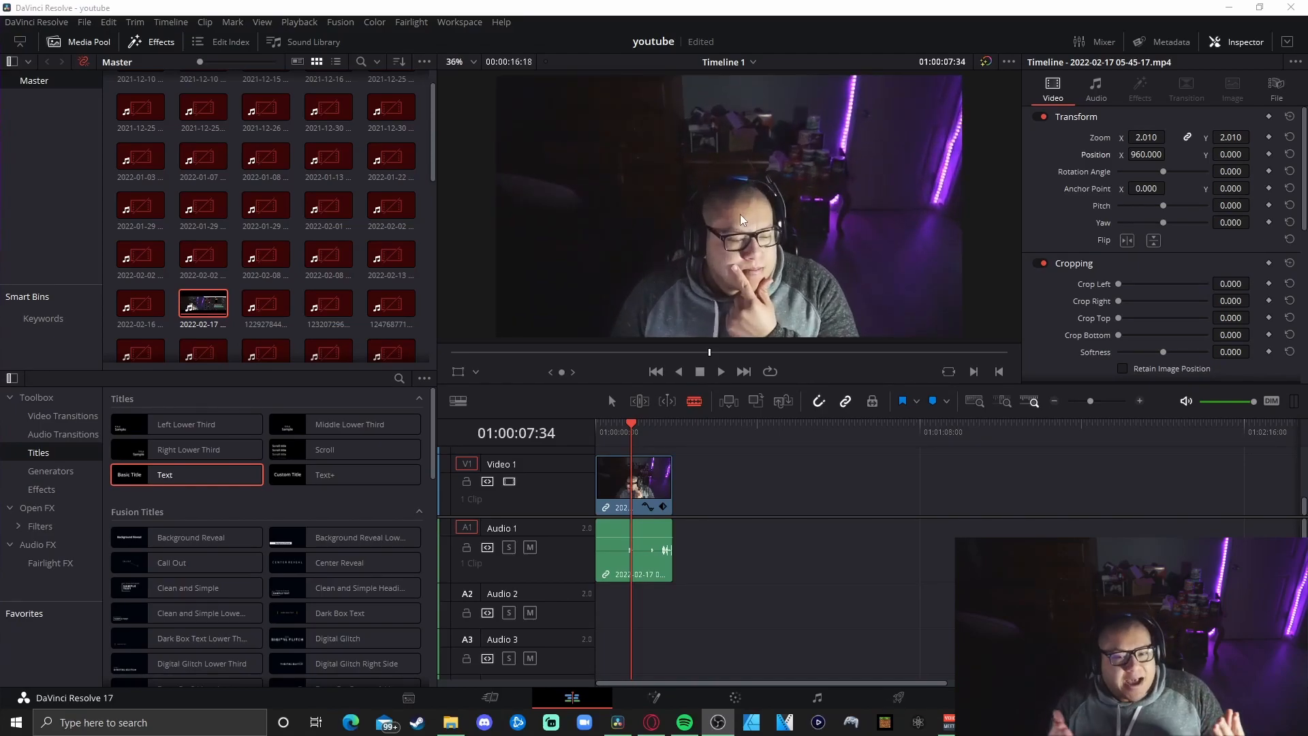
pyautogui.scroll(-2, 753, 205)
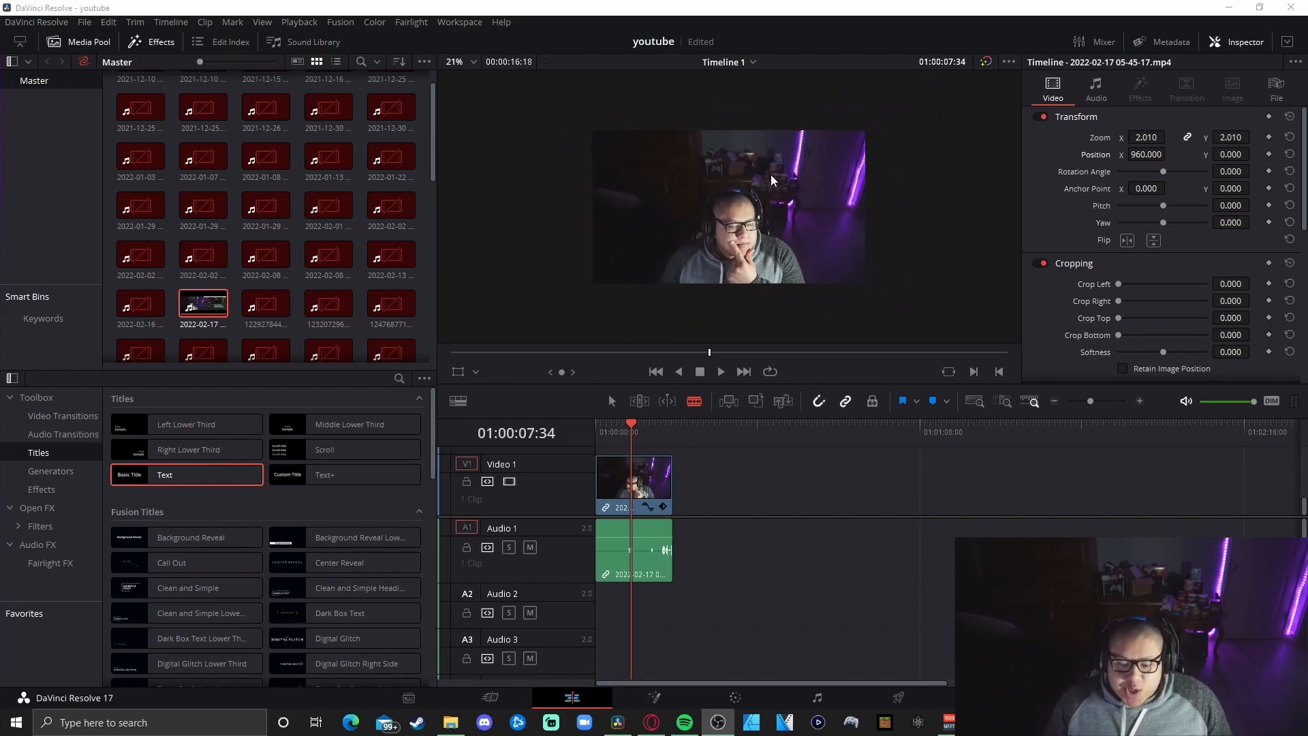
pyautogui.scroll(1, 750, 198)
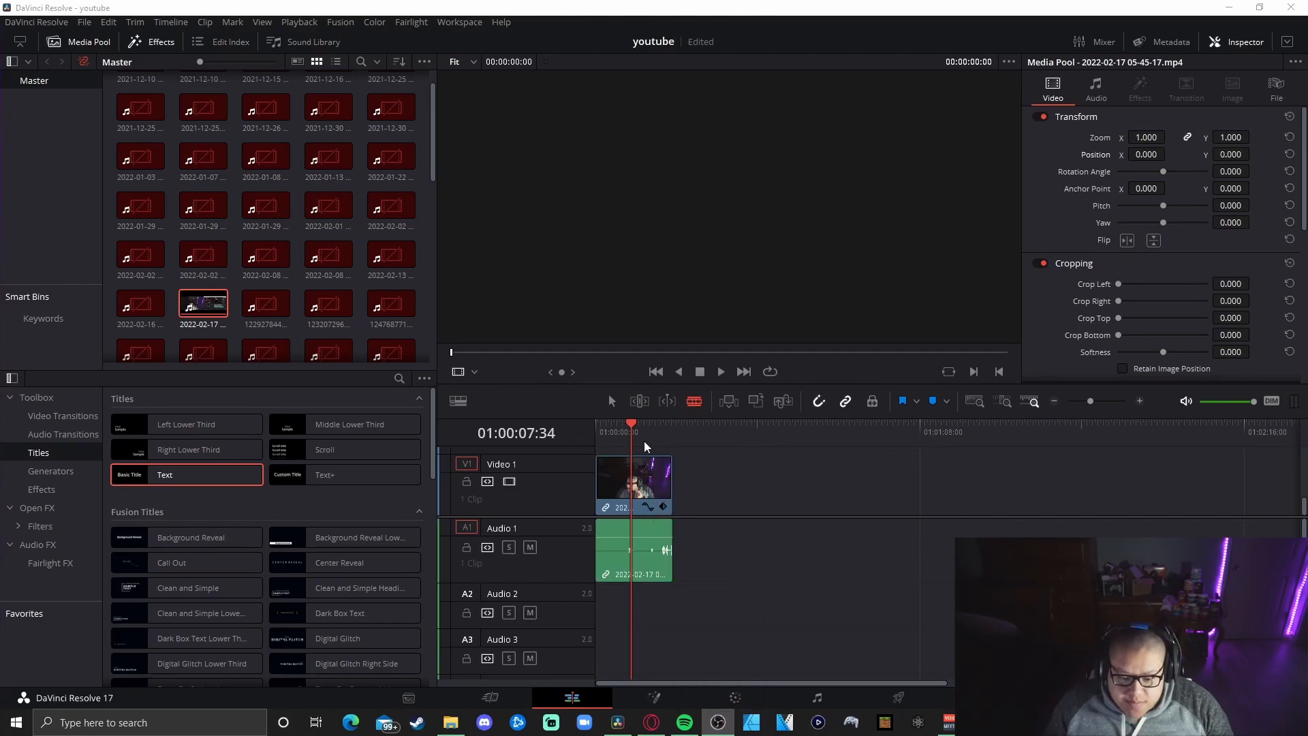
pyautogui.click(630, 429)
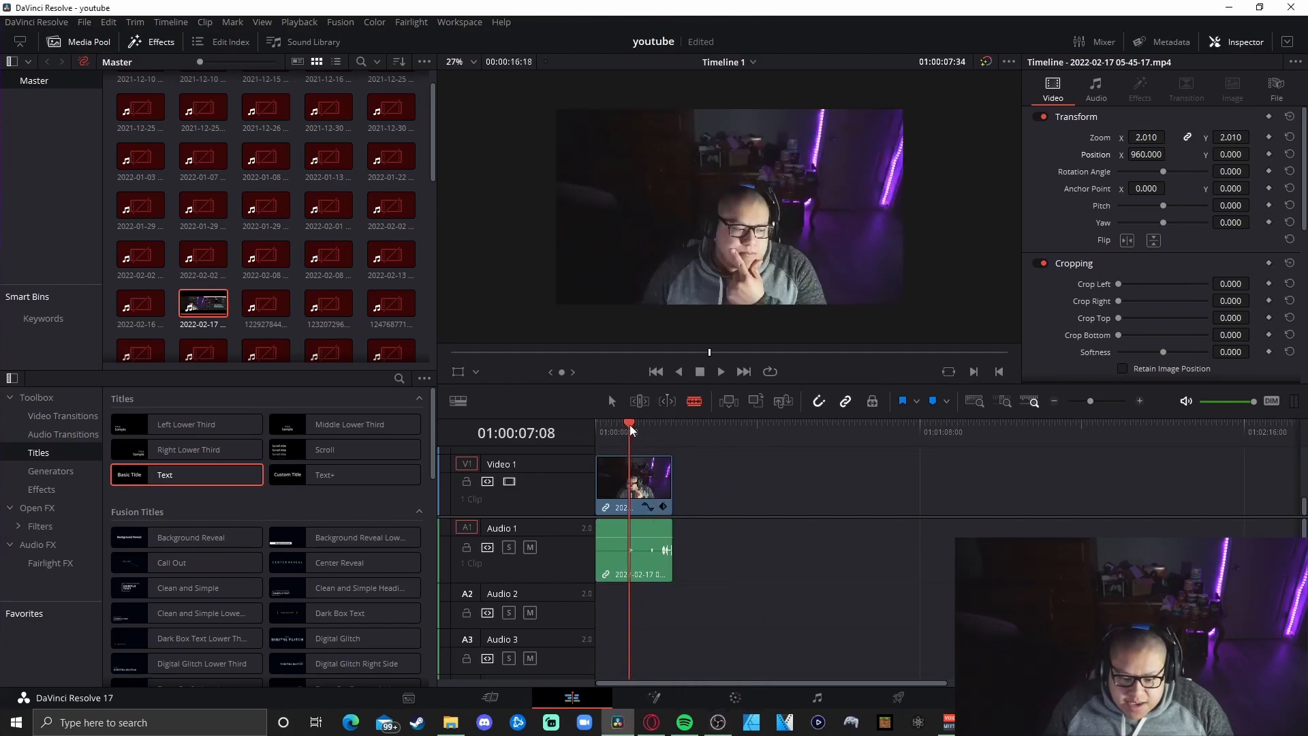
pyautogui.moveTo(632, 425); pyautogui.dragTo(630, 429)
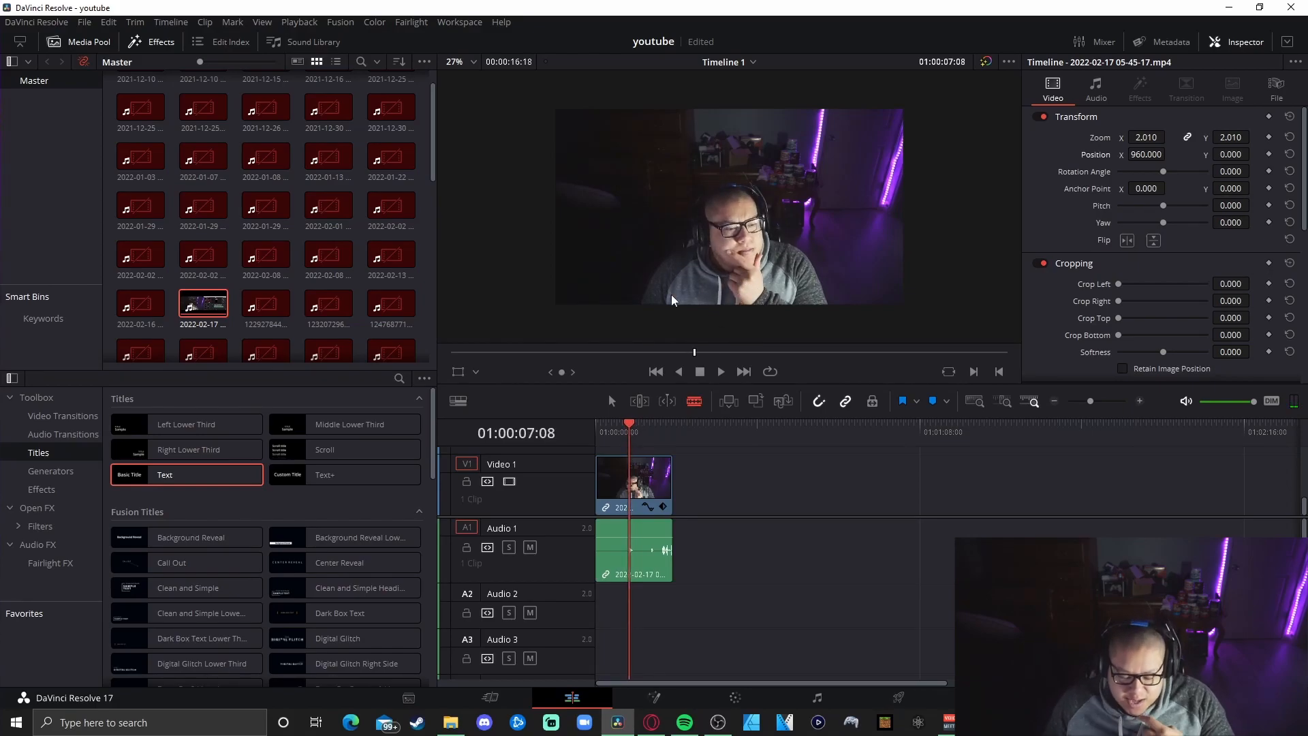
# - Undo the clip's reframing and readjust its Zoom and X Position so the webcam picture fills the frame
pyautogui.hotkey('ctrl', 'z')
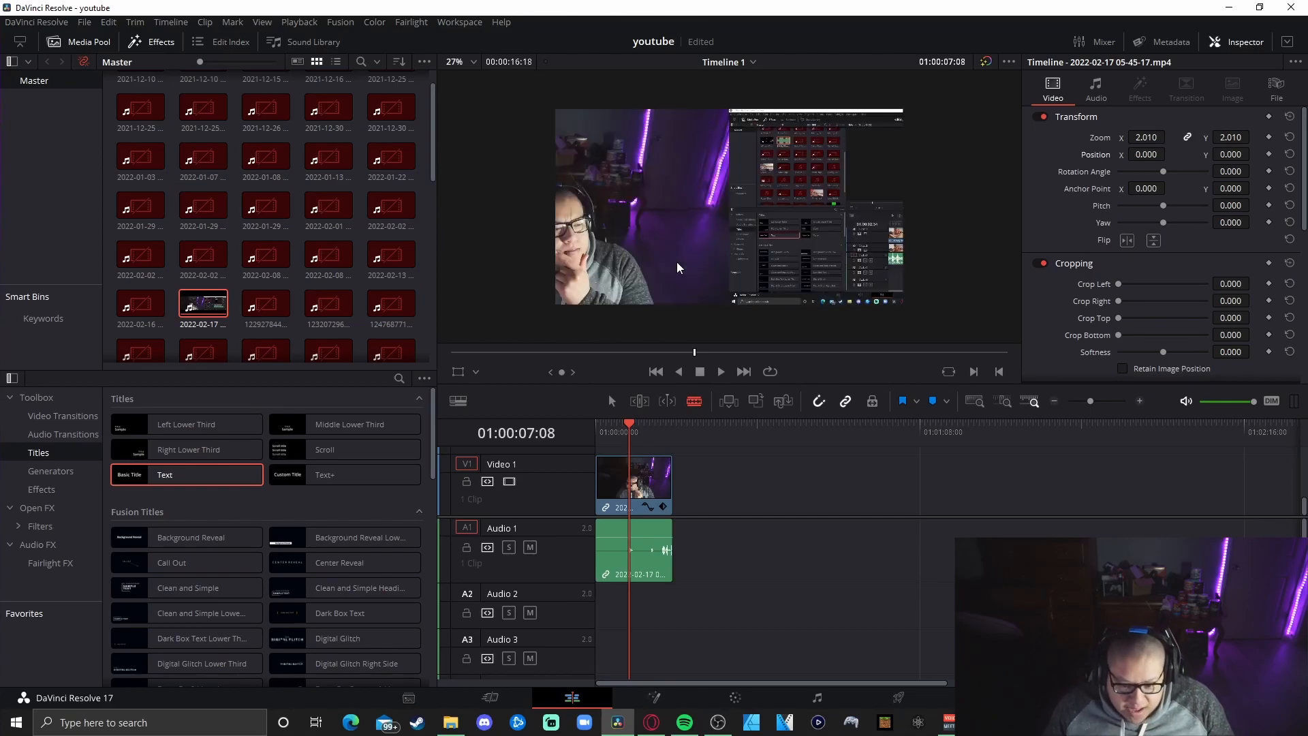
pyautogui.hotkey('ctrl', 'z')
pyautogui.moveTo(1150, 137)
pyautogui.mouseDown()
pyautogui.moveTo(1173, 136)
pyautogui.moveTo(1143, 155)
pyautogui.moveTo(1169, 153)
pyautogui.mouseUp()
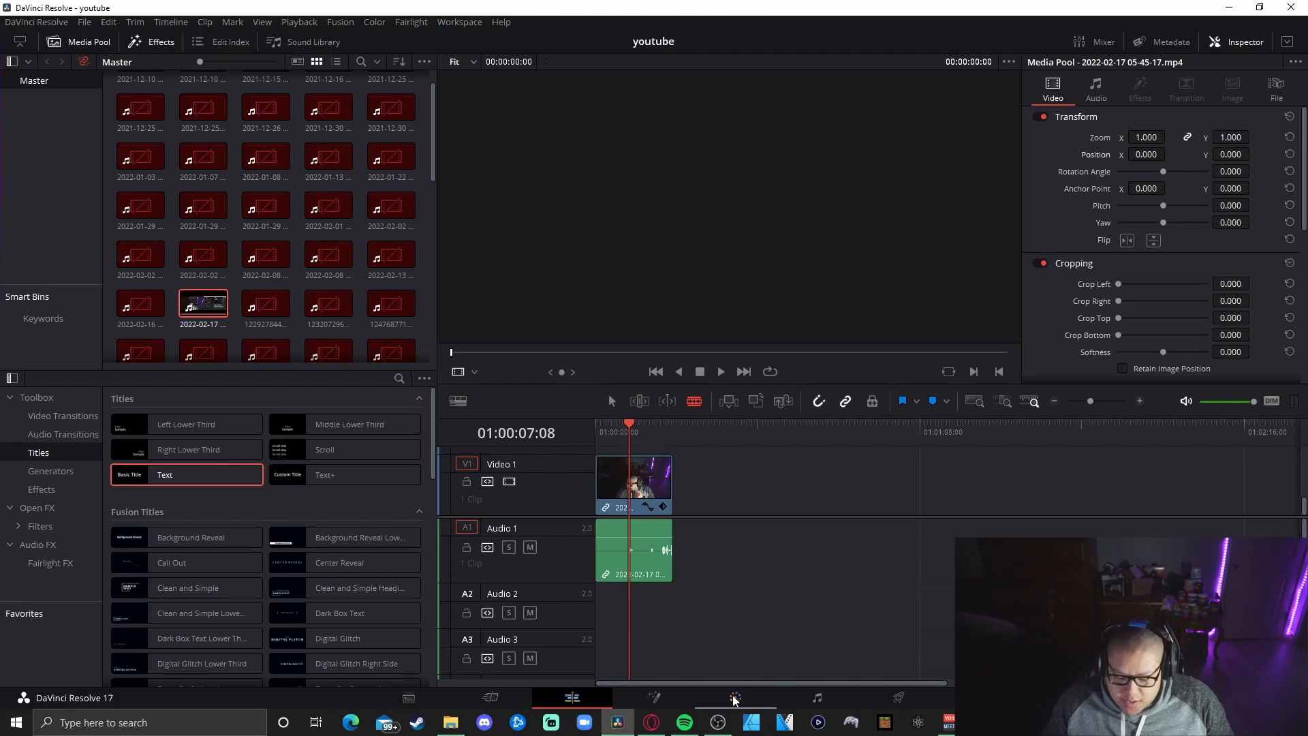
# - Switch to the Color page and grab a still of the current frame into the gallery
pyautogui.click(736, 698)
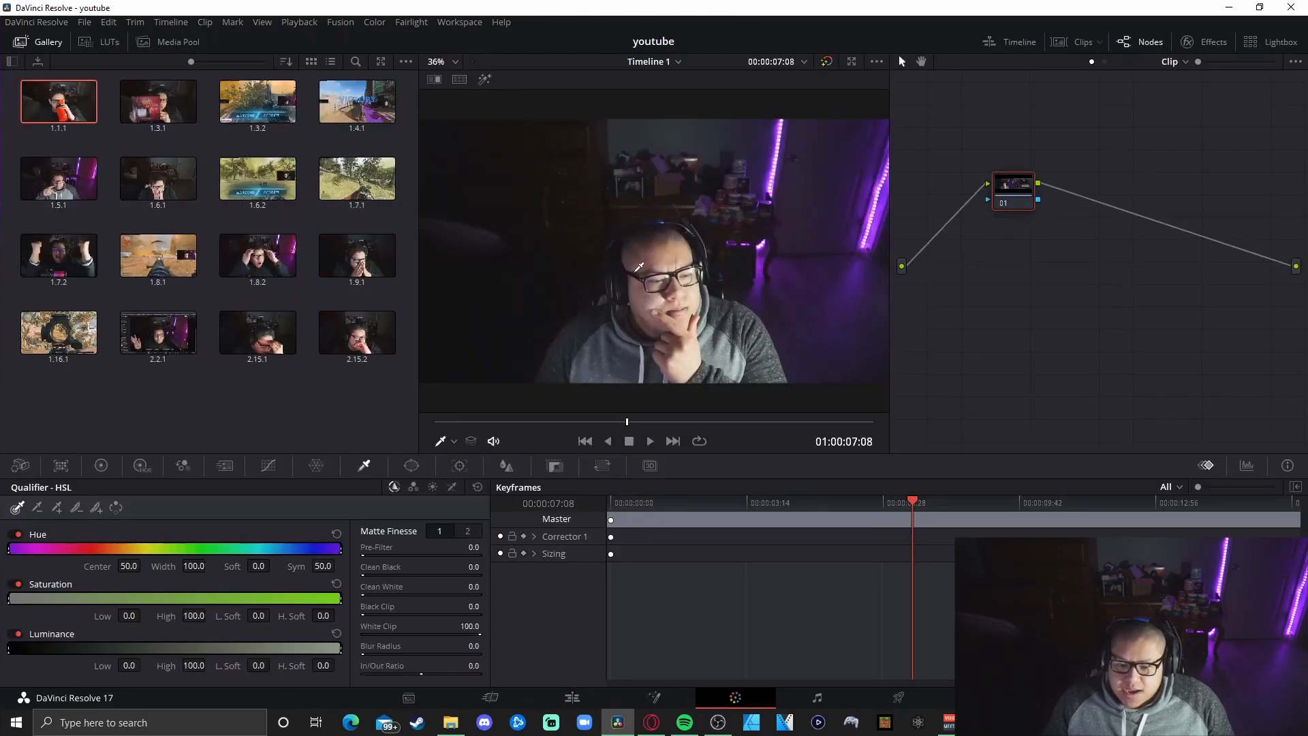
pyautogui.rightClick(640, 266)
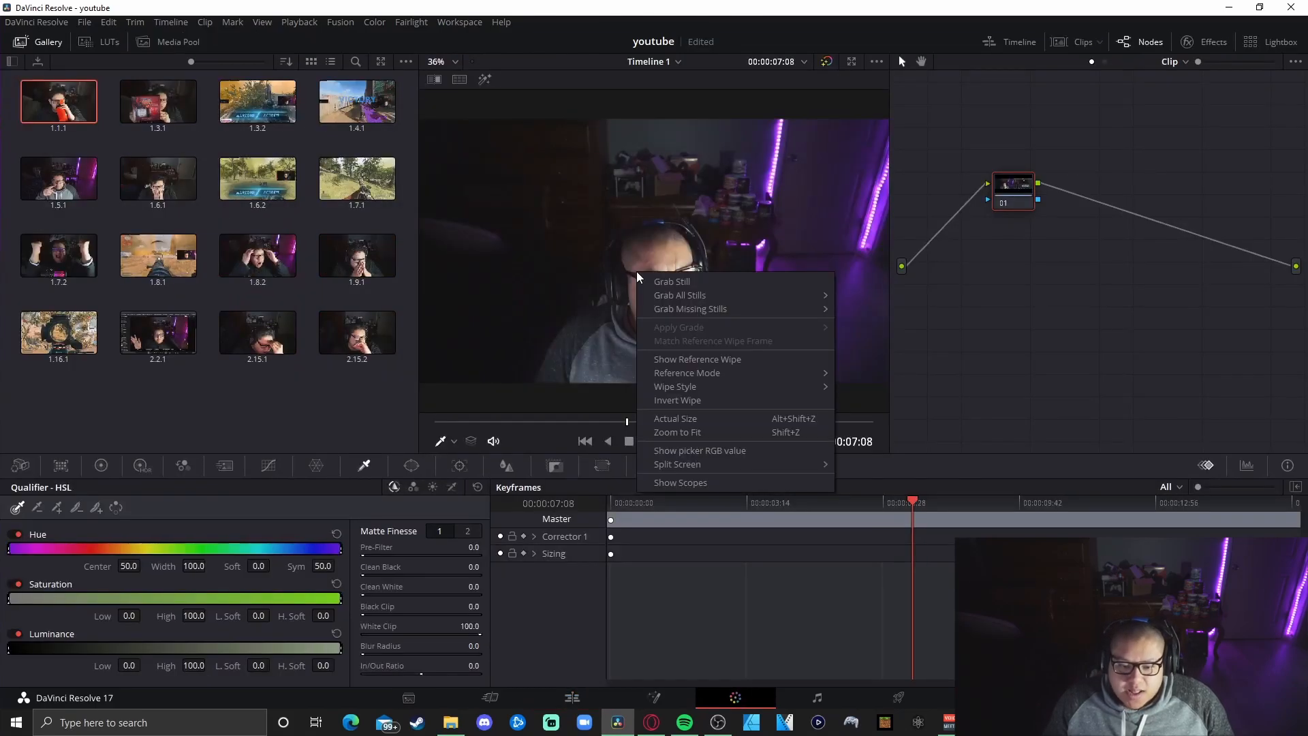
pyautogui.click(671, 281)
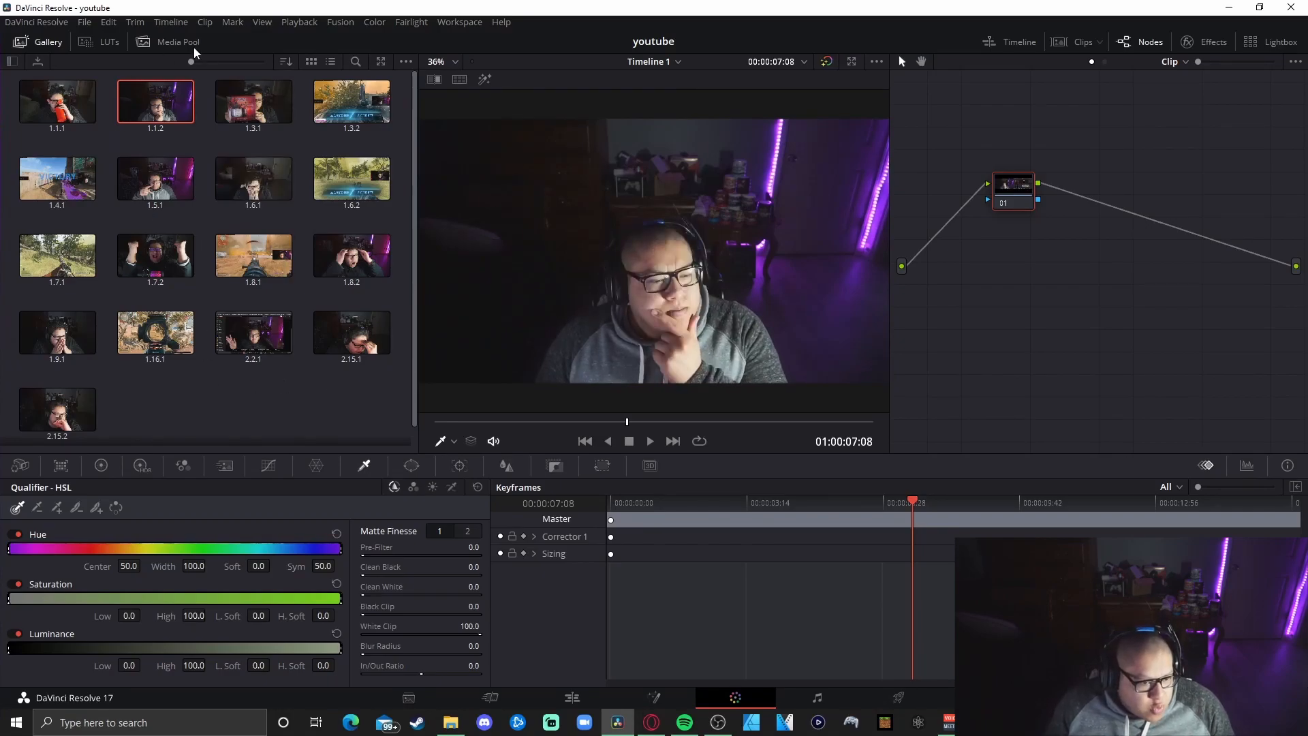
# - Start exporting the newly grabbed still and choose the photoshop folder inside Premiere pro videos on New Volume (D:) as destination
pyautogui.scroll(-1, 265, 352)
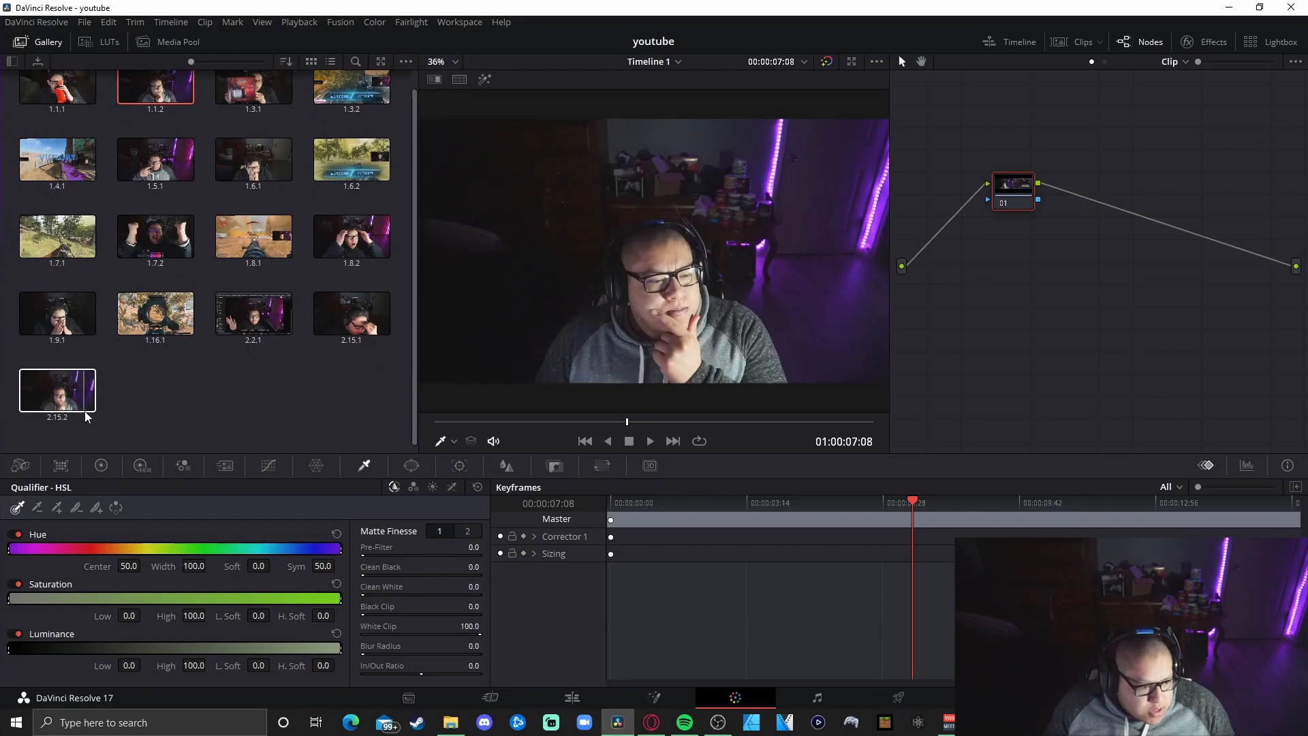
pyautogui.scroll(1, 102, 408)
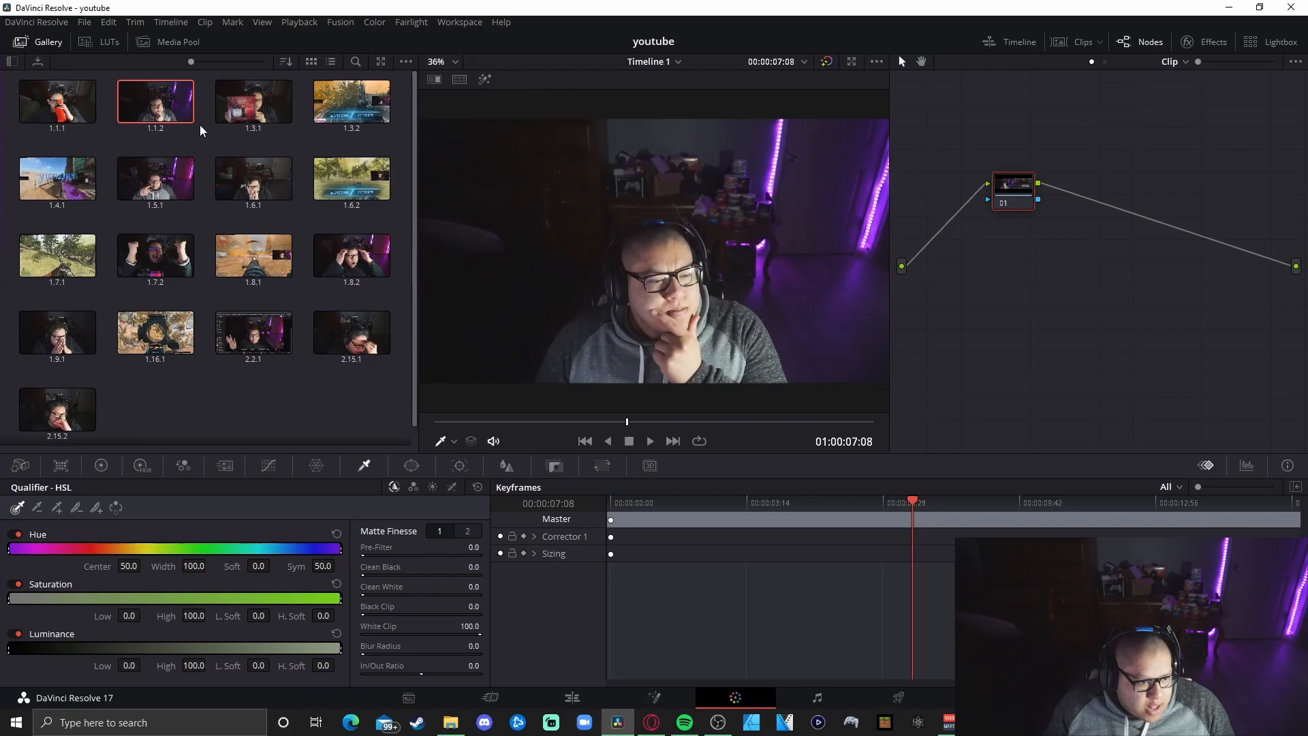
pyautogui.rightClick(154, 117)
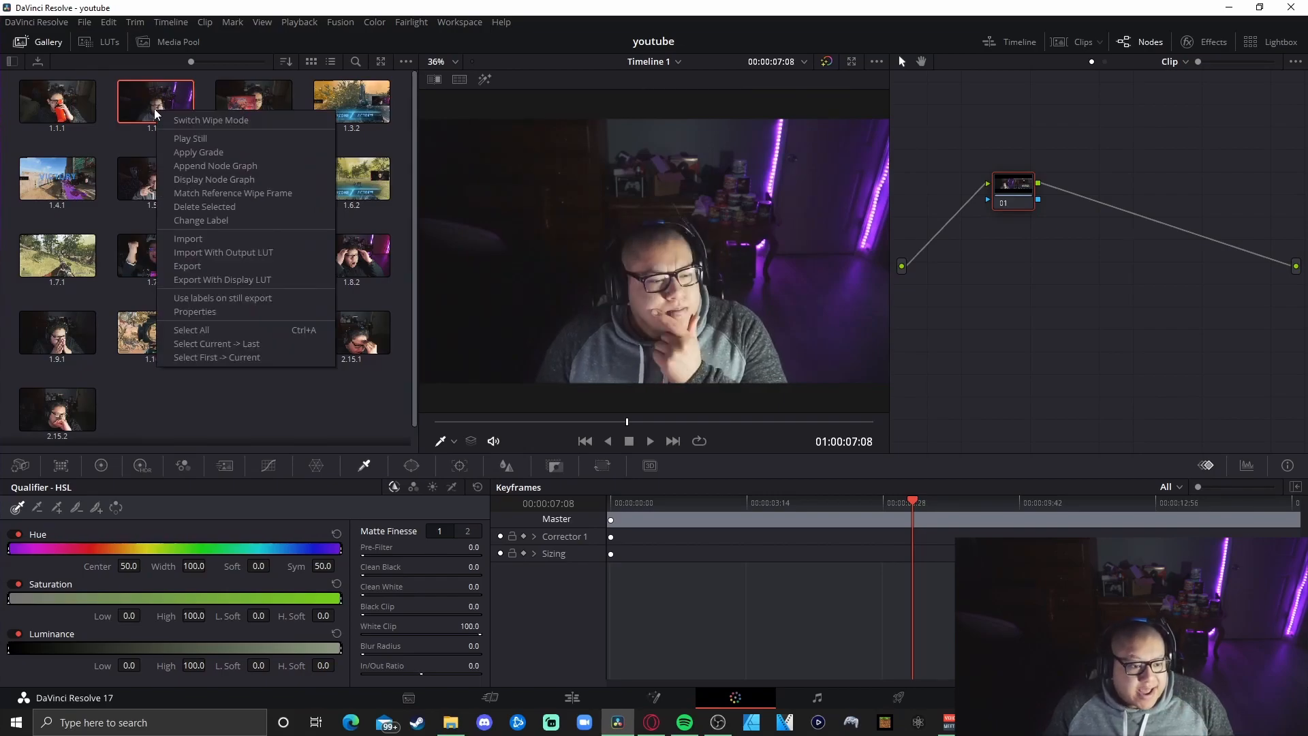
pyautogui.click(204, 280)
pyautogui.scroll(-1, 77, 245)
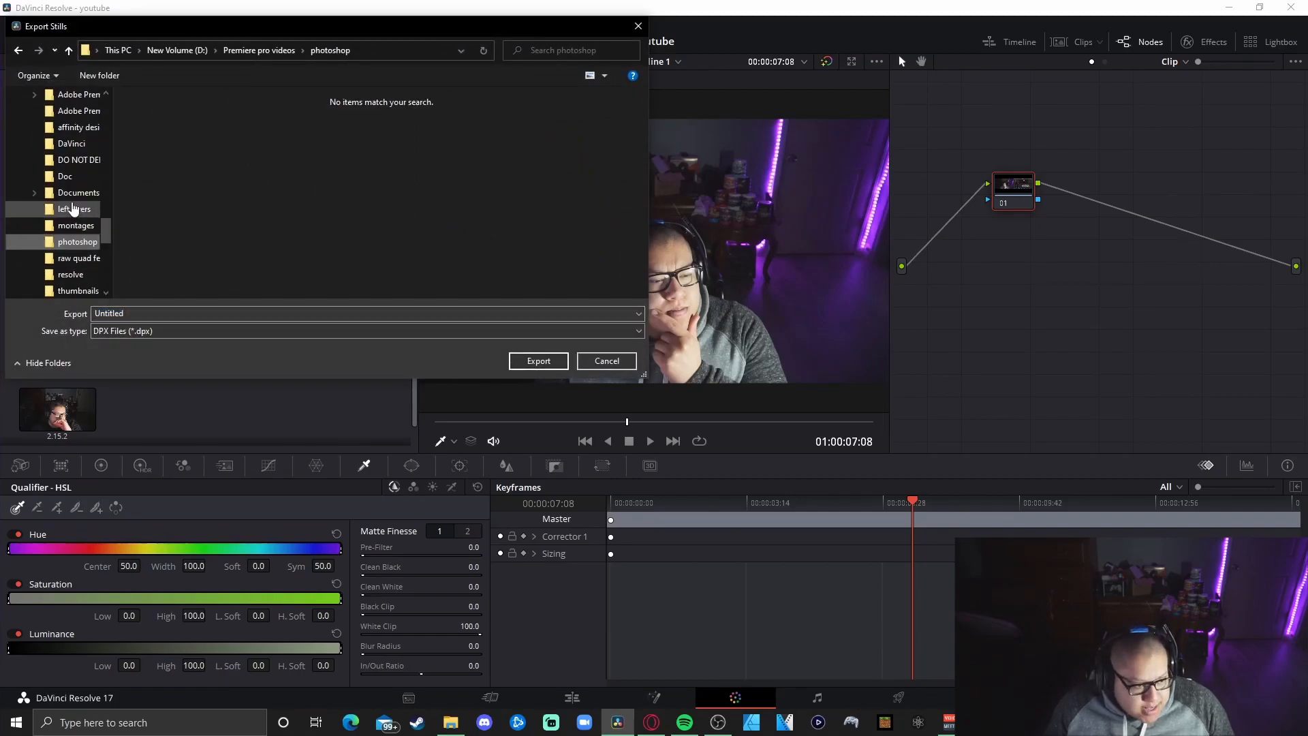
pyautogui.scroll(5, 75, 198)
pyautogui.scroll(1, 80, 187)
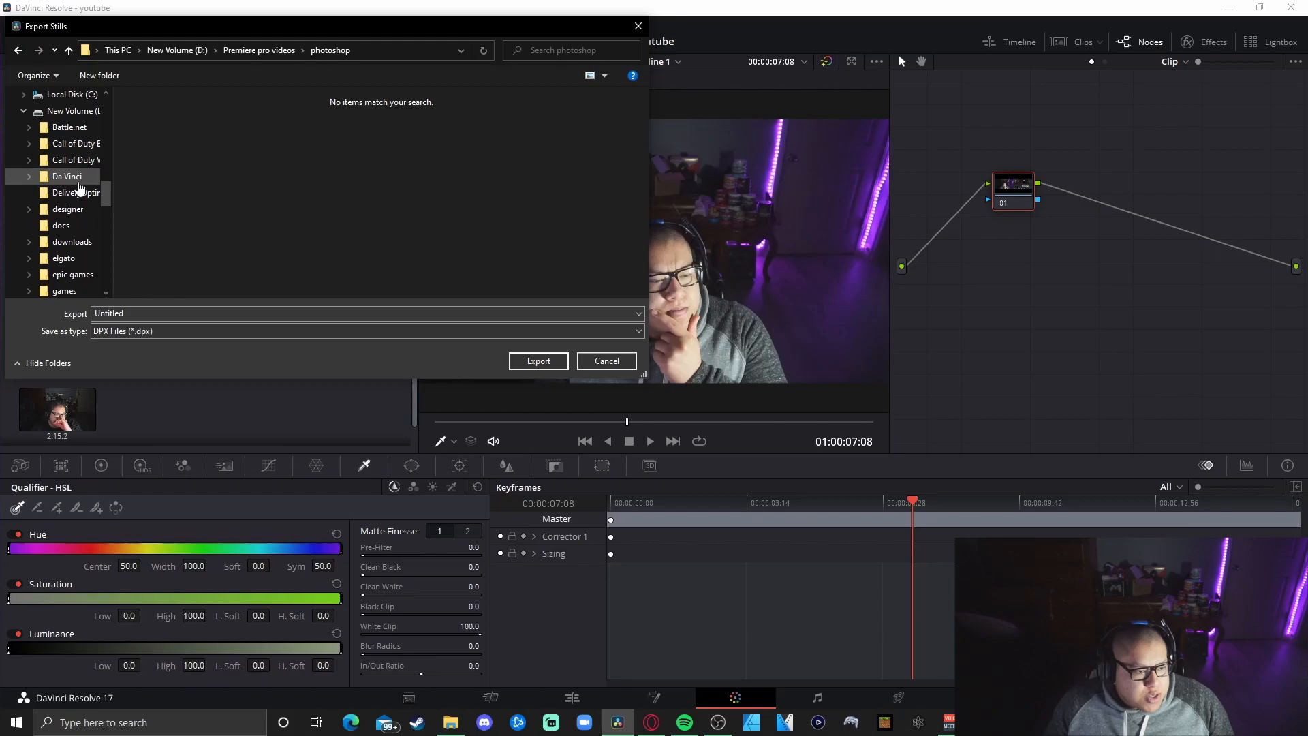
pyautogui.click(73, 111)
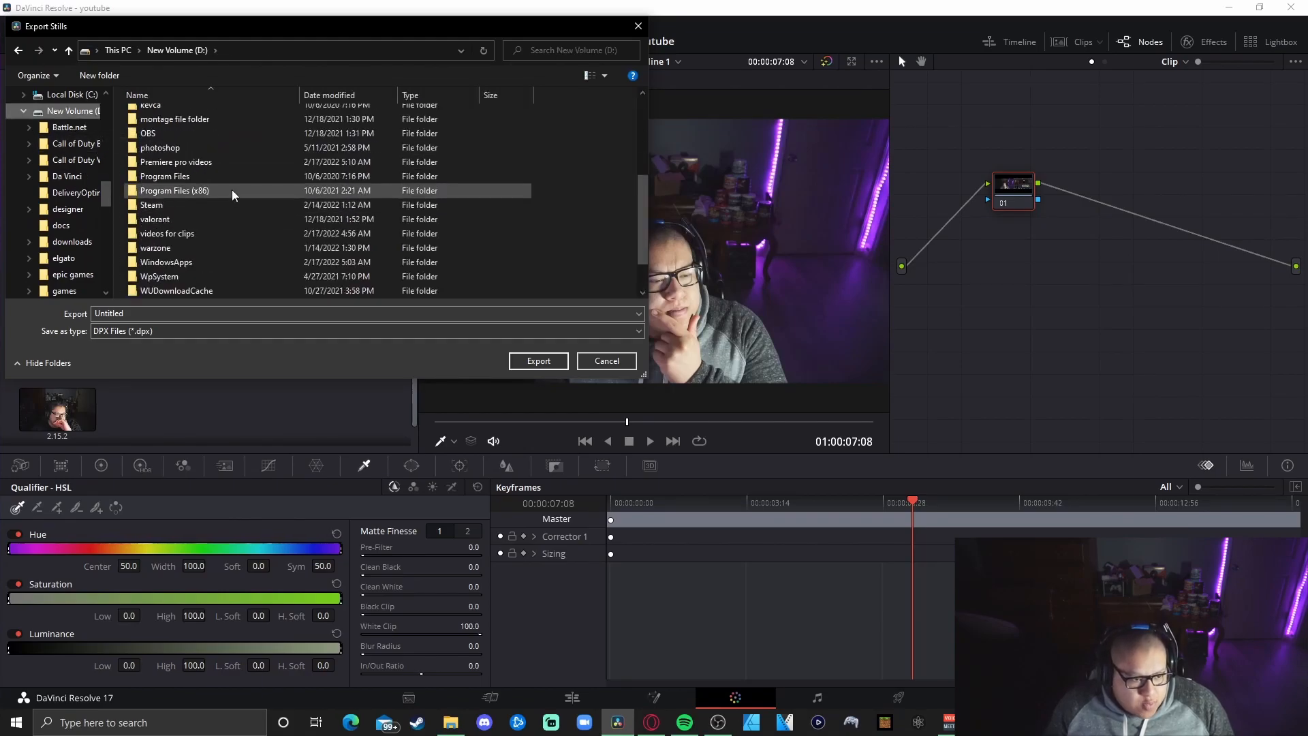
pyautogui.scroll(-1, 197, 199)
pyautogui.doubleClick(194, 154)
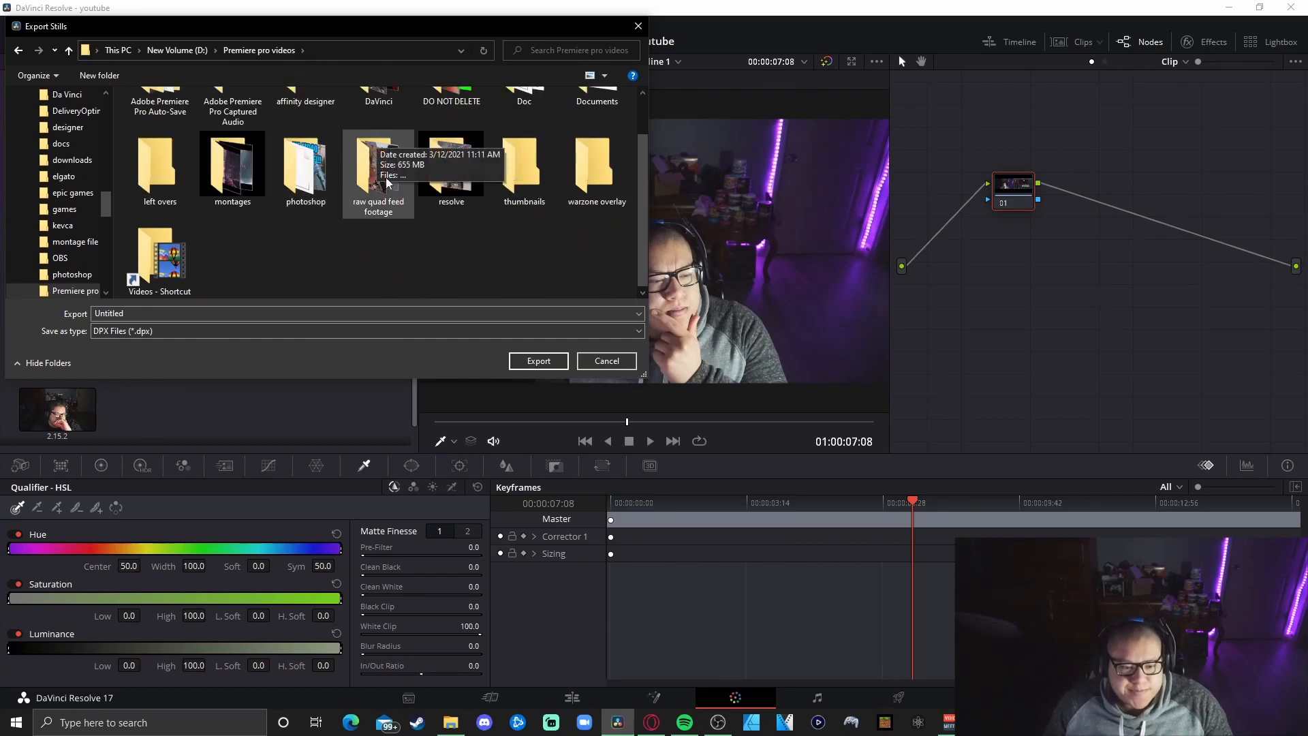
pyautogui.scroll(1, 395, 191)
pyautogui.click(308, 239)
pyautogui.doubleClick(308, 238)
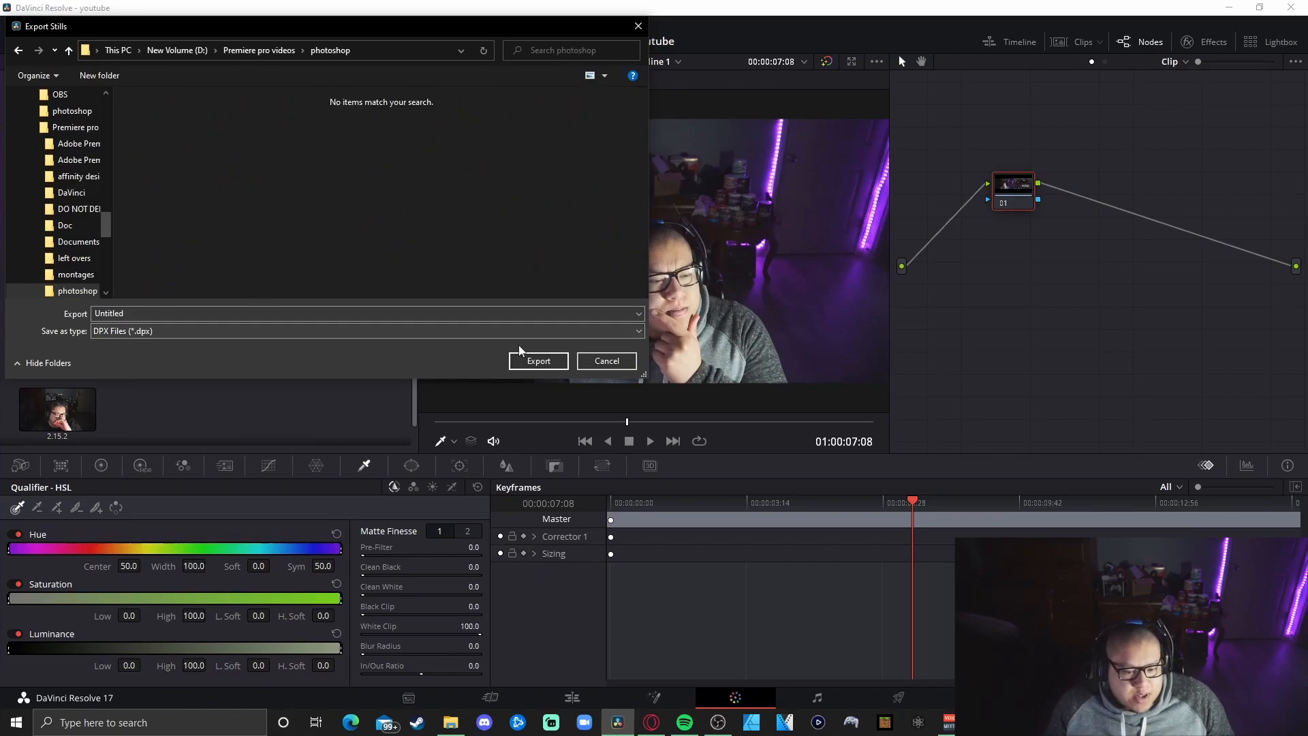
# - Set the file type to JPEG (*.jpg) and export the still as Untitled
pyautogui.click(442, 331)
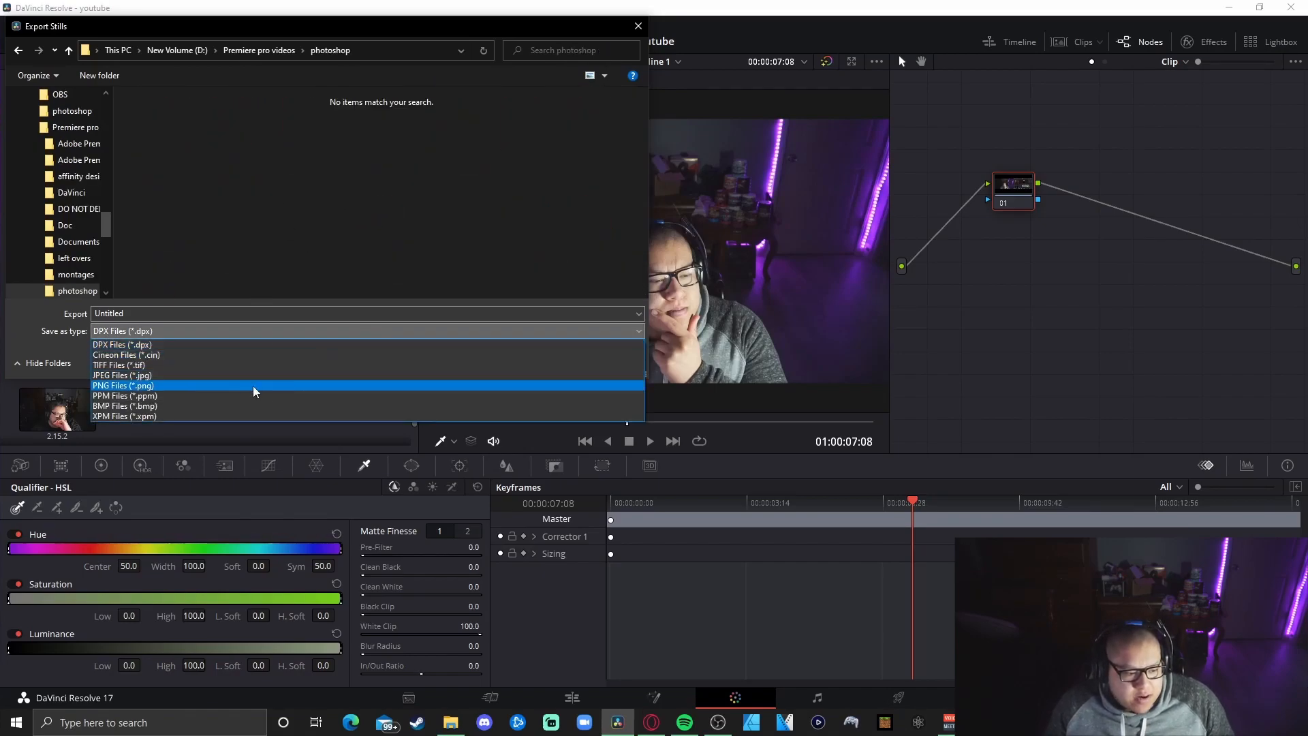
pyautogui.click(163, 366)
pyautogui.click(218, 331)
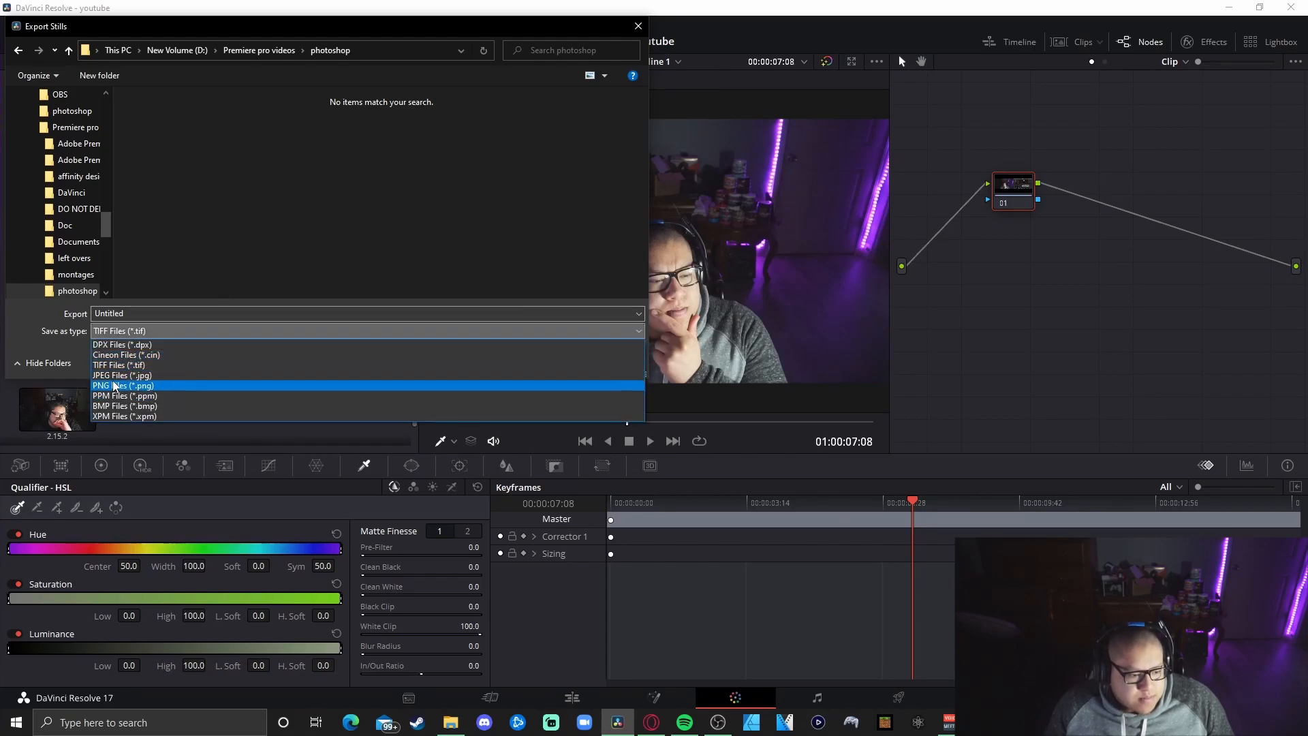
pyautogui.click(130, 379)
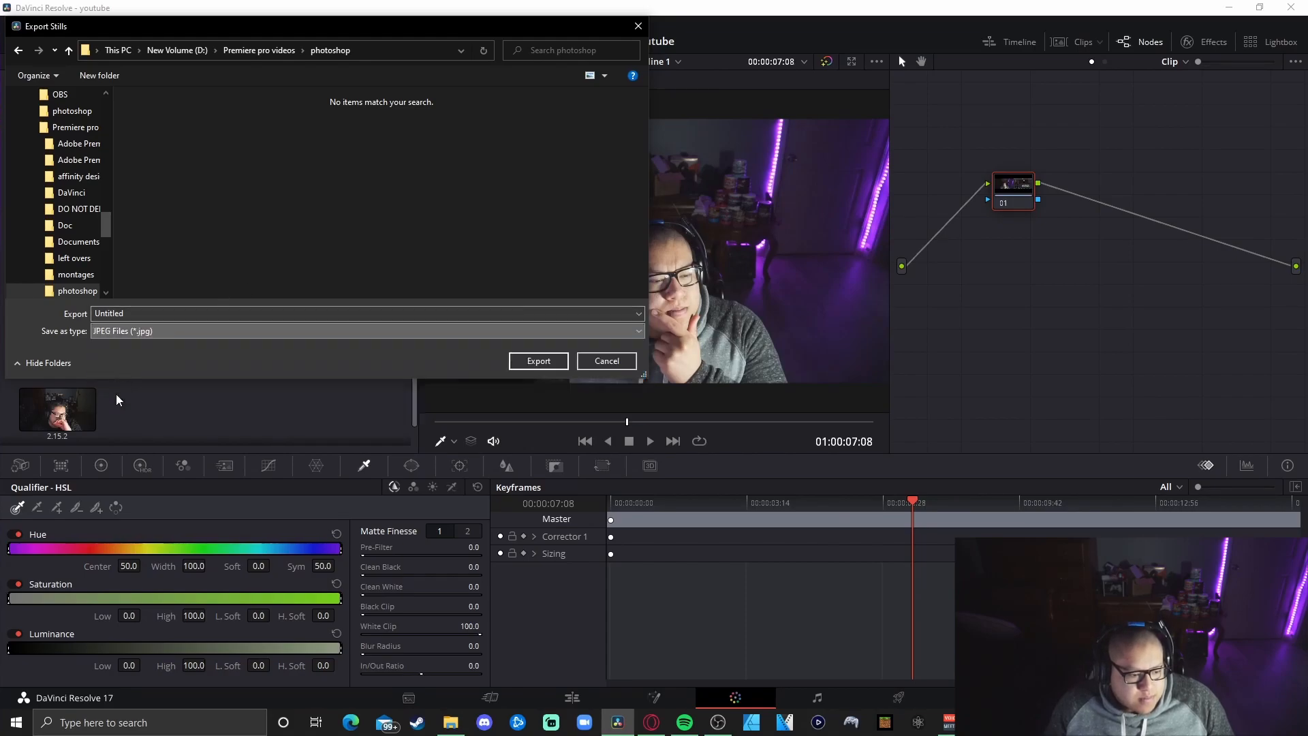
pyautogui.click(535, 361)
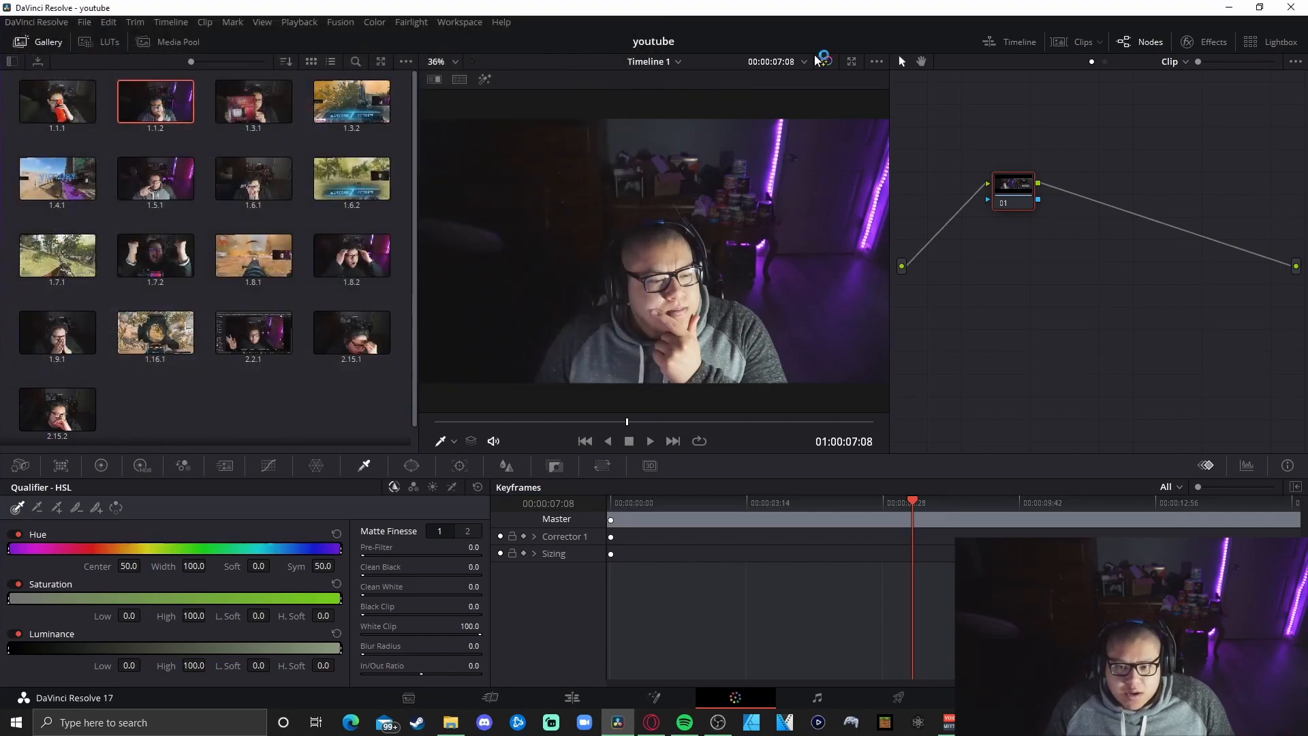
# - Clear DaVinci Resolve and the youtube videos folder window off the desktop, and launch Affinity Designer
pyautogui.moveTo(785, 6); pyautogui.dragTo(853, 74)
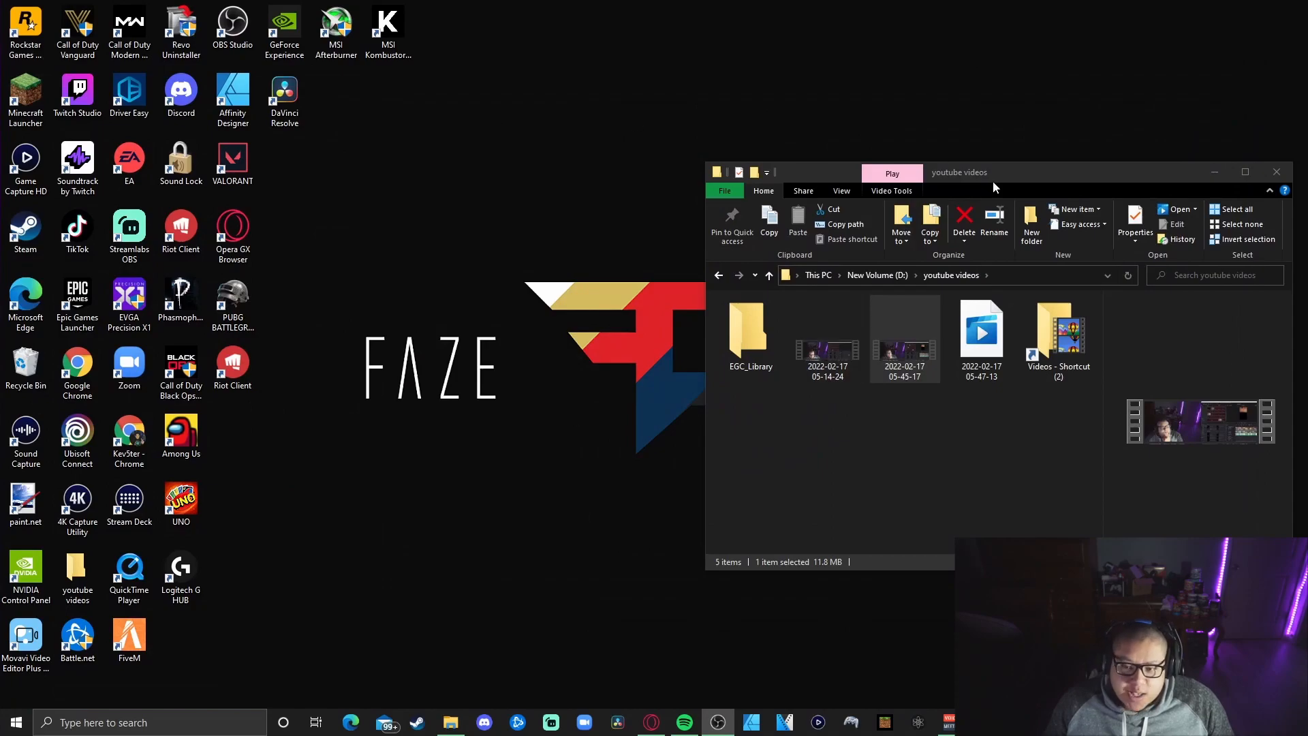
pyautogui.moveTo(1019, 178); pyautogui.dragTo(732, 263)
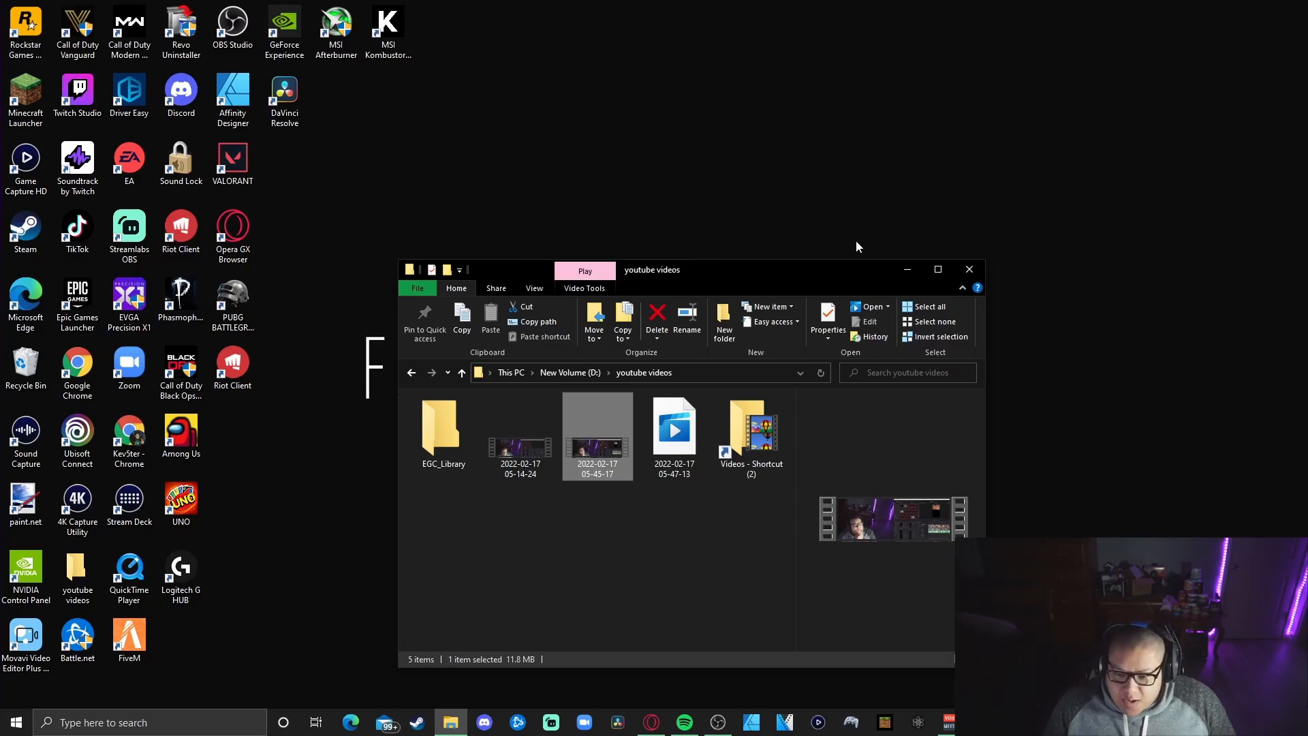
pyautogui.click(907, 270)
pyautogui.click(752, 722)
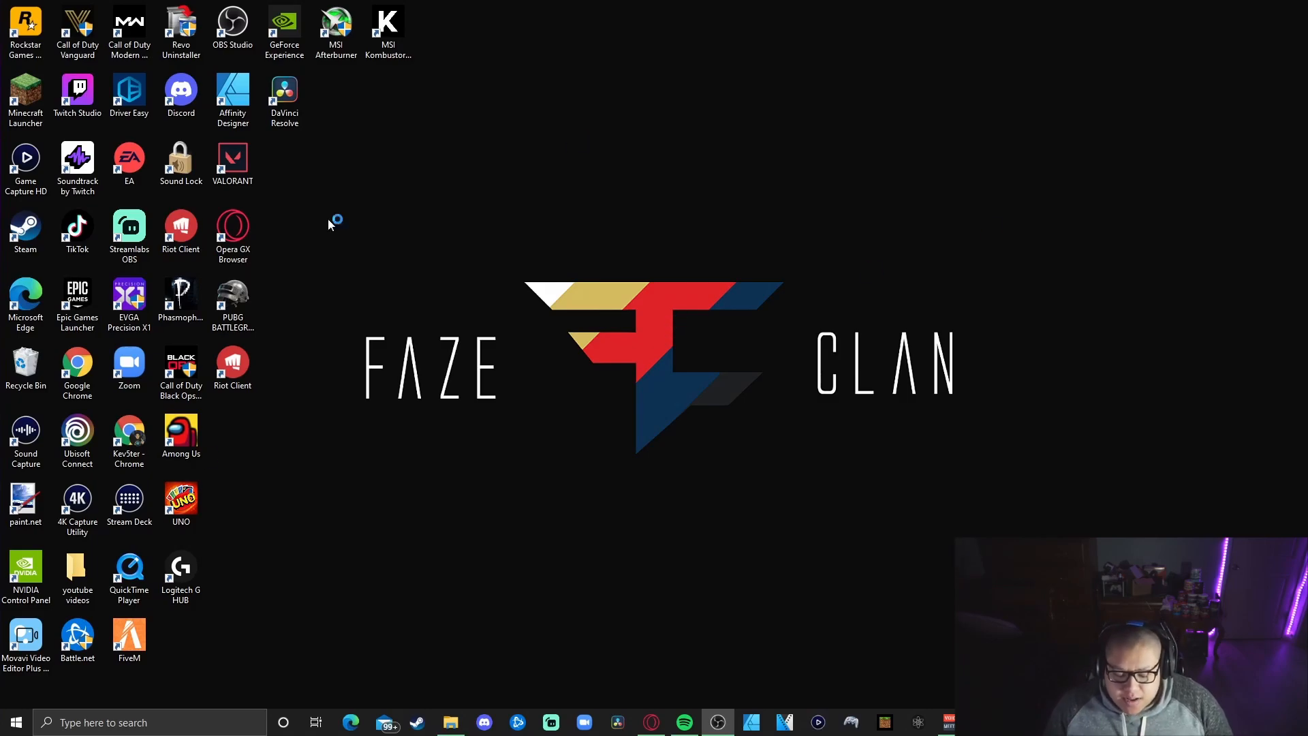
# - Switch to the Opera GX browser and search the web for affinity designer in a new tab
pyautogui.click(650, 721)
pyautogui.click(658, 129)
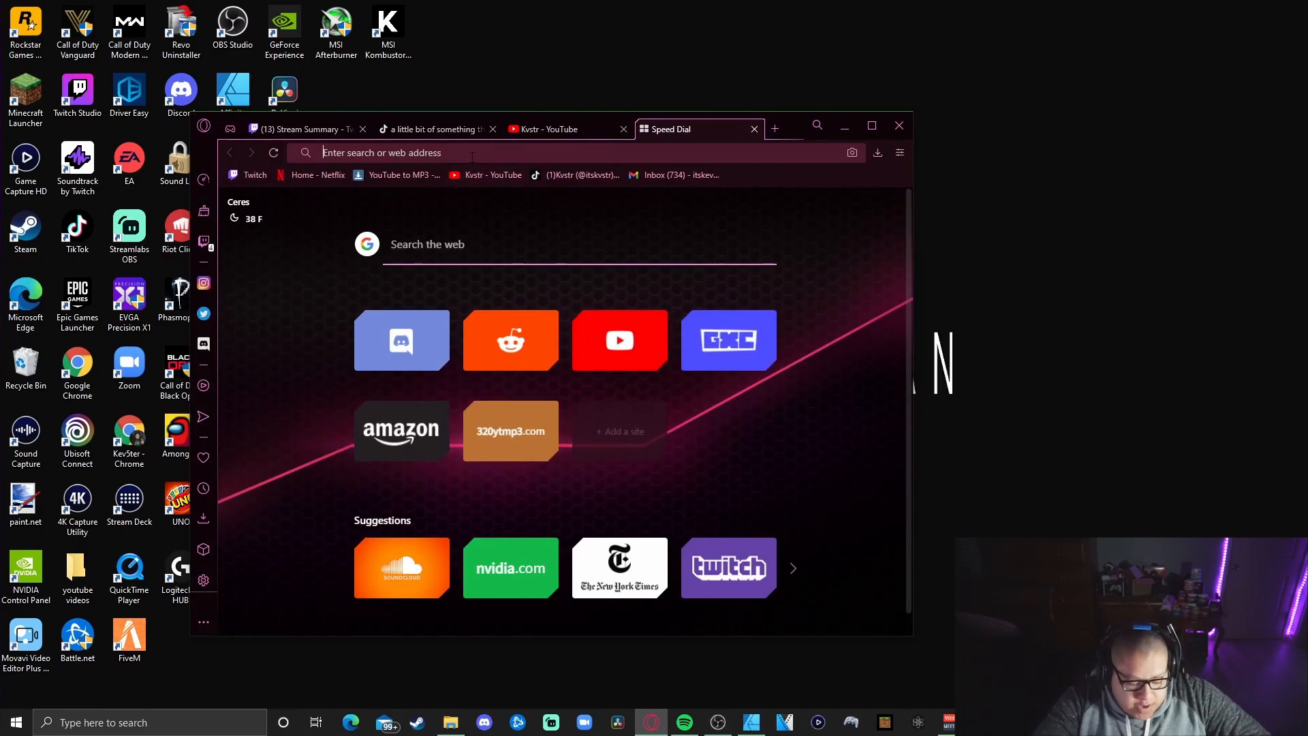
pyautogui.write('affin')
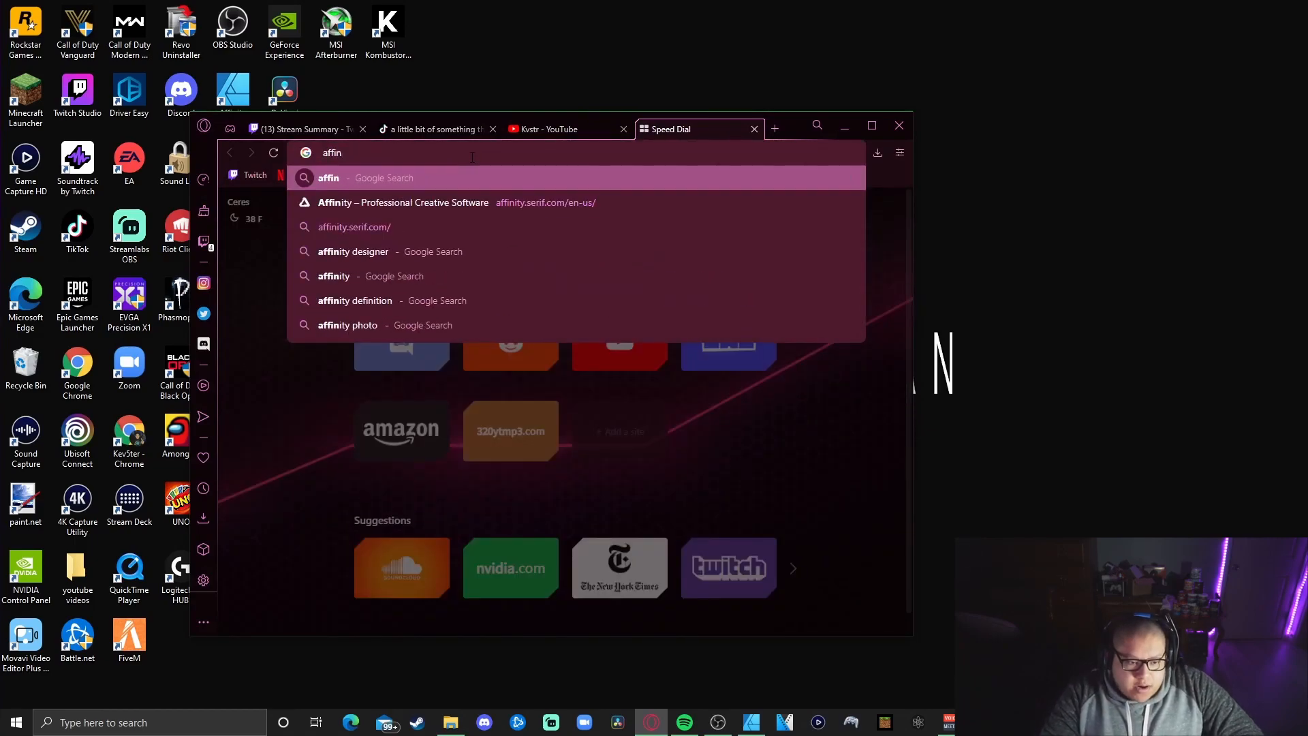
pyautogui.press('BackSpace')
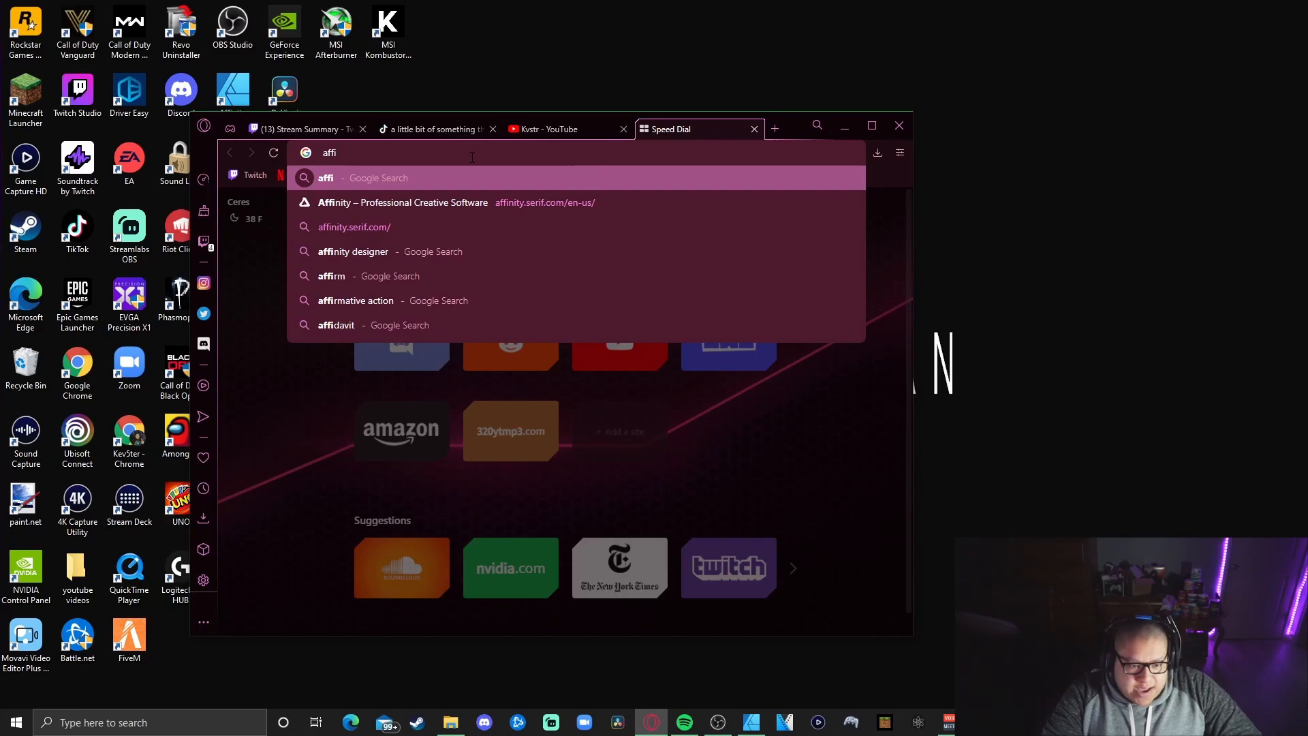
pyautogui.click(379, 252)
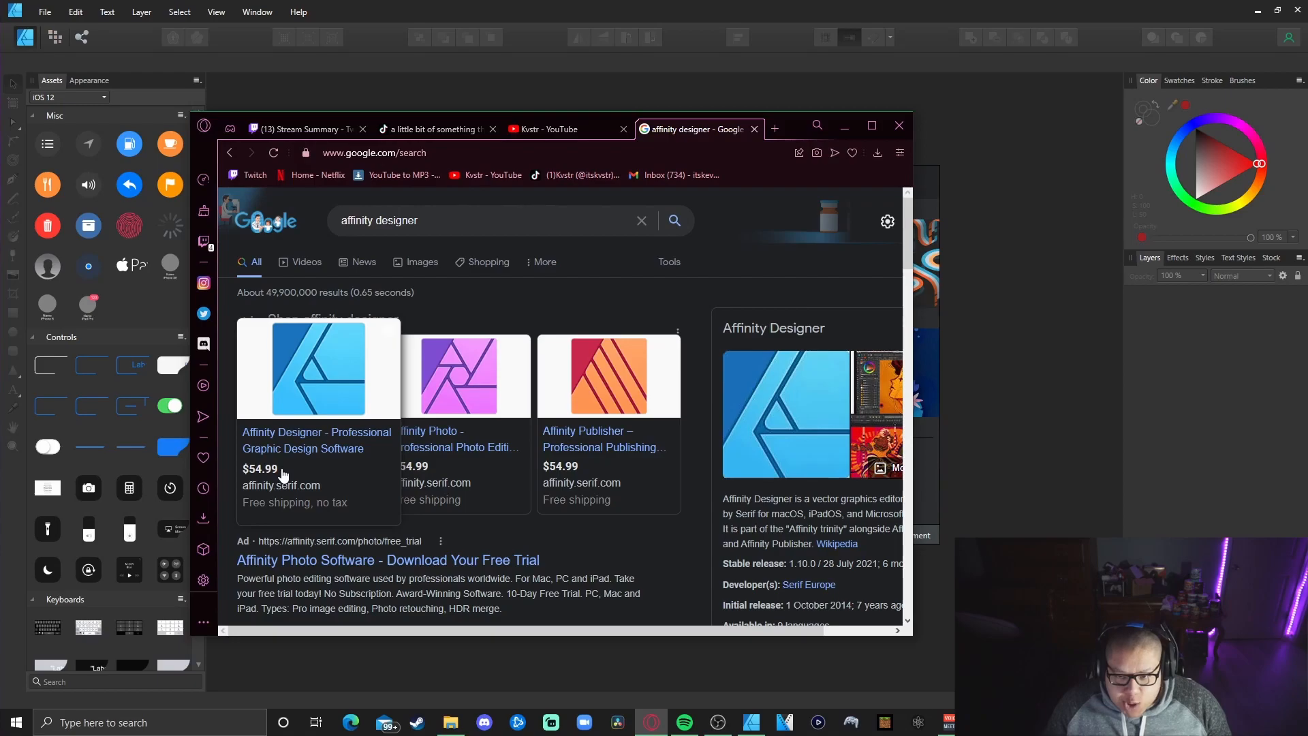
# - Get the browser out of the way and create a new document from the FHD 1080p web preset, 1920 x 1080 px
pyautogui.click(844, 127)
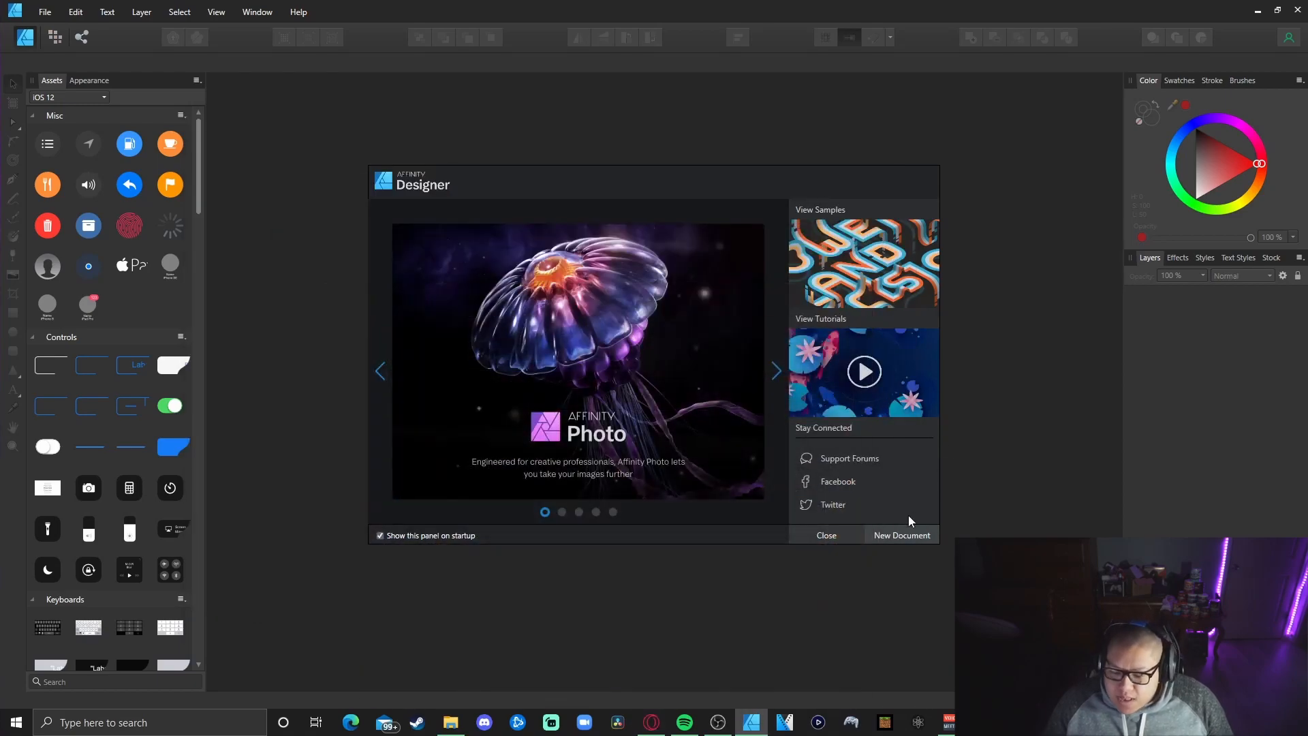
pyautogui.click(905, 533)
pyautogui.scroll(-3, 305, 486)
pyautogui.scroll(3, 308, 481)
pyautogui.scroll(-3, 337, 498)
pyautogui.scroll(3, 341, 485)
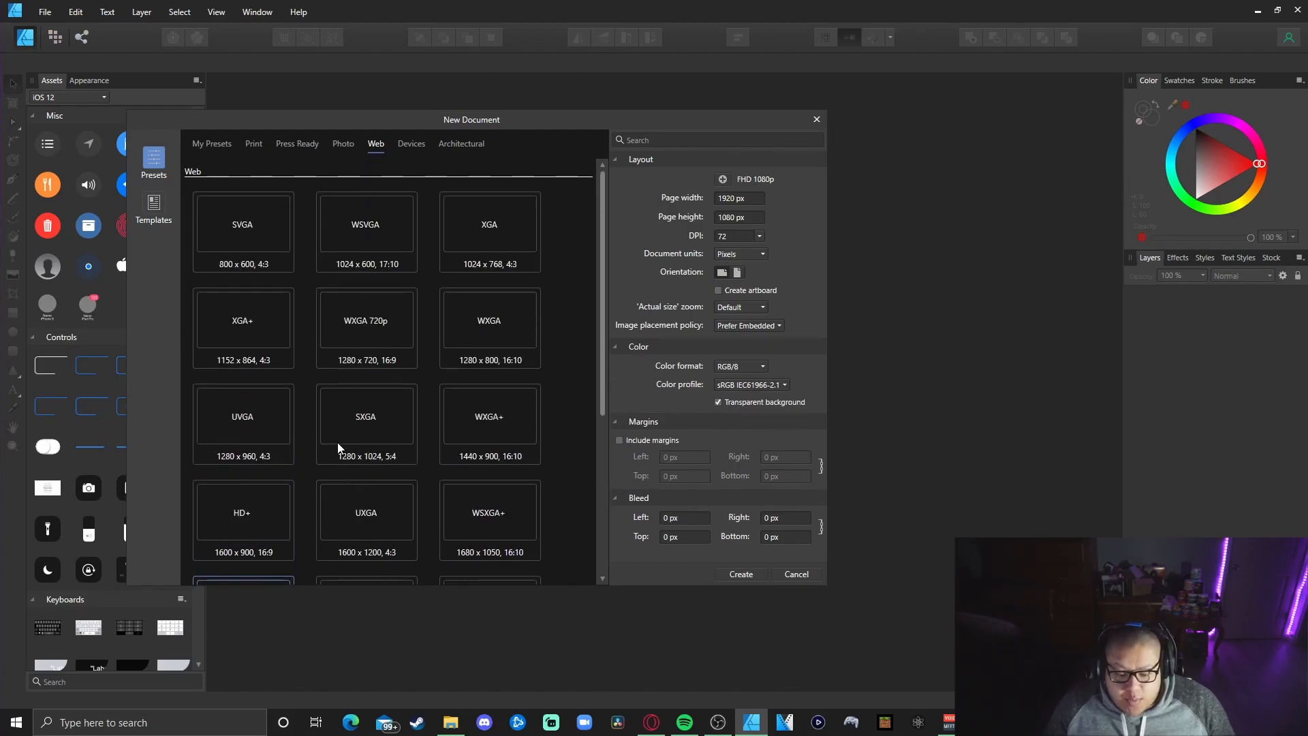
pyautogui.scroll(-3, 353, 427)
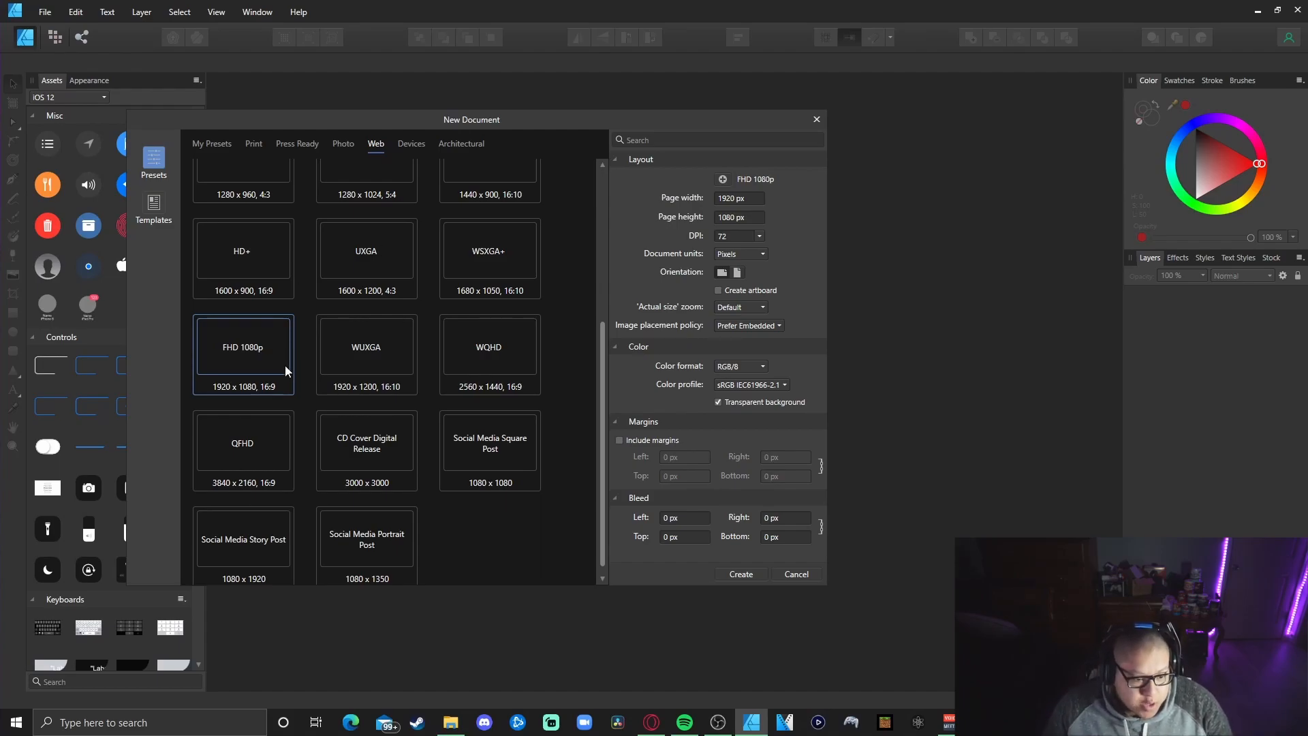
pyautogui.scroll(5, 307, 419)
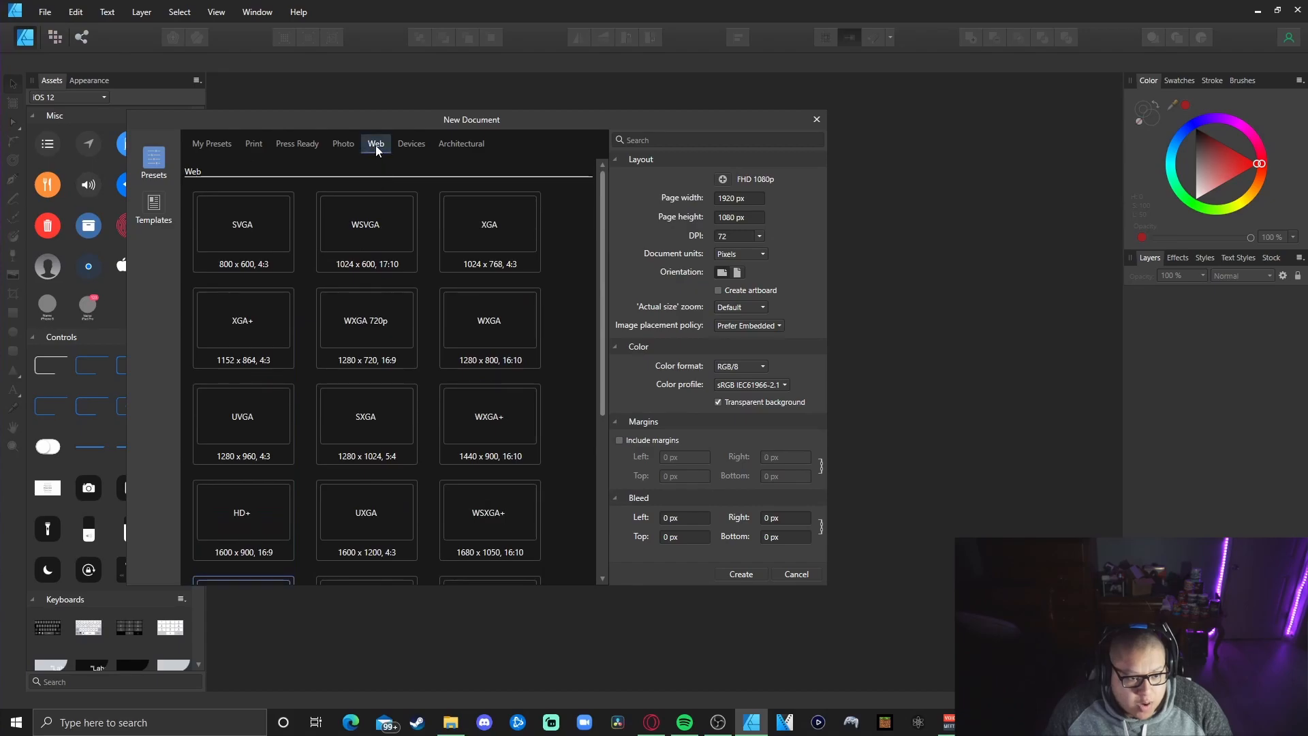
pyautogui.scroll(-4, 331, 346)
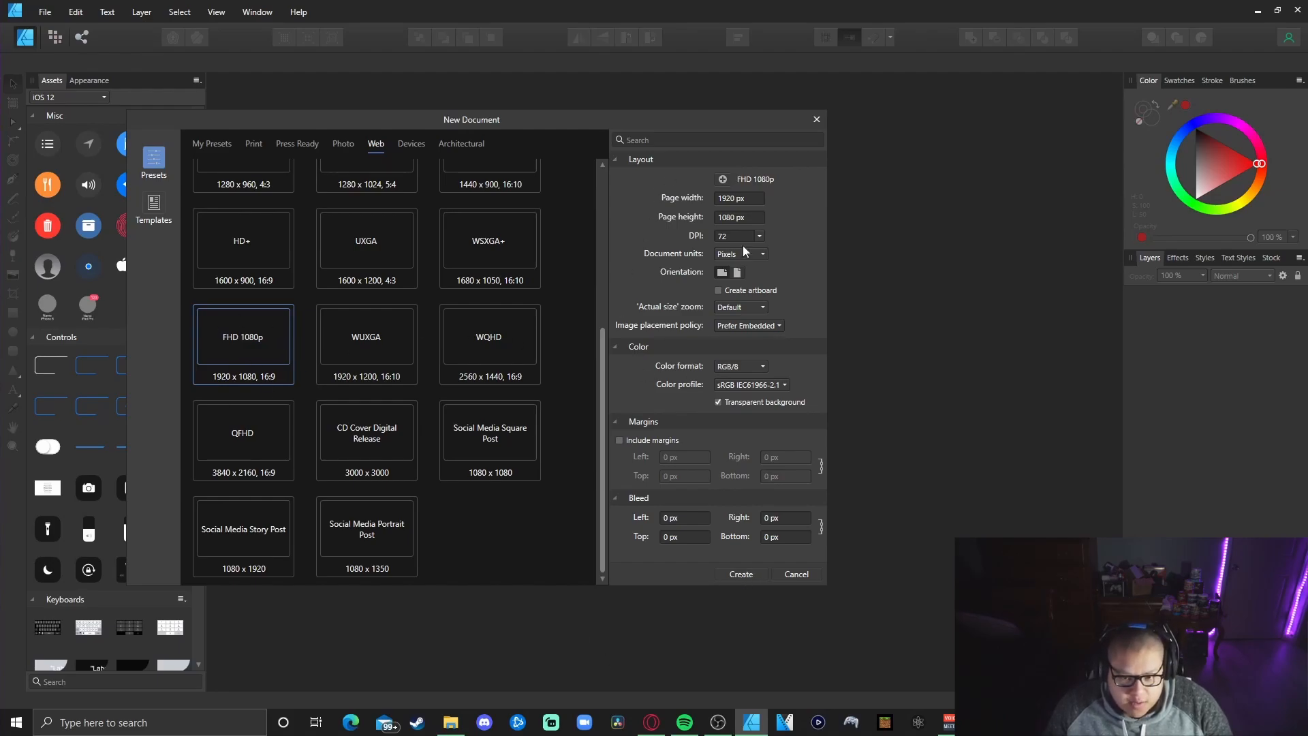
pyautogui.click(741, 574)
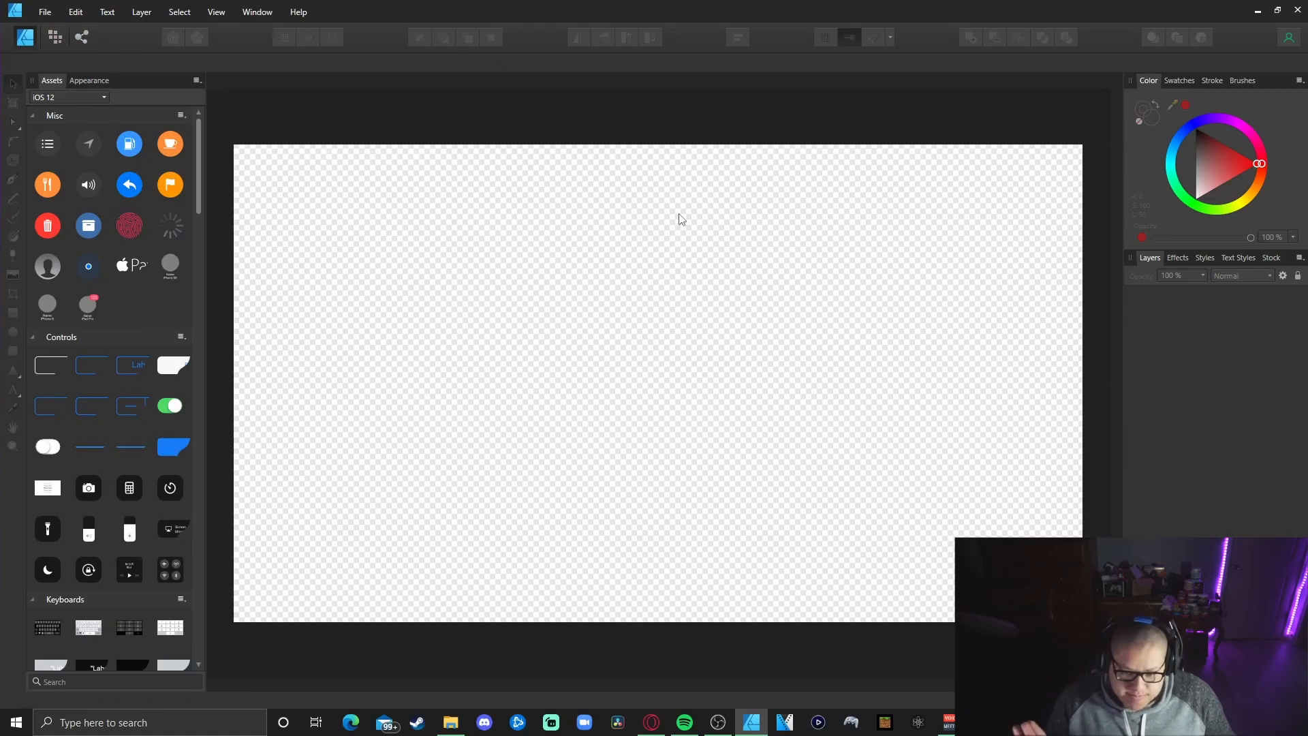
pyautogui.scroll(3, 690, 296)
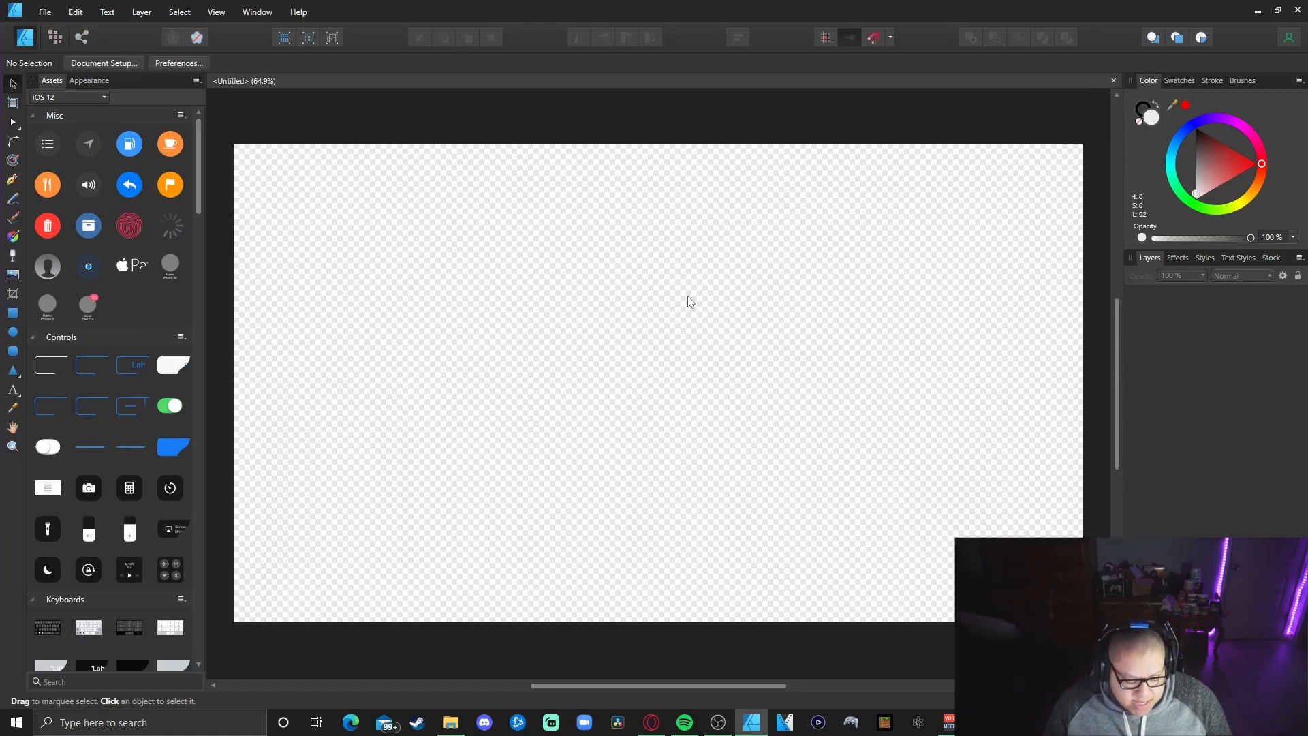
pyautogui.scroll(-10, 689, 298)
pyautogui.scroll(8, 688, 297)
pyautogui.scroll(-2, 688, 297)
pyautogui.scroll(1, 689, 299)
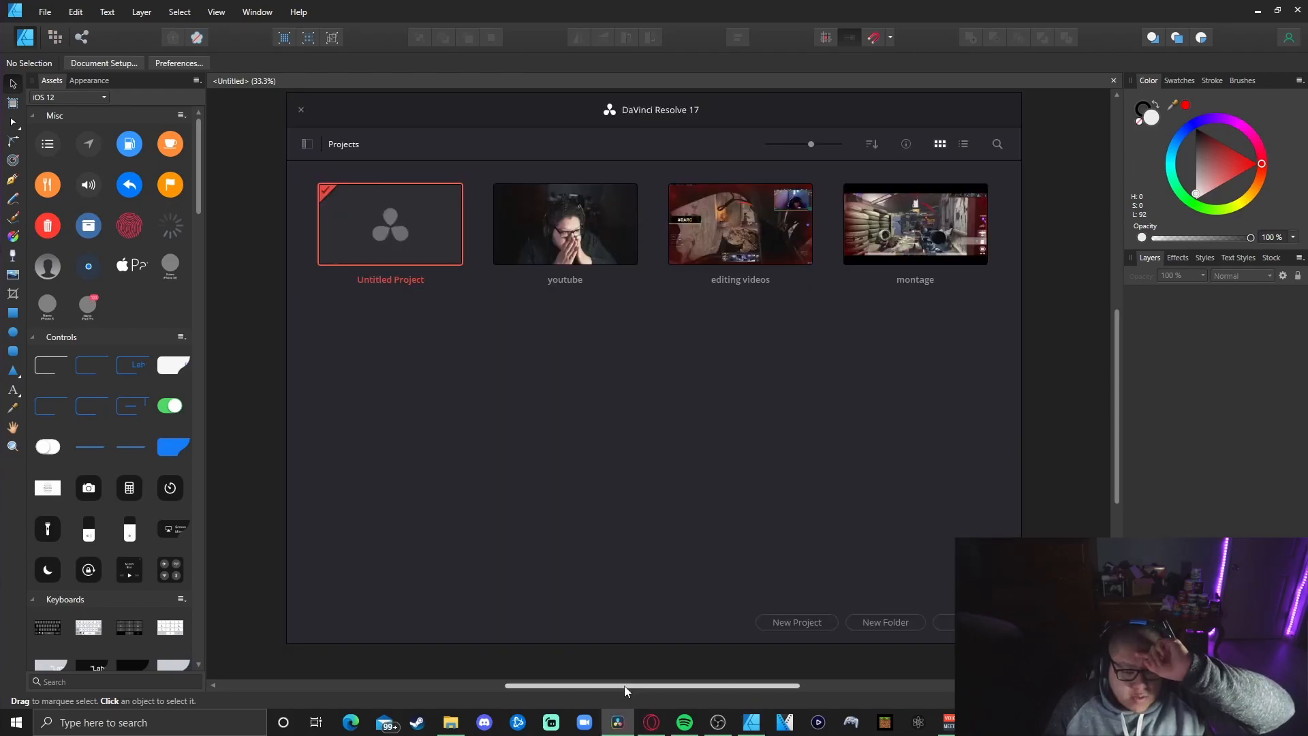
# - Open the editing videos project in DaVinci Resolve and show Timeline 1 on the Edit page
pyautogui.doubleClick(710, 268)
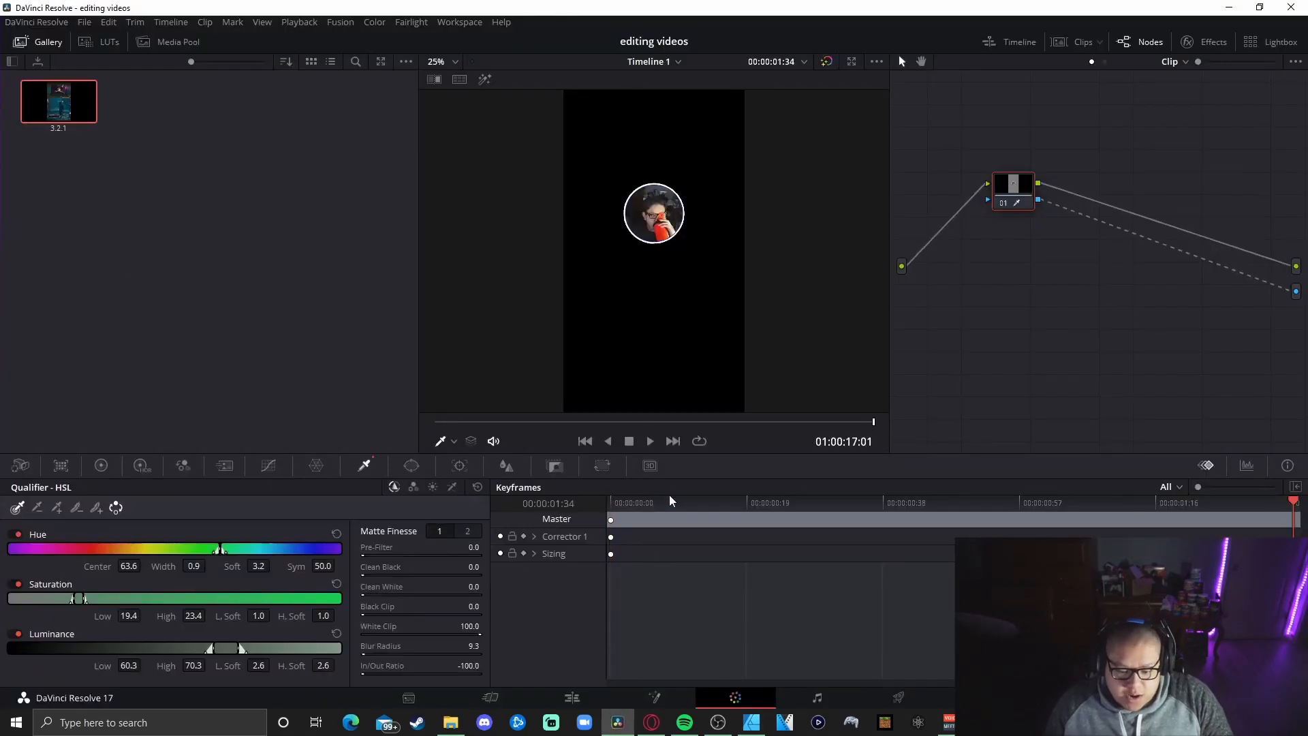
pyautogui.click(490, 698)
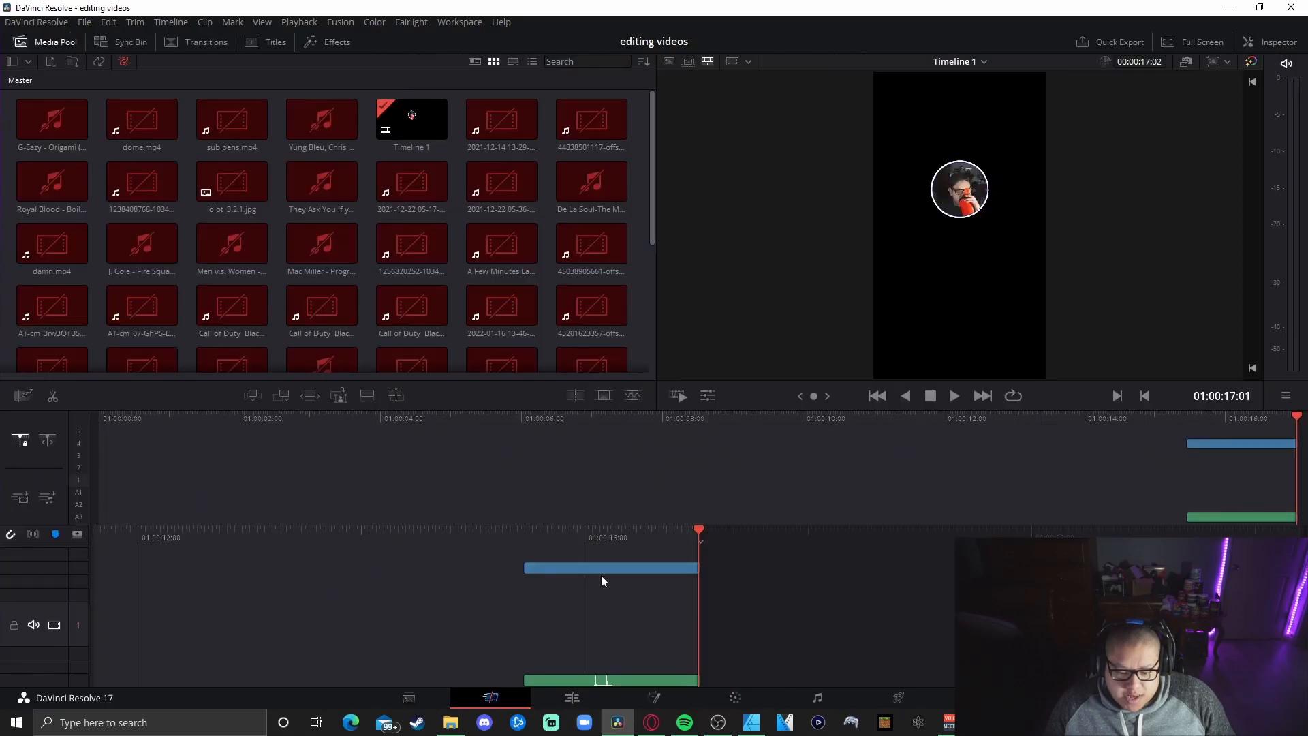
pyautogui.click(572, 698)
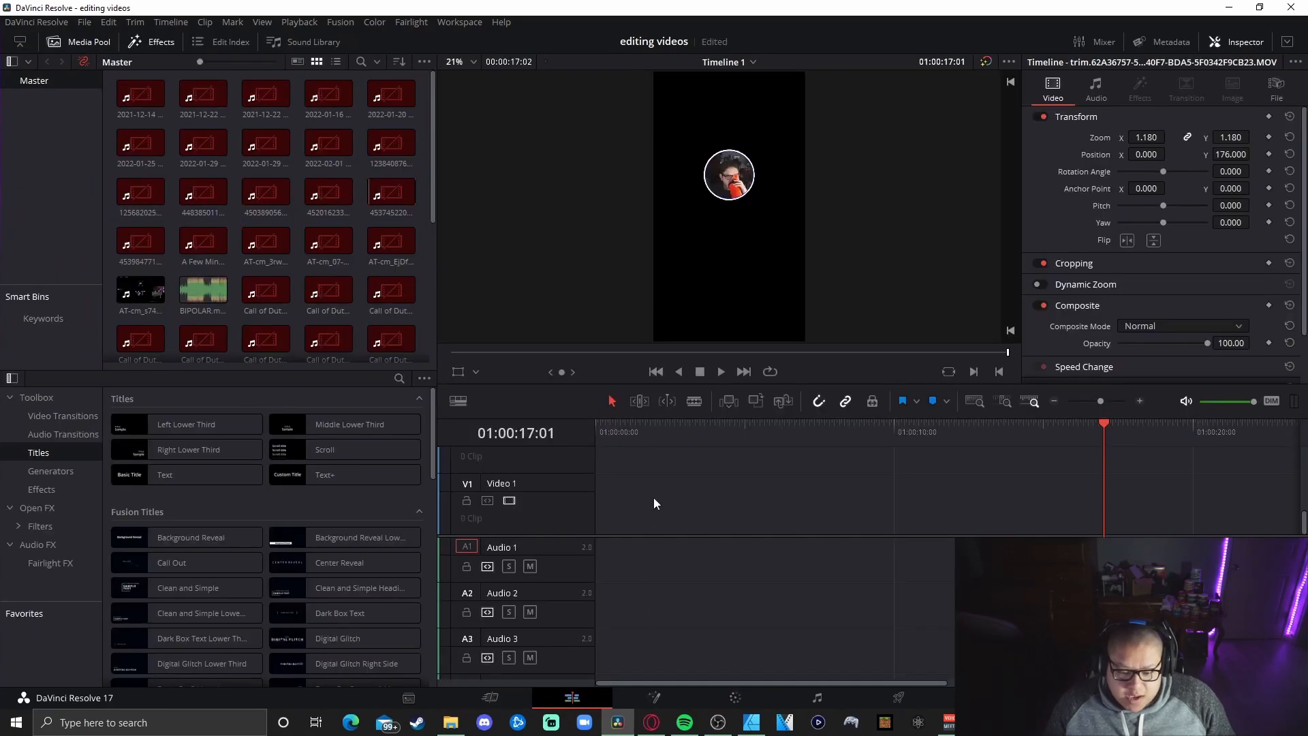
# - Move the playhead to the start of Timeline 1 and capture a screenshot of the screen
pyautogui.moveTo(607, 435); pyautogui.dragTo(561, 516)
pyautogui.scroll(-5, 645, 531)
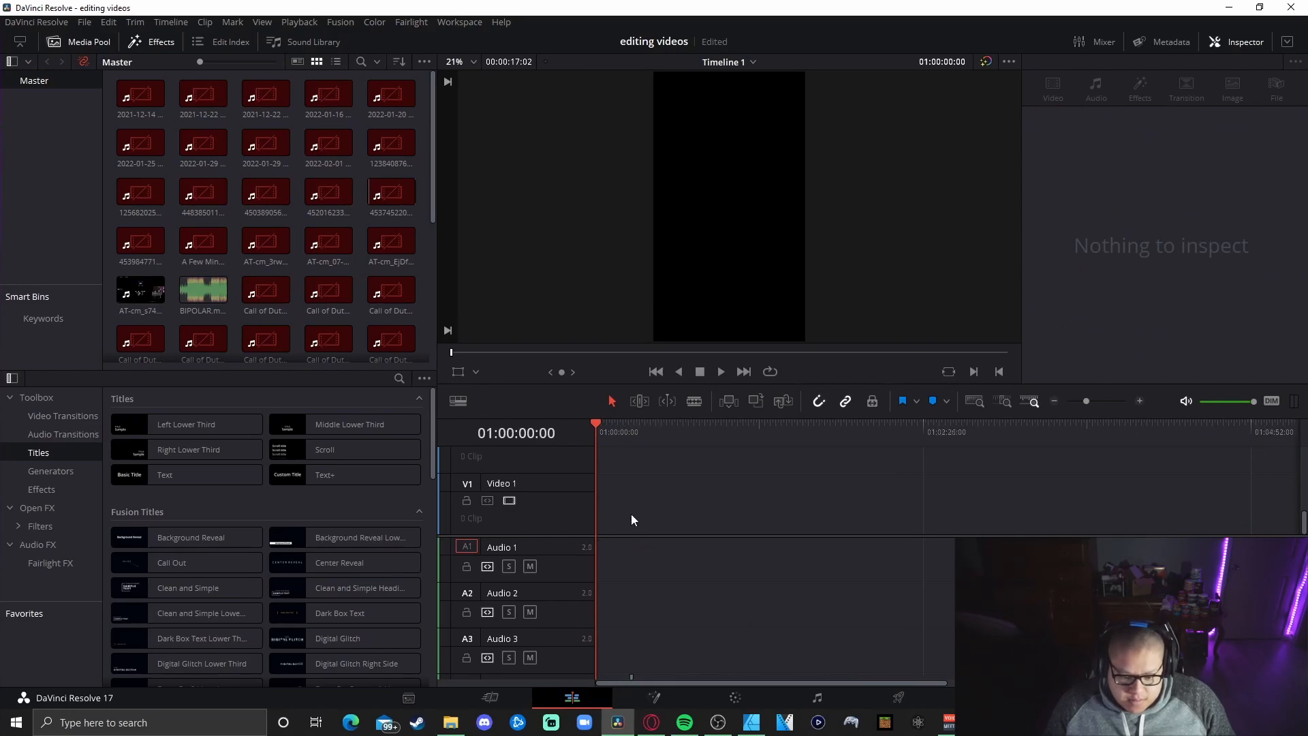
pyautogui.scroll(2, 682, 491)
pyautogui.scroll(-1, 717, 477)
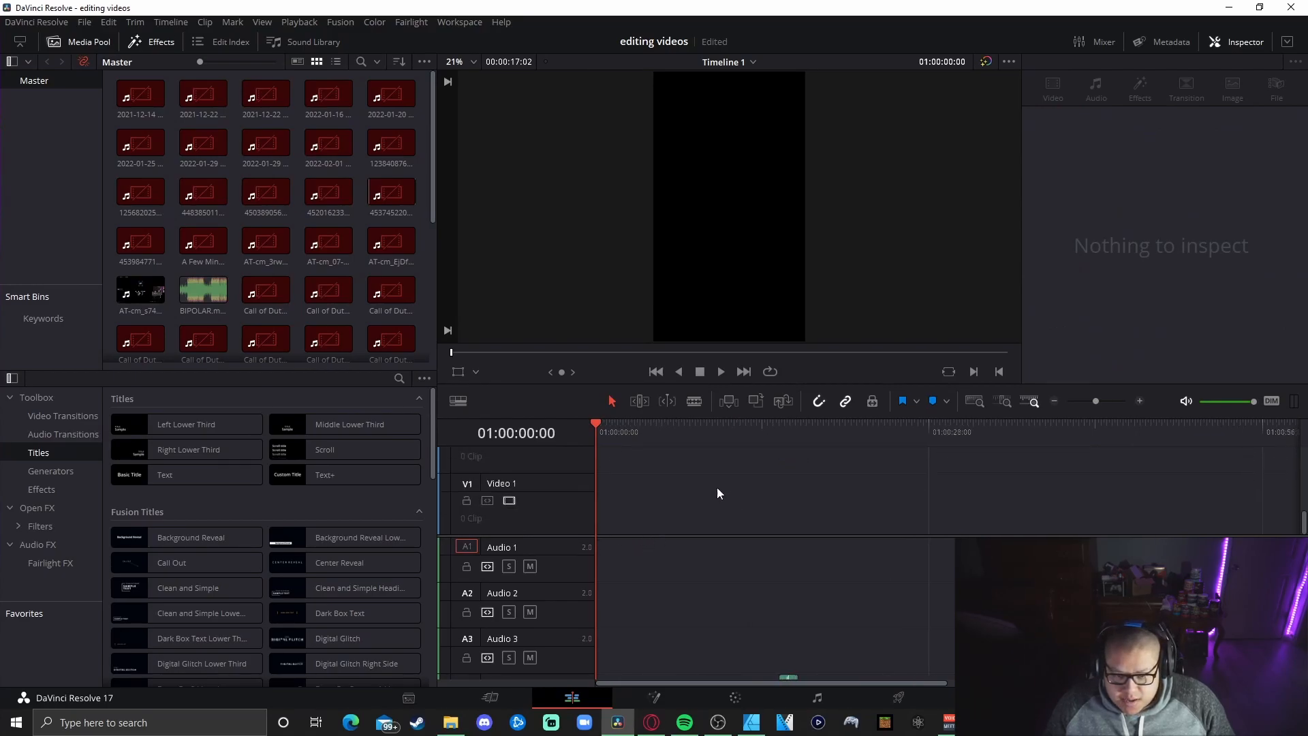
pyautogui.scroll(-3, 710, 209)
pyautogui.scroll(3, 711, 215)
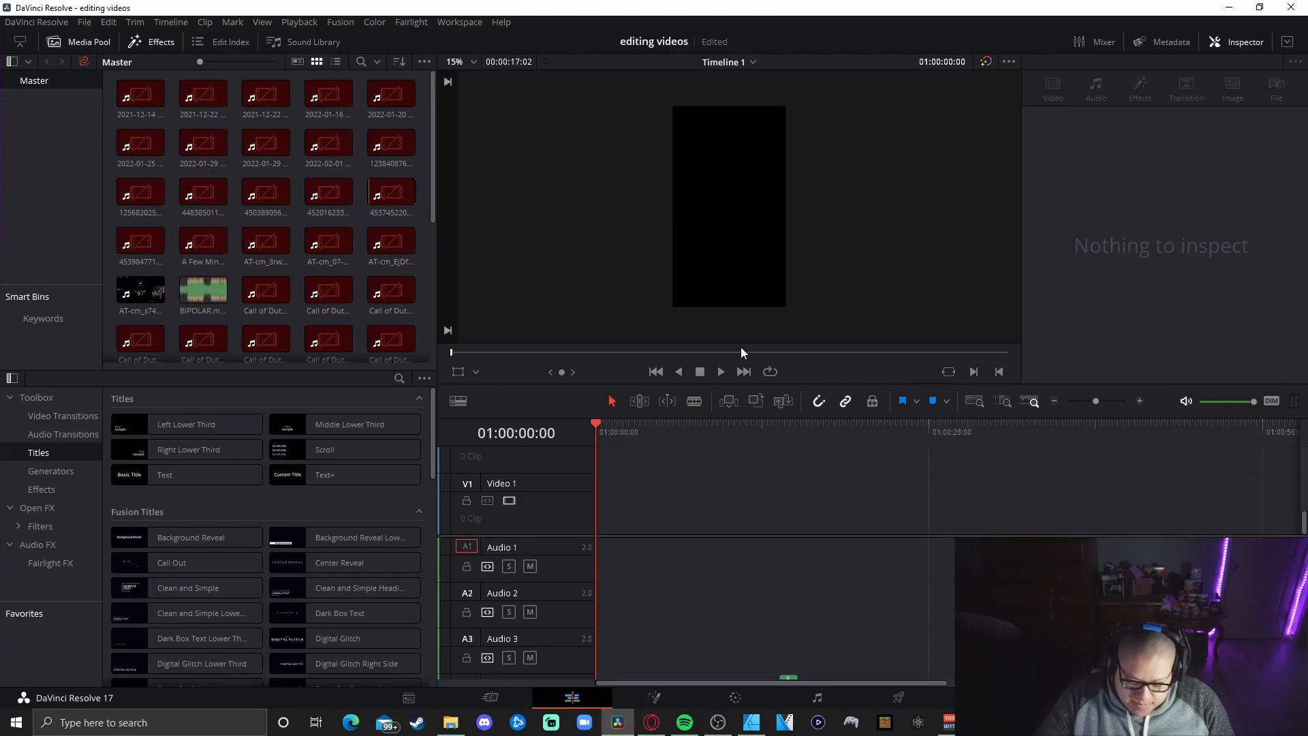
pyautogui.hotkey('alt', 'F1')
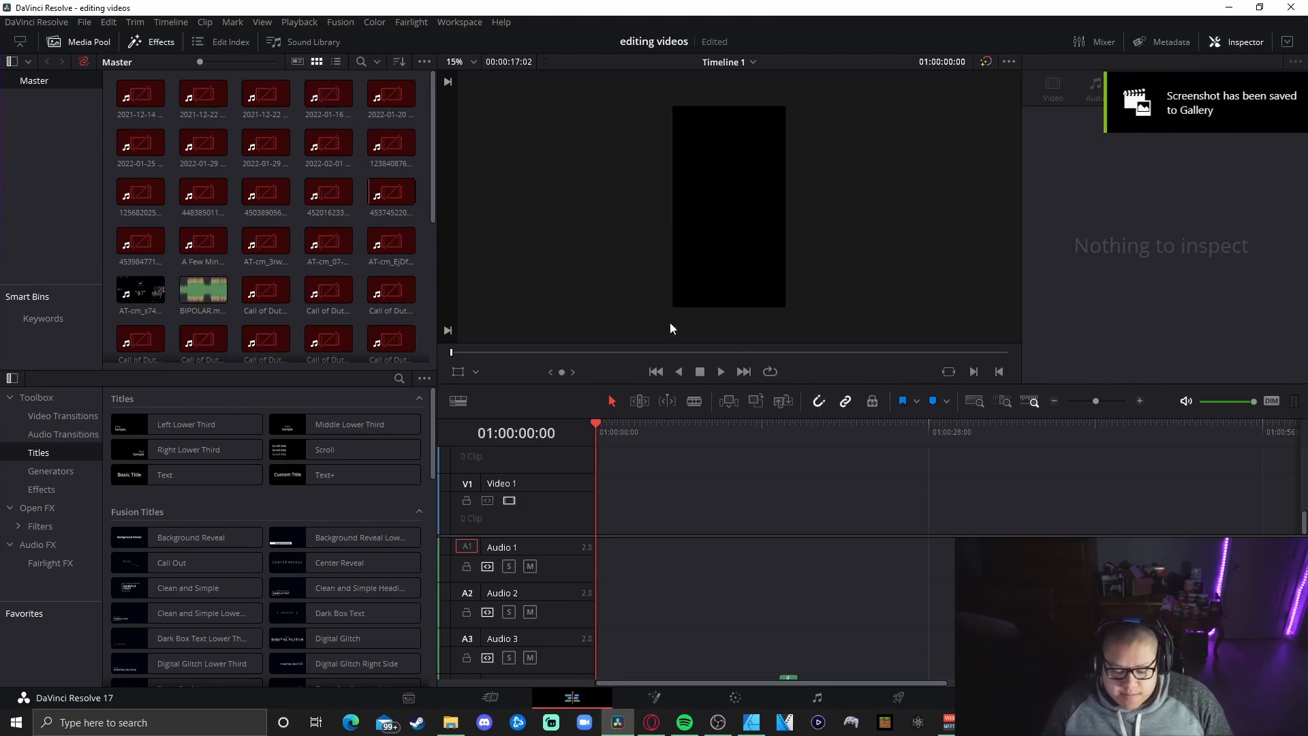
# - Switch back to the blank document in Affinity Designer
pyautogui.click(753, 724)
pyautogui.rightClick(648, 728)
pyautogui.click(608, 688)
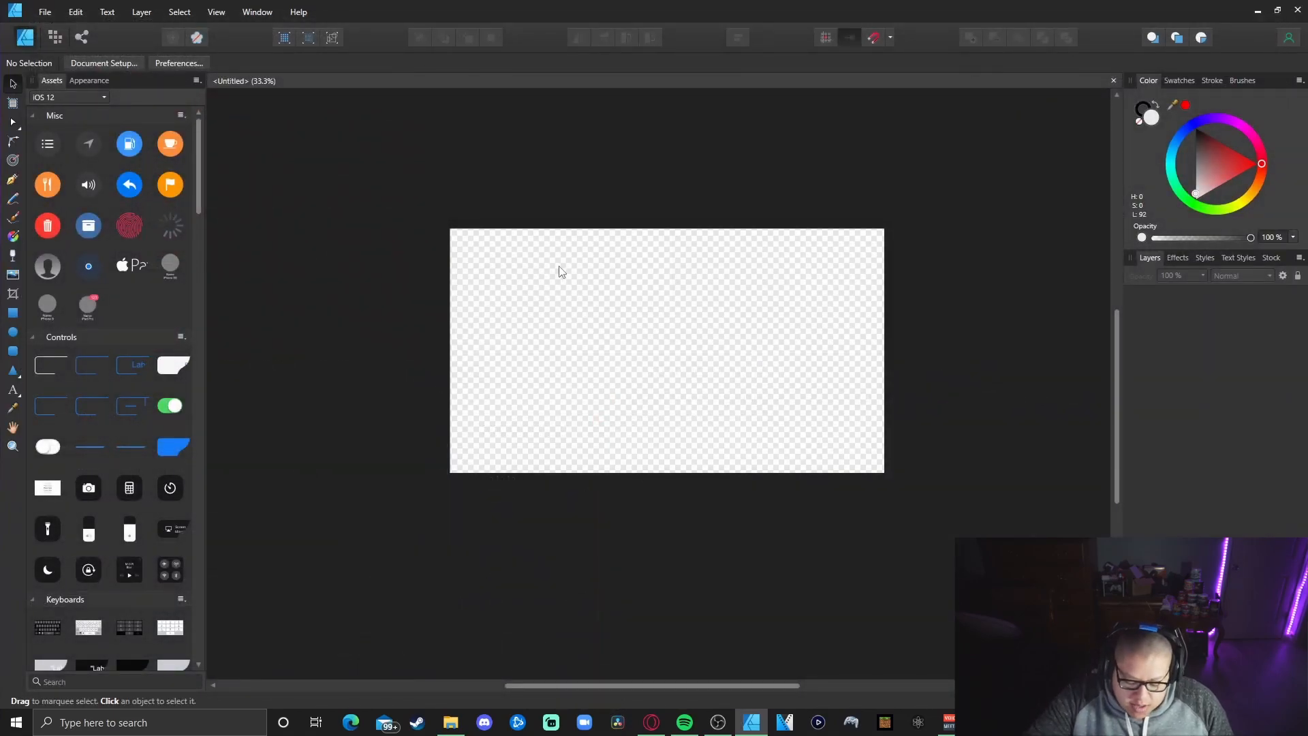
pyautogui.press('alt')
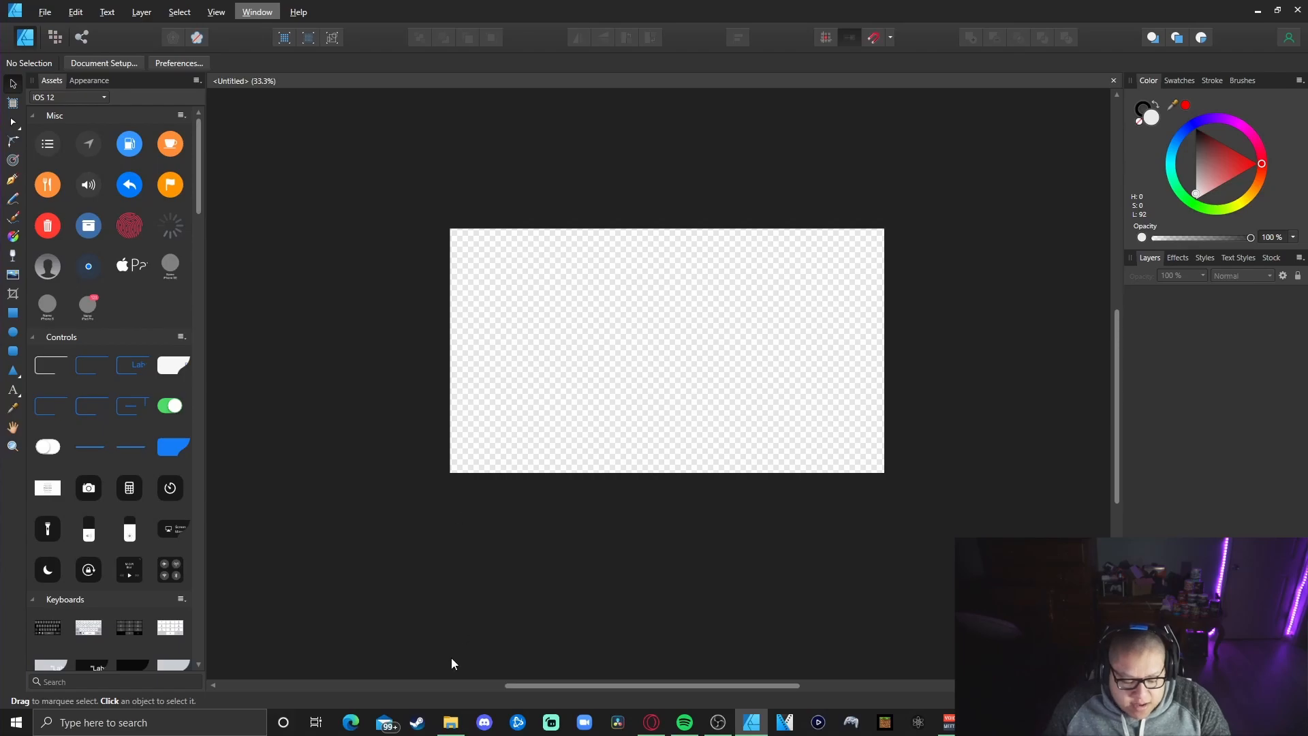
# - In File Explorer, open the Desktop folder inside videos for clips on New Volume (D:)
pyautogui.click(450, 723)
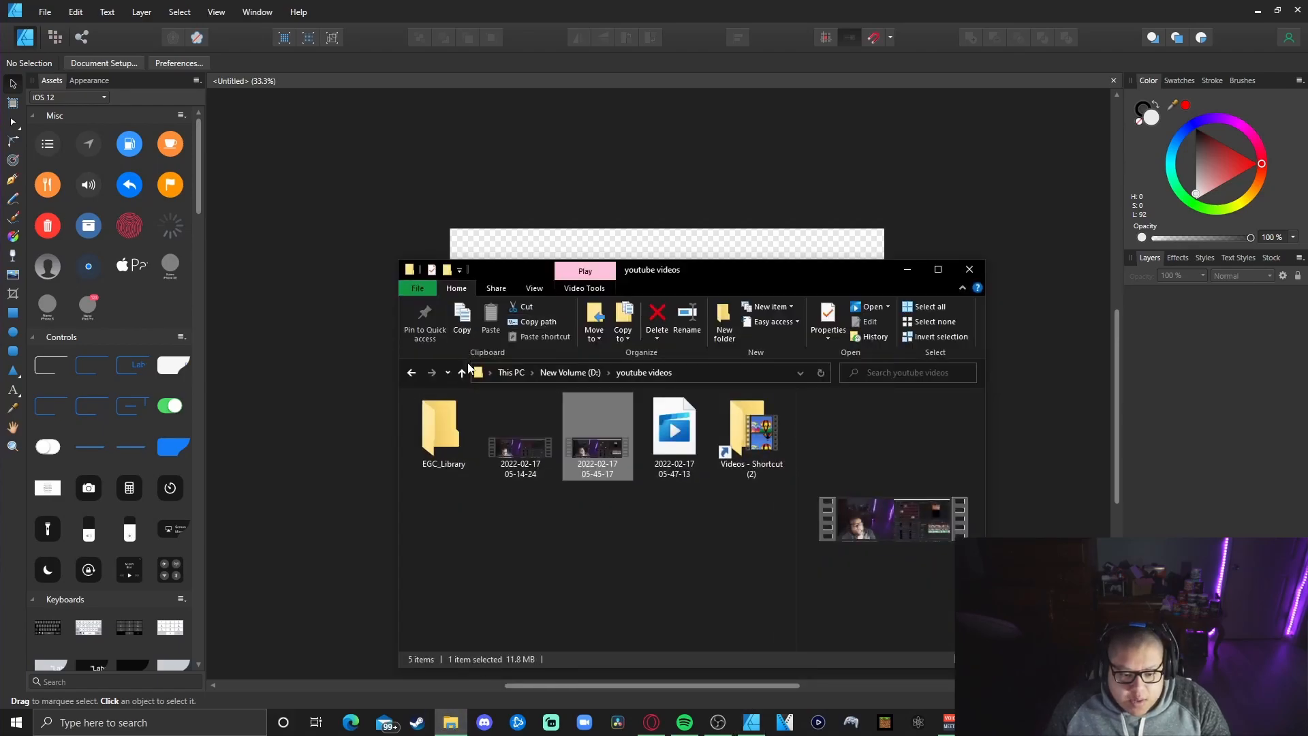
pyautogui.click(463, 372)
pyautogui.scroll(-1, 497, 497)
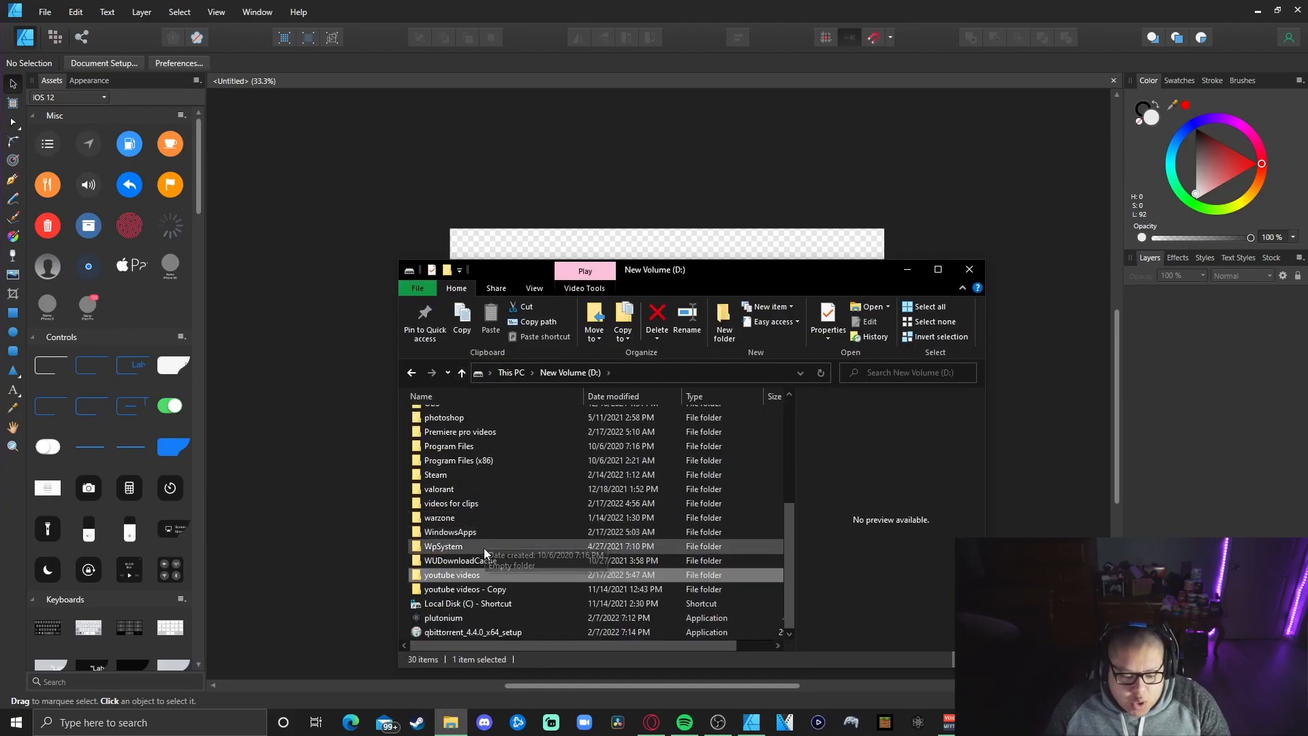
pyautogui.doubleClick(460, 505)
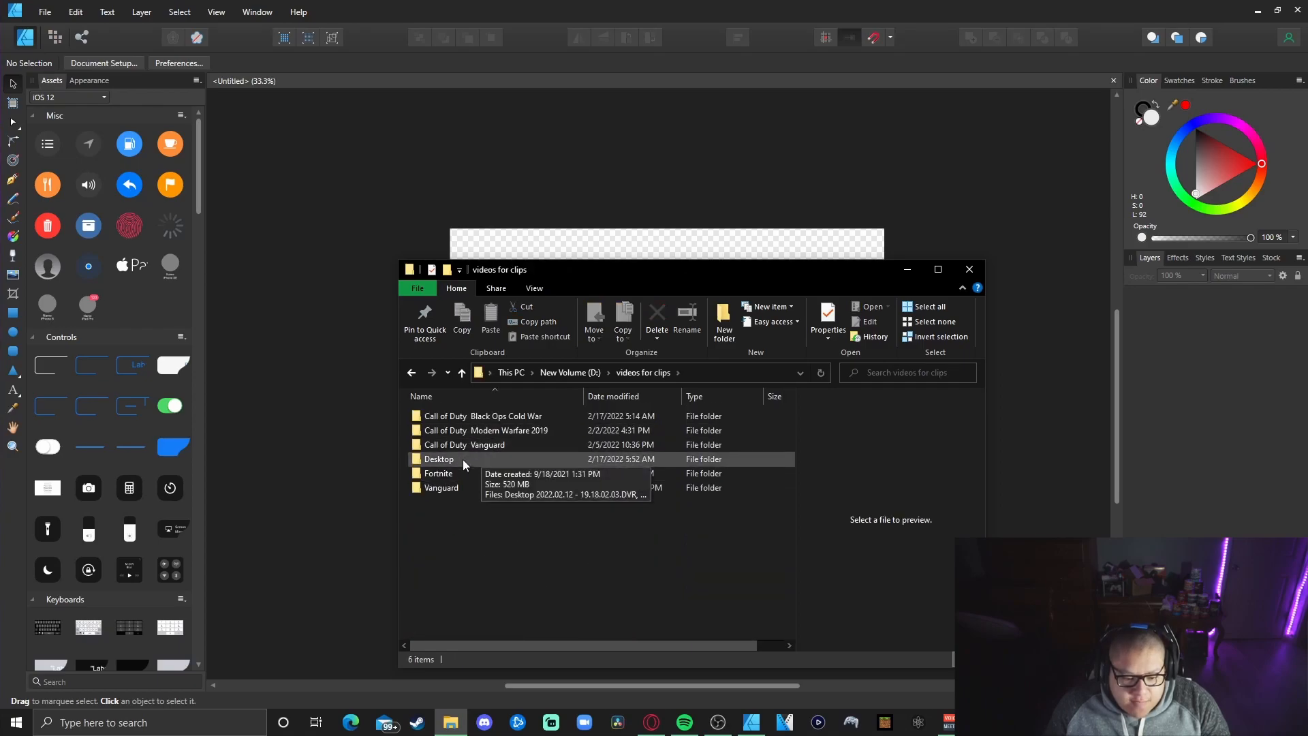
pyautogui.doubleClick(453, 458)
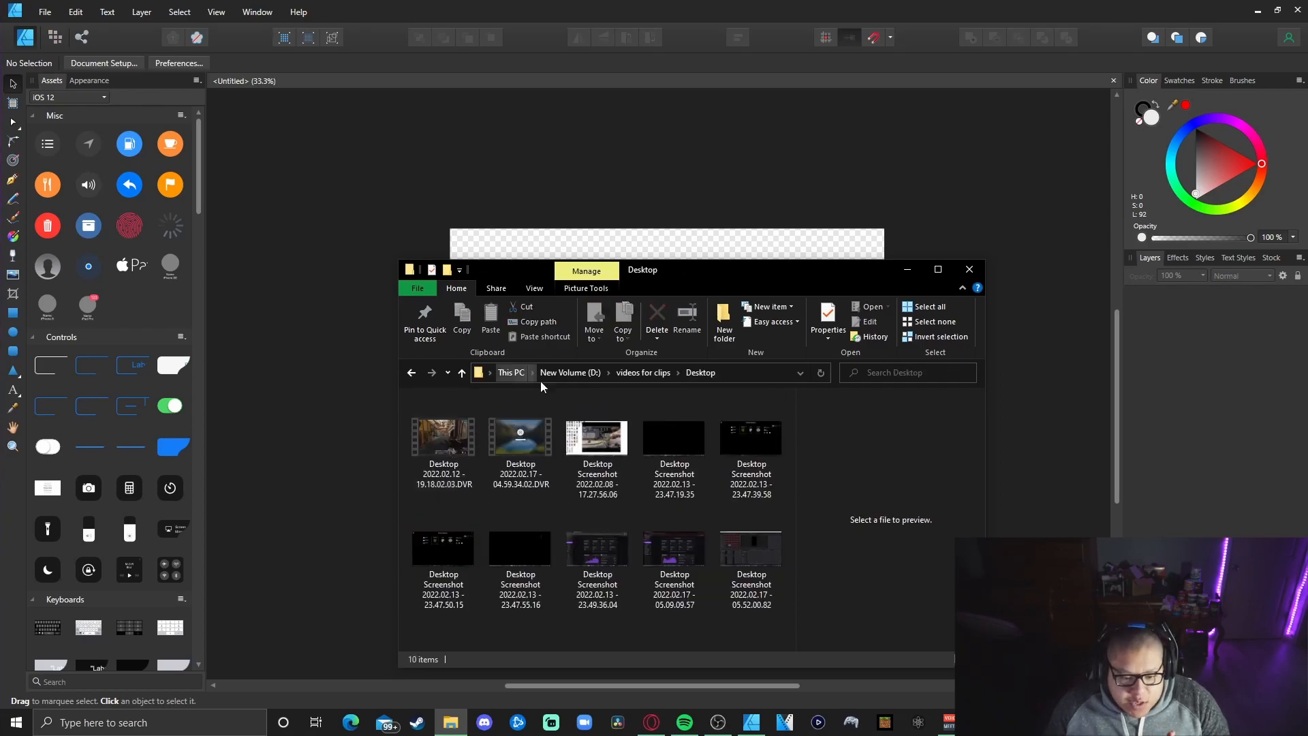
# - Copy the file Desktop Screenshot 2022.02.17 - 05.52.00.82 and return to the blank Affinity Designer document
pyautogui.click(739, 565)
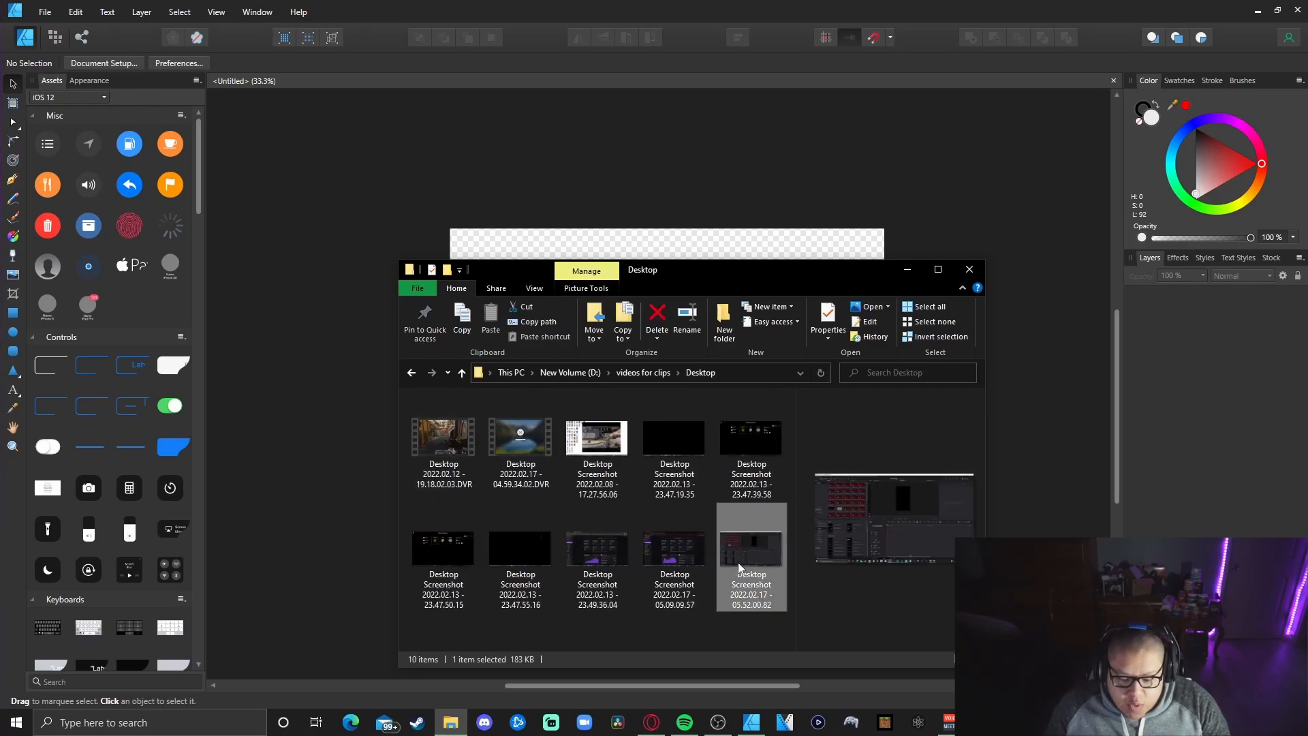
pyautogui.rightClick(897, 505)
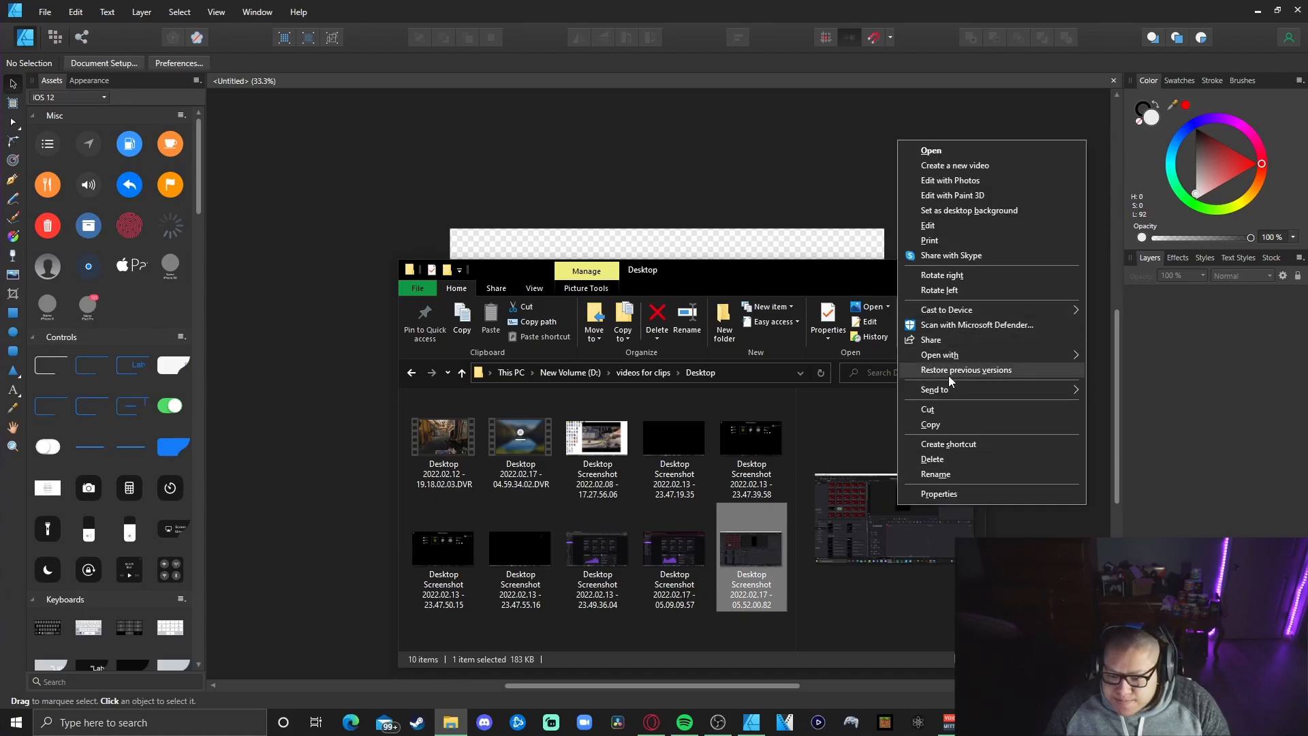
pyautogui.click(937, 424)
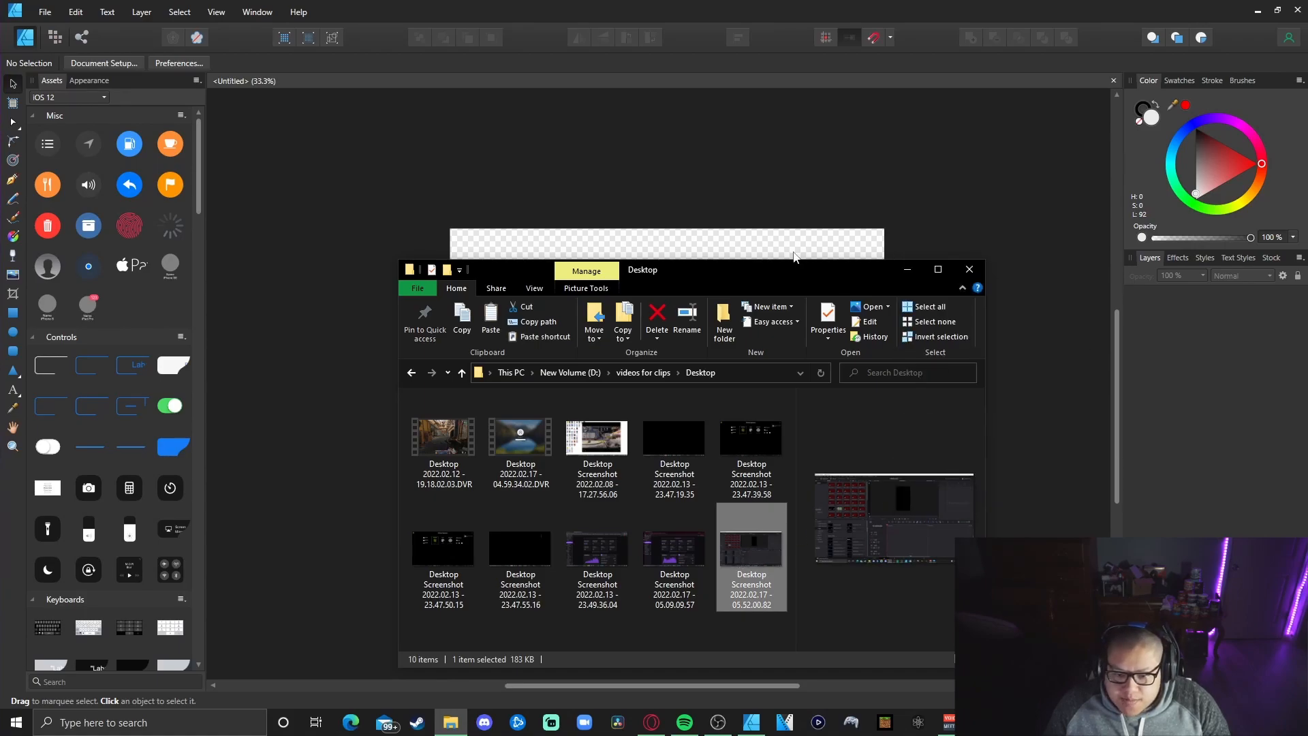
pyautogui.click(796, 258)
pyautogui.press('super')
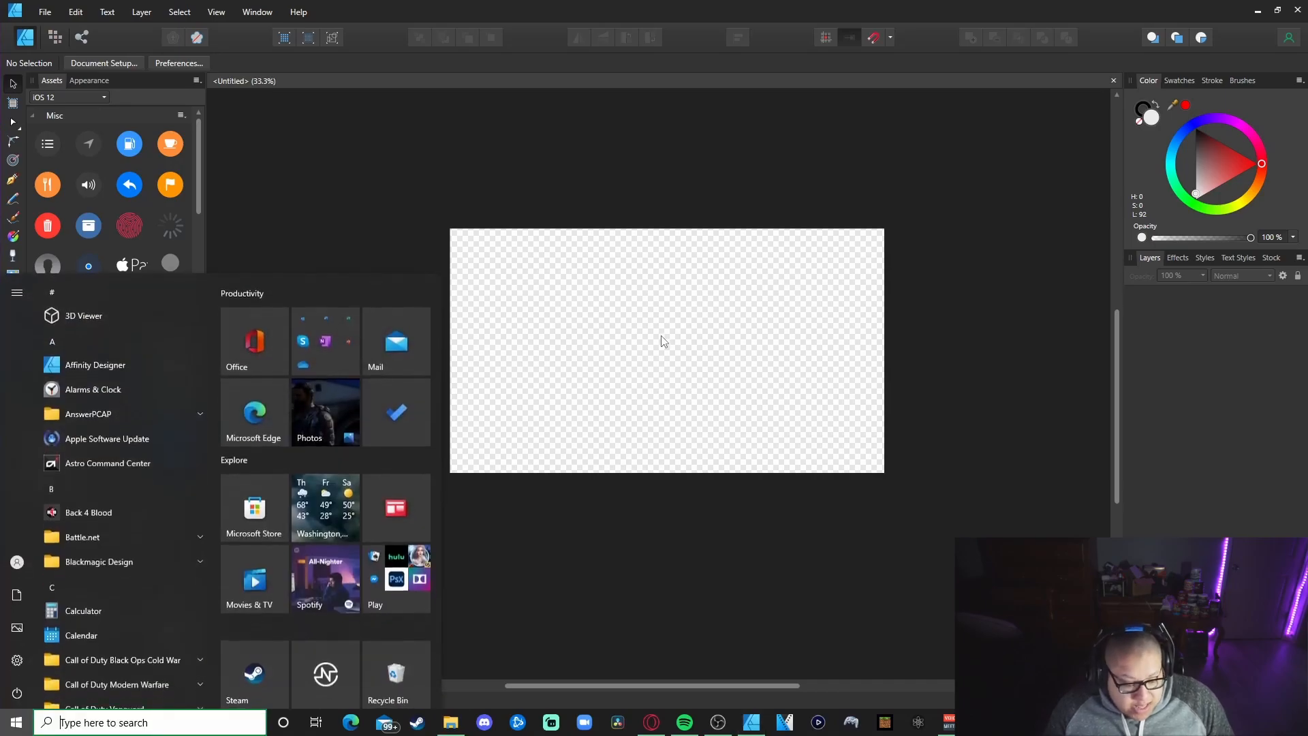
pyautogui.click(609, 192)
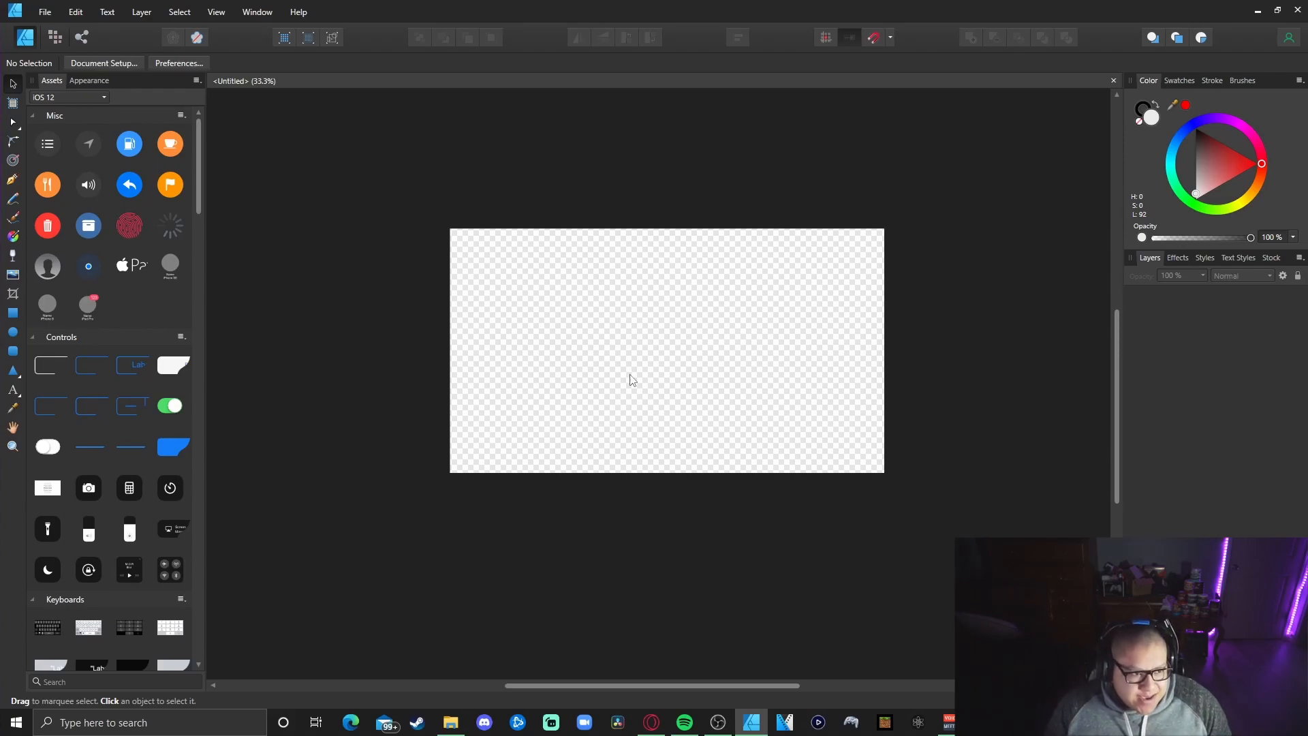
# - Start opening a file and browse to the Desktop folder inside videos for clips on New Volume (D:)
pyautogui.click(46, 9)
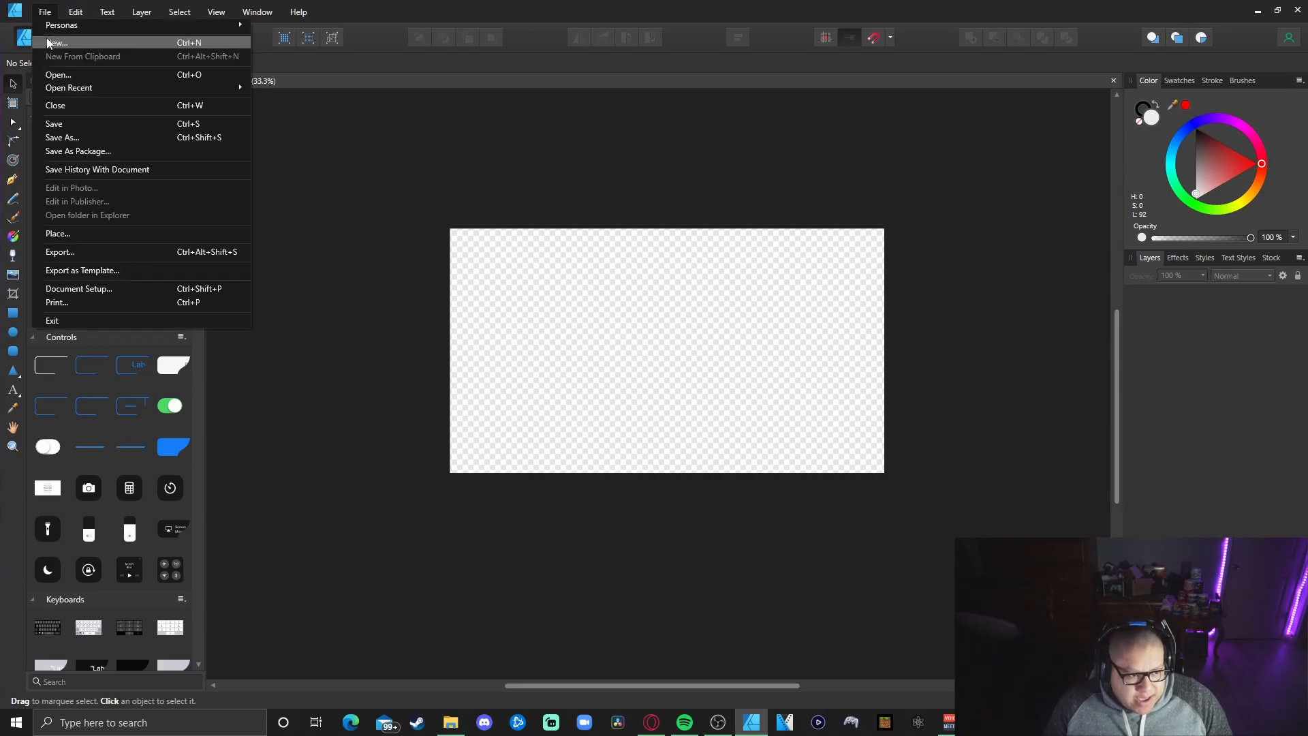
pyautogui.click(59, 74)
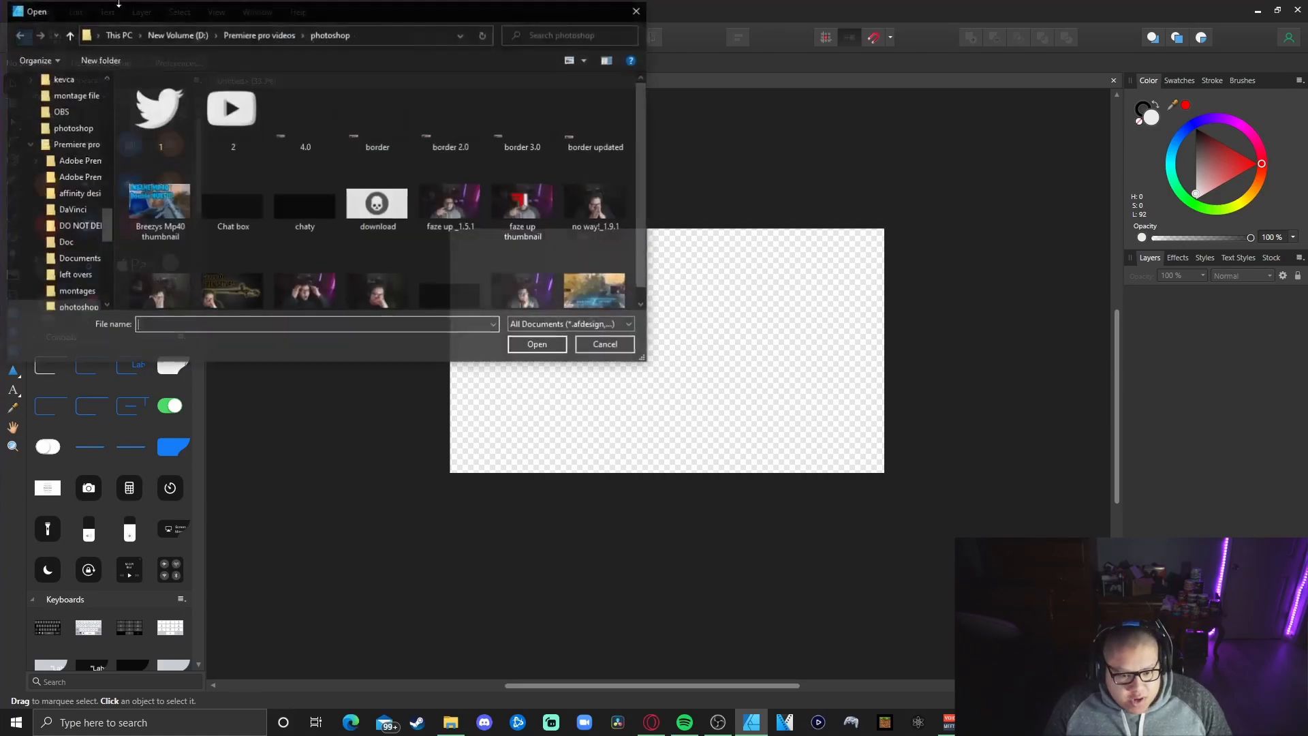
pyautogui.click(69, 34)
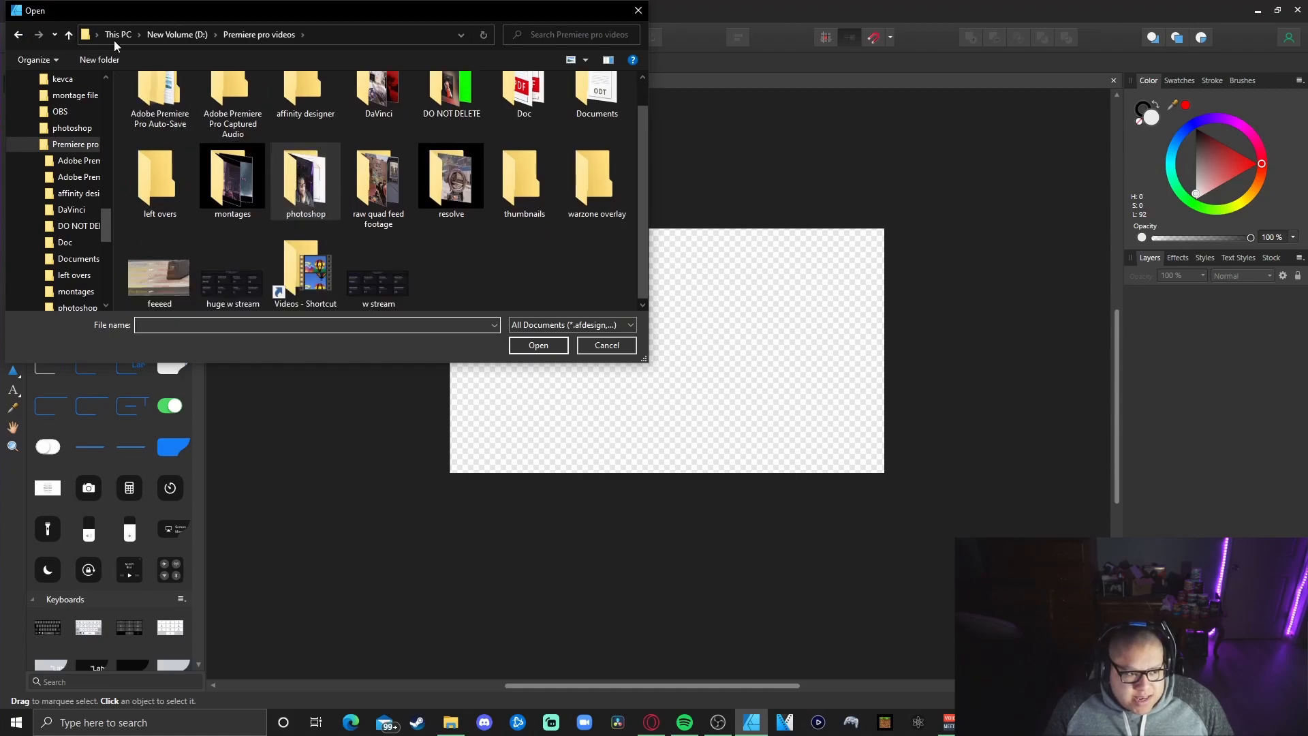
pyautogui.click(68, 34)
pyautogui.scroll(-4, 231, 183)
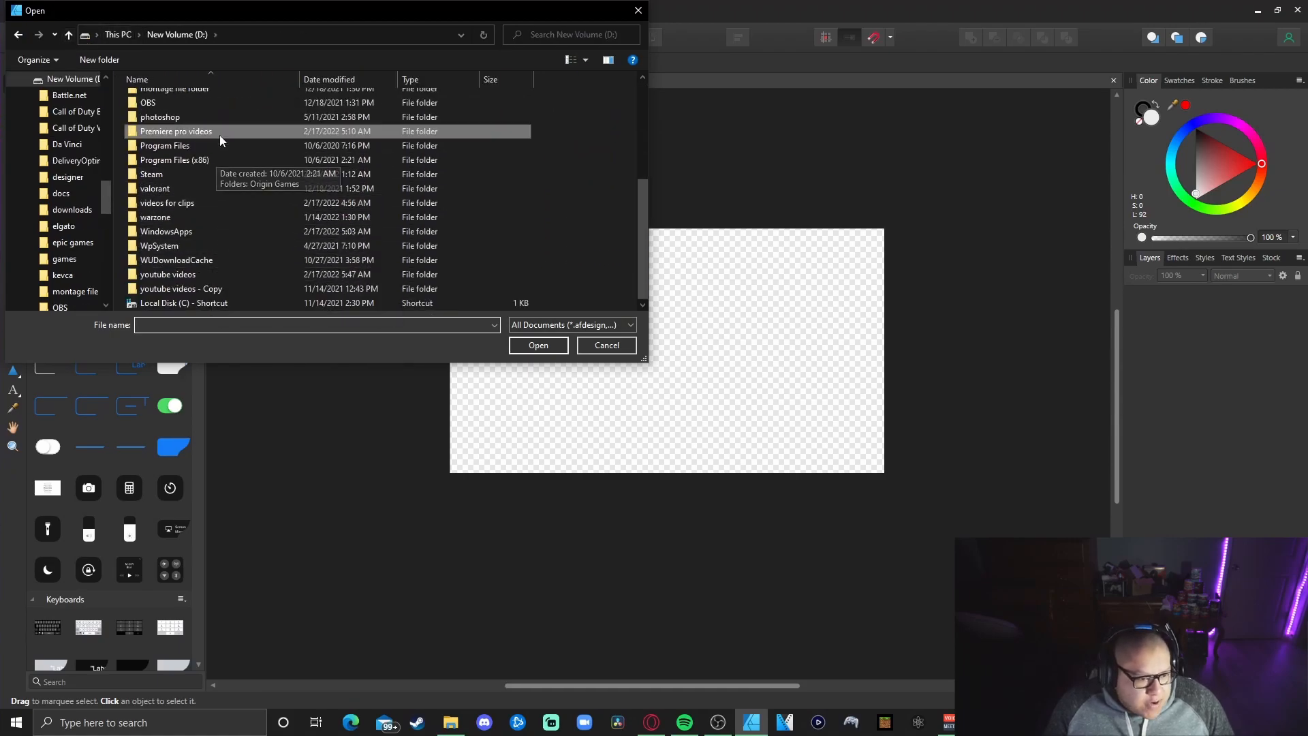
pyautogui.click(202, 201)
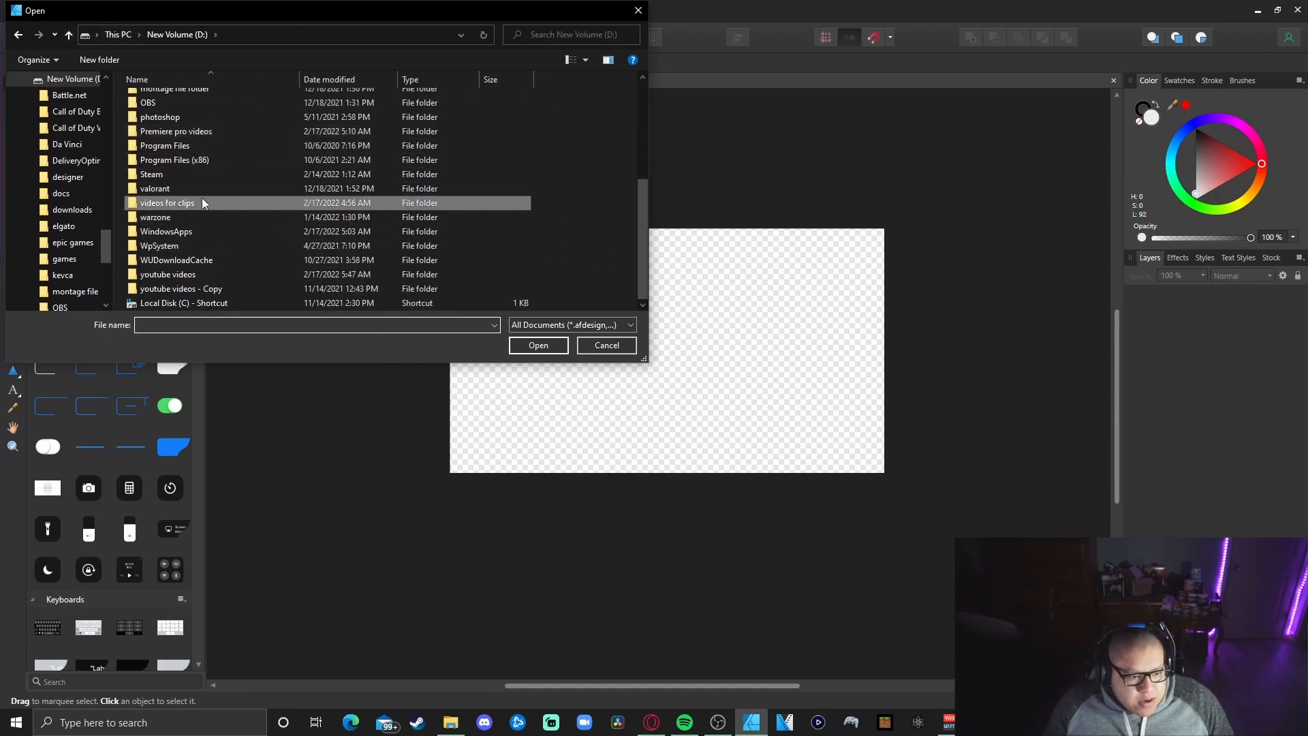
pyautogui.doubleClick(202, 203)
pyautogui.doubleClick(186, 143)
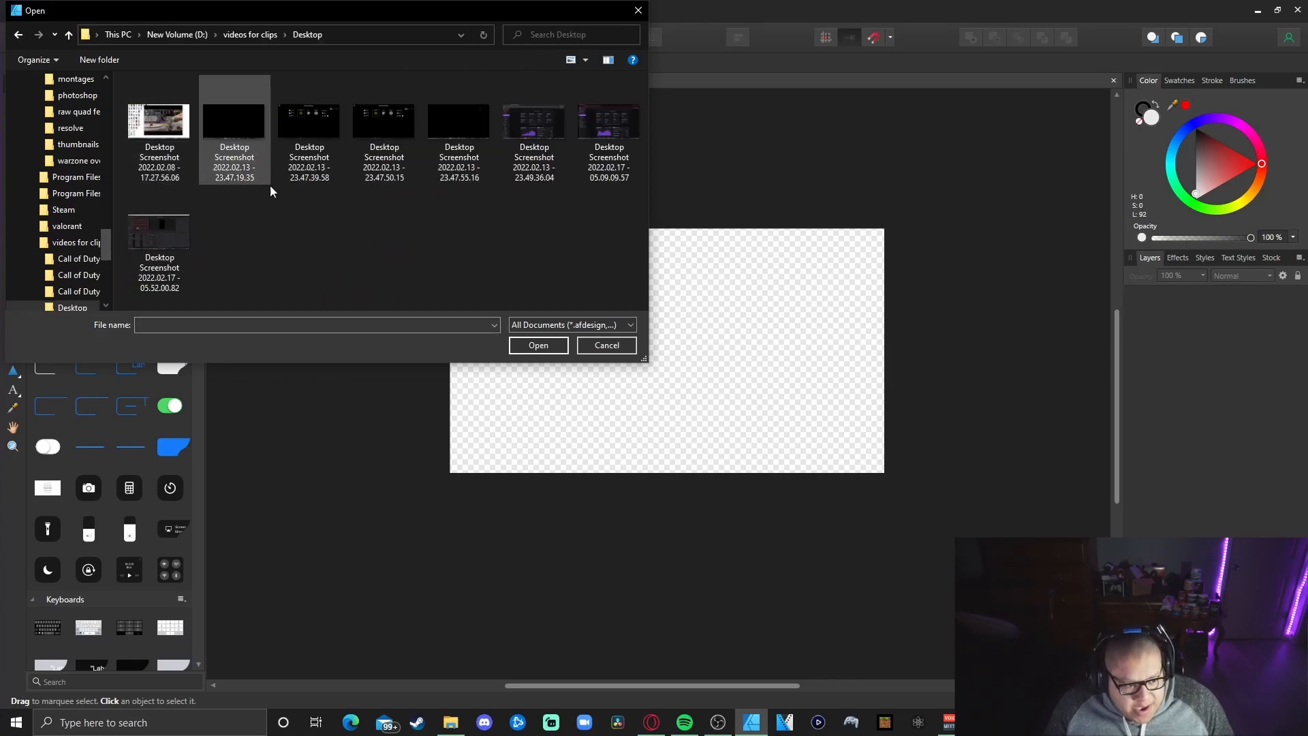
# - Open Desktop Screenshot 2022.02.17 - 05.52.00.82 as its own document and fit the whole image in view
pyautogui.click(159, 235)
pyautogui.click(538, 344)
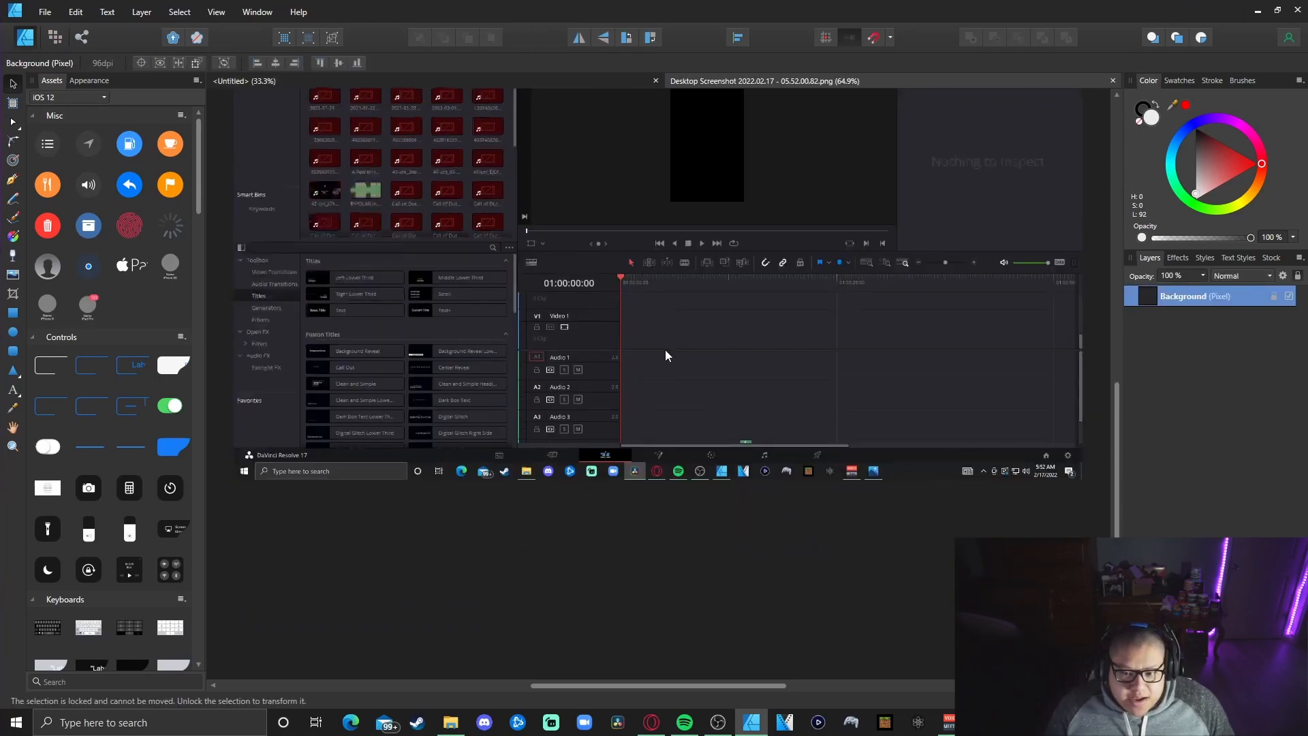
pyautogui.scroll(-5, 665, 352)
pyautogui.scroll(3, 666, 354)
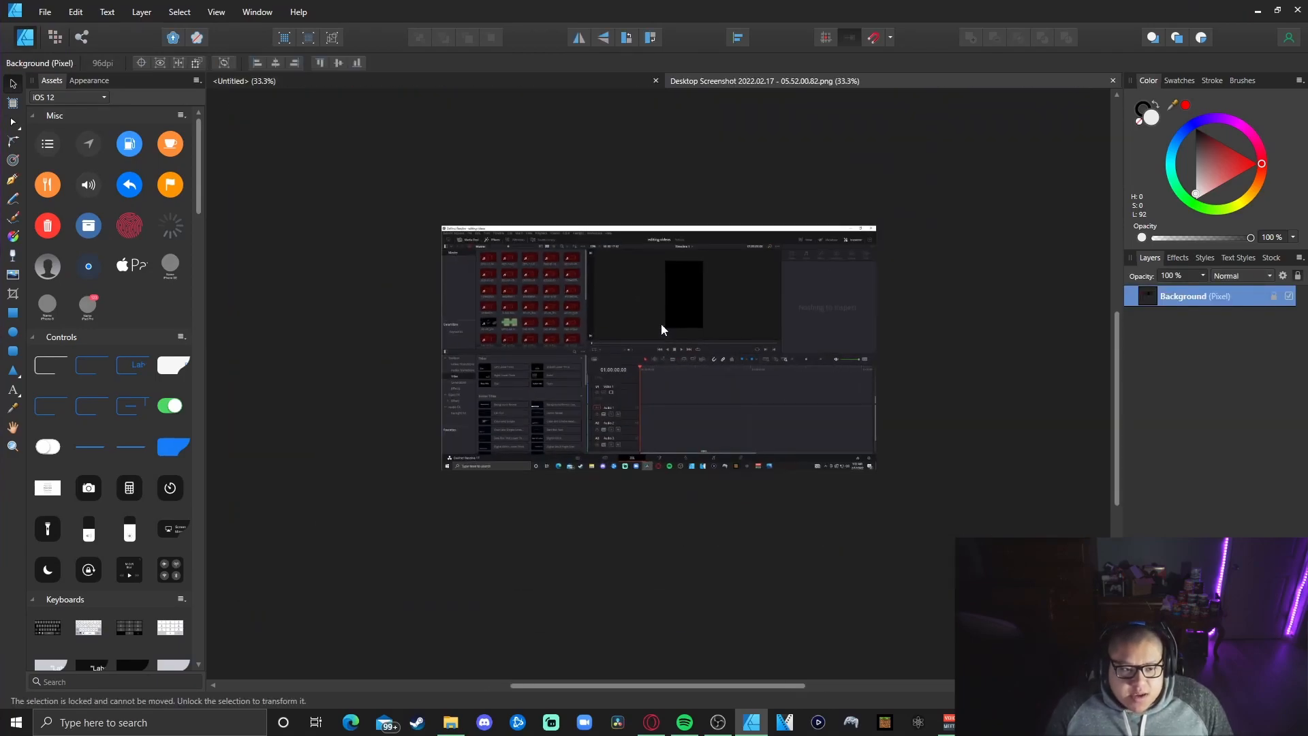
# - Return to the blank untitled document and close it, keeping the Desktop Screenshot 2022.02.17 - 05.52.00.82 document open
pyautogui.click(493, 81)
pyautogui.rightClick(603, 358)
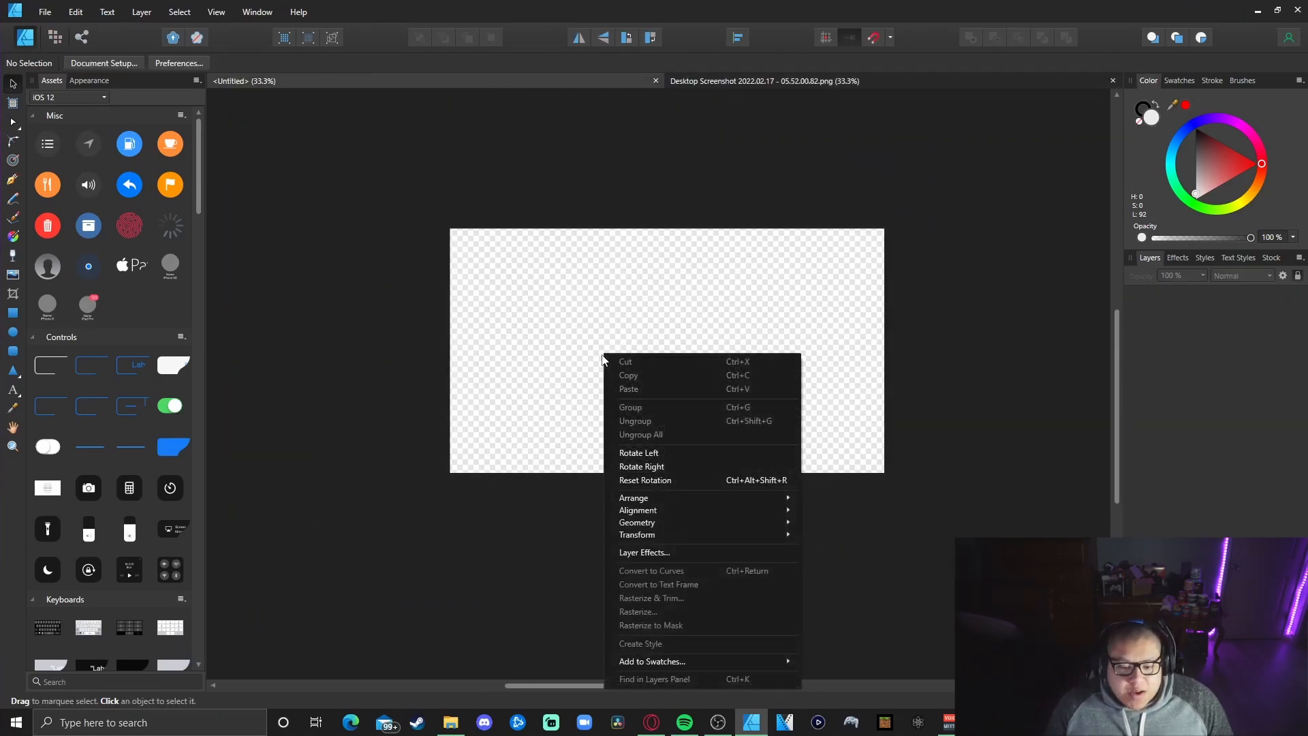
pyautogui.click(279, 169)
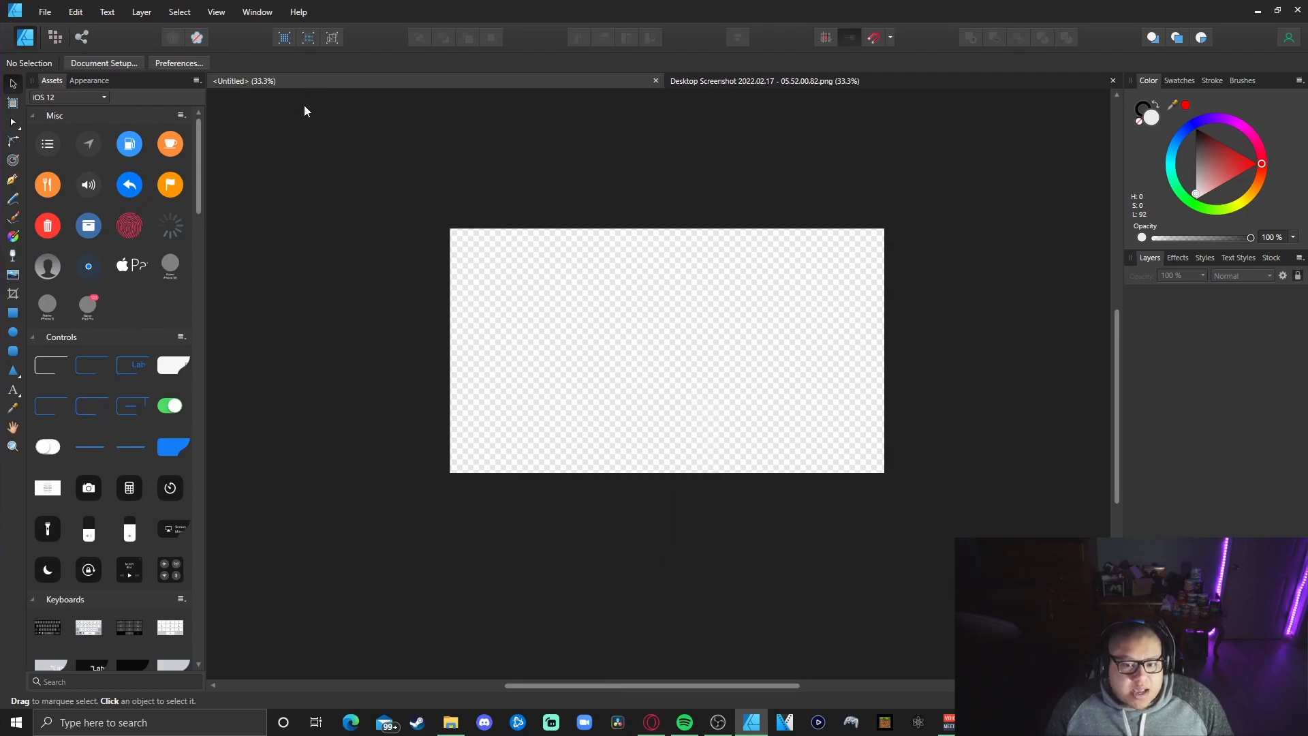
pyautogui.click(653, 79)
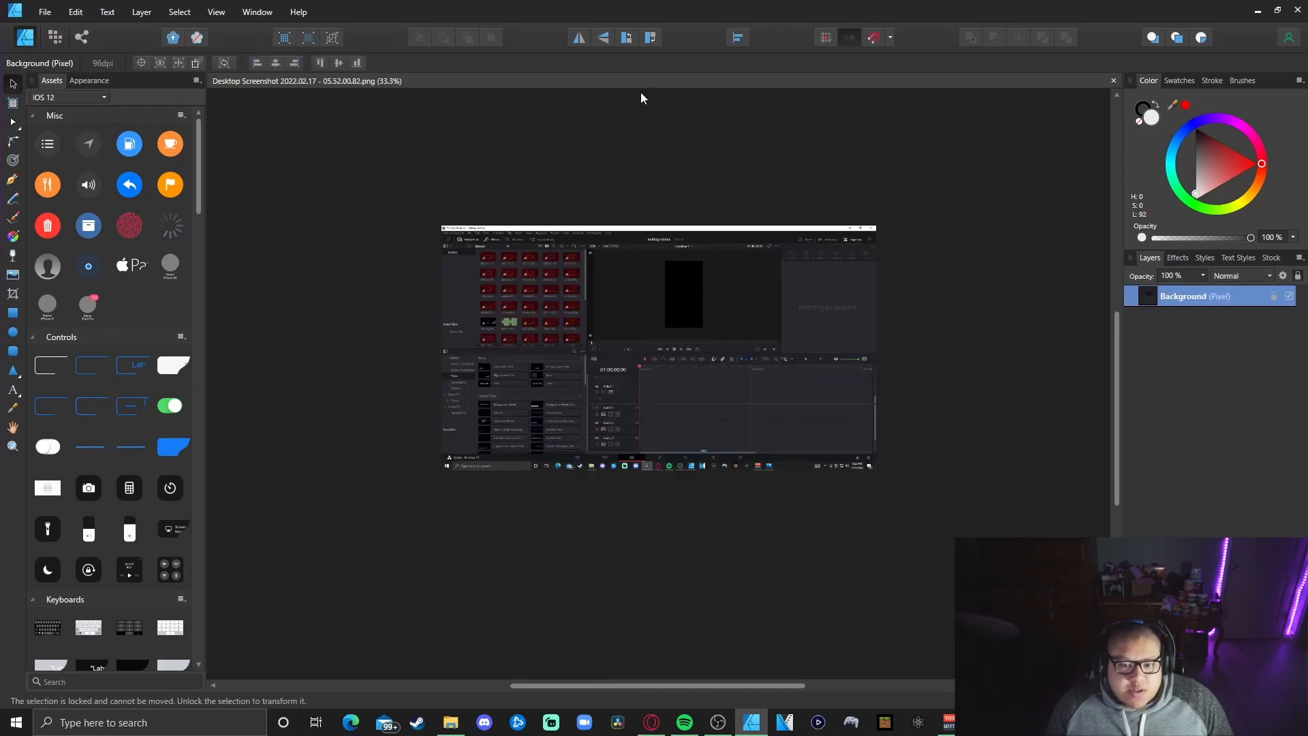
pyautogui.click(51, 9)
pyautogui.moveTo(216, 12)
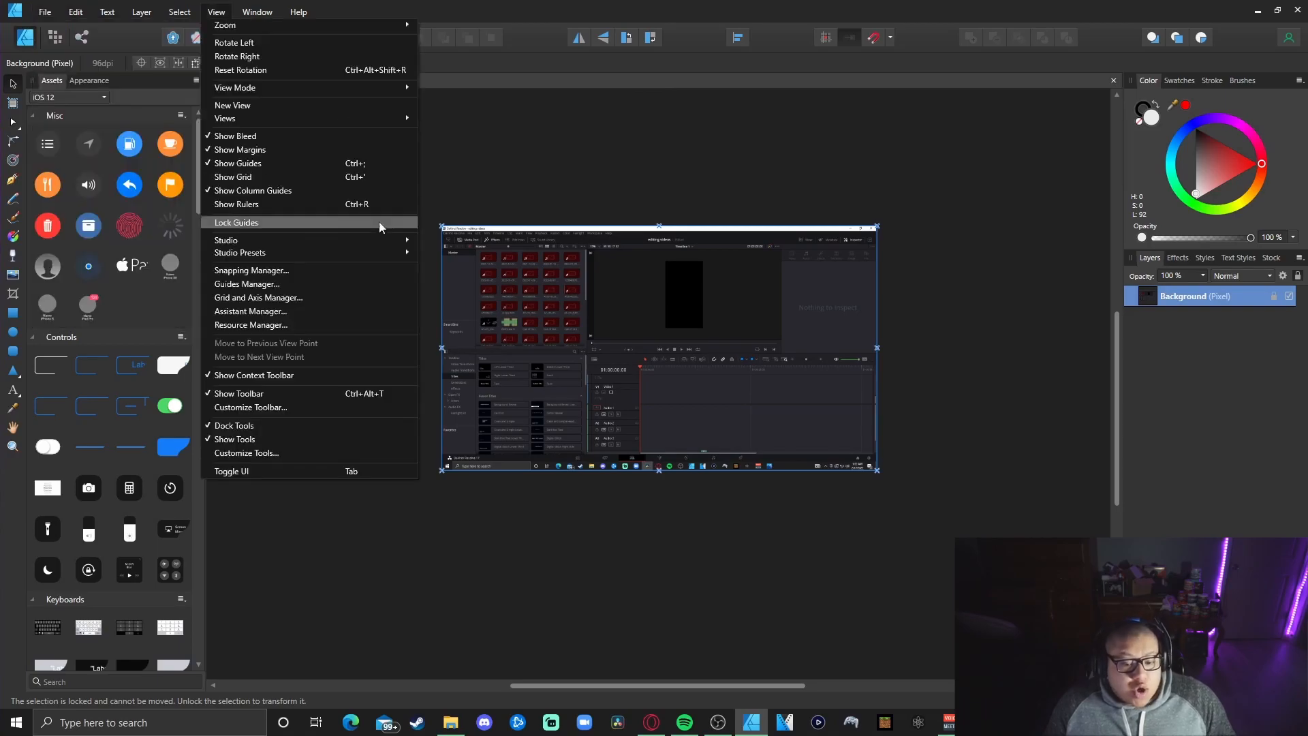
pyautogui.click(597, 179)
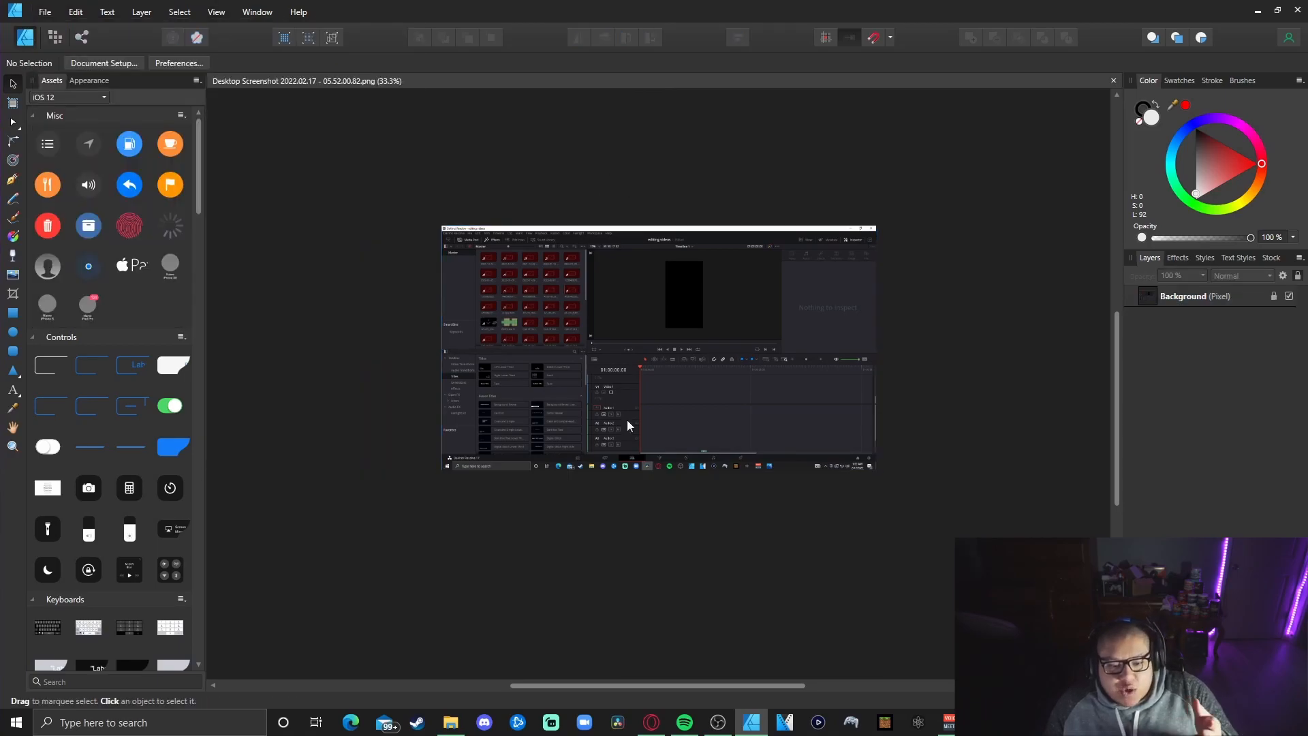
# - Start opening a file and browse to the photoshop folder inside Premiere pro videos on New Volume (D:)
pyautogui.click(38, 11)
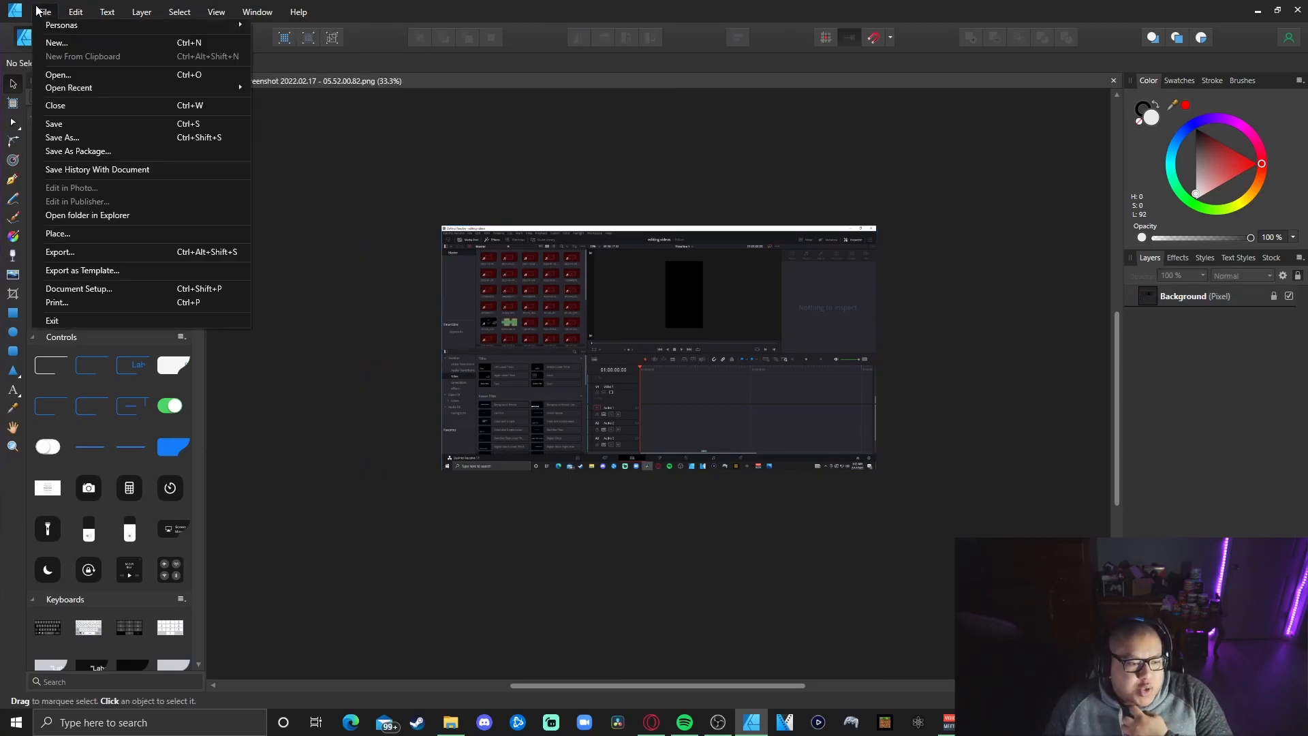
pyautogui.click(81, 79)
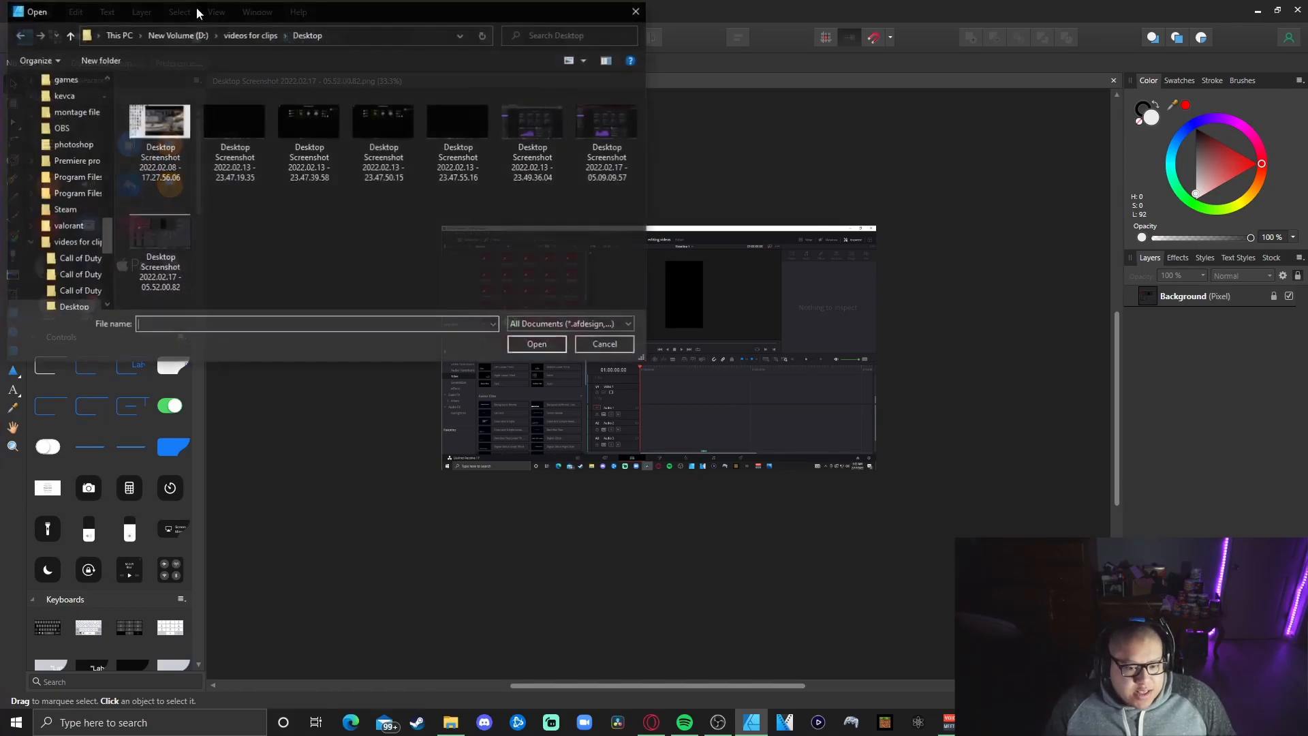
pyautogui.click(69, 36)
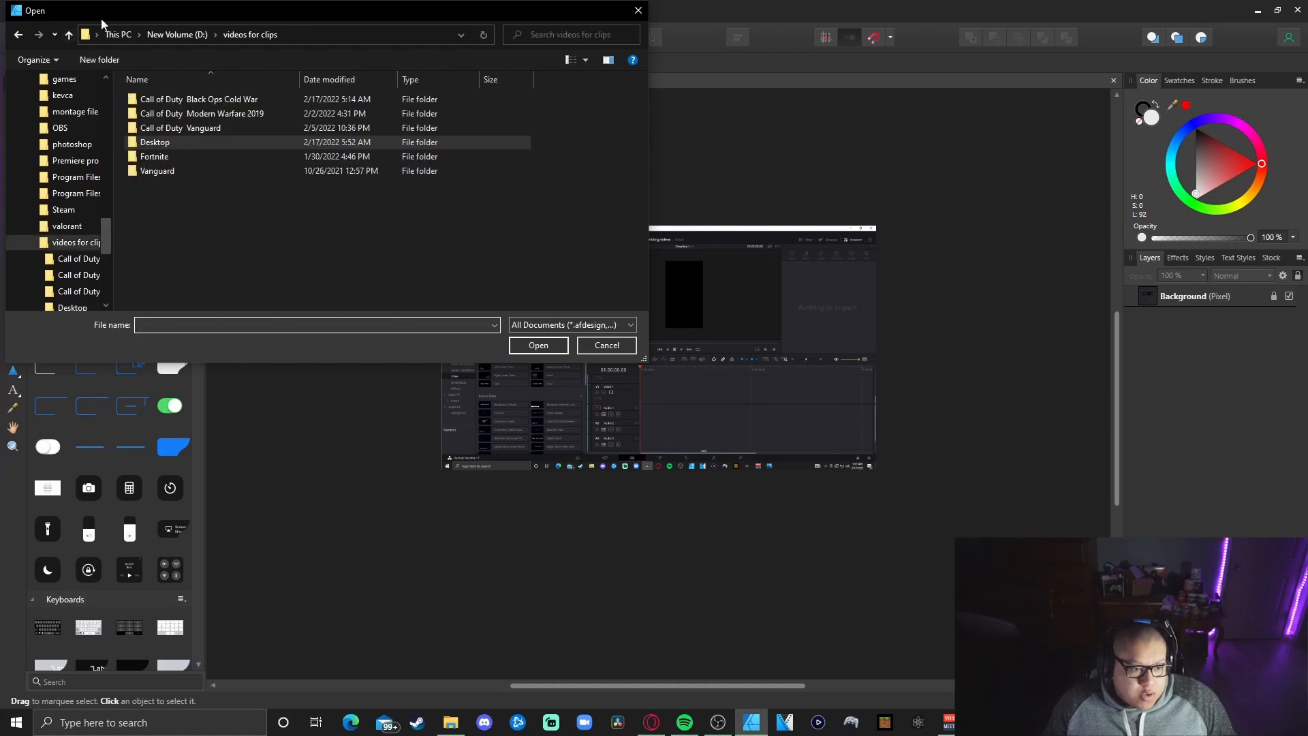
pyautogui.click(69, 36)
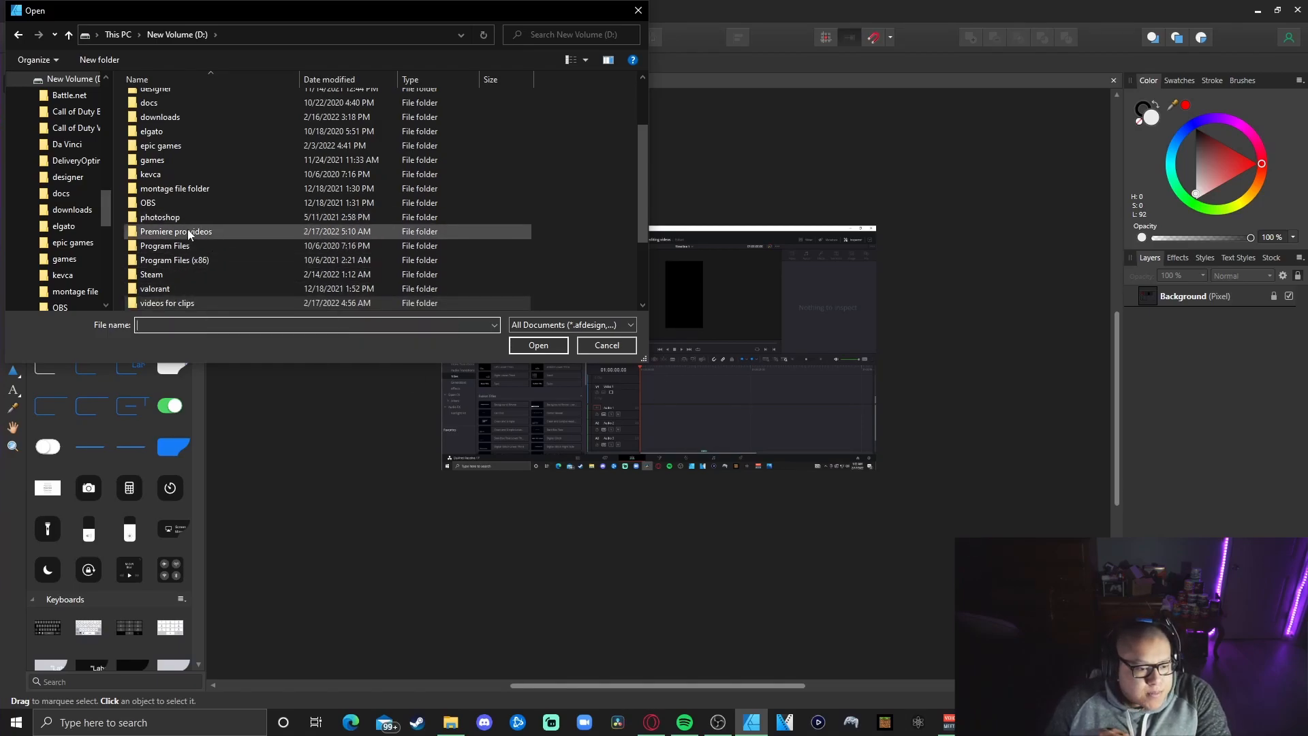
pyautogui.scroll(2, 191, 236)
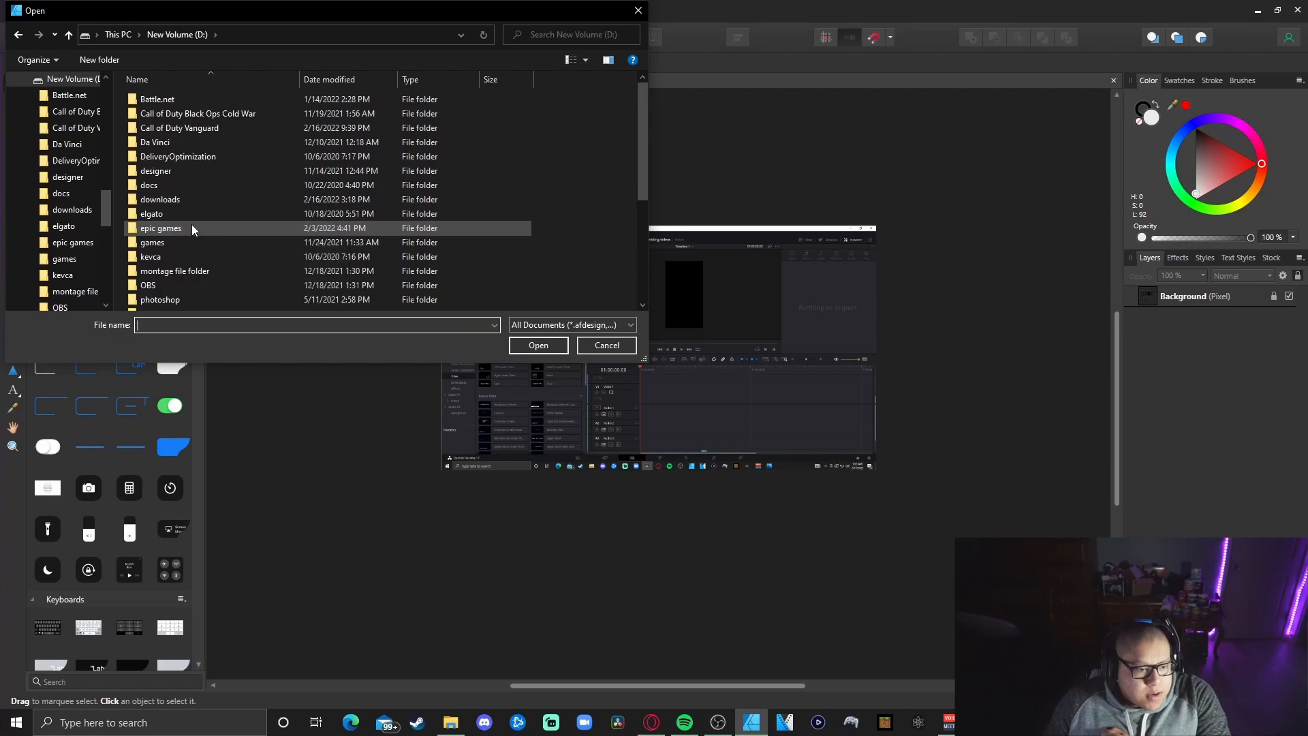
pyautogui.scroll(-1, 190, 271)
pyautogui.doubleClick(187, 273)
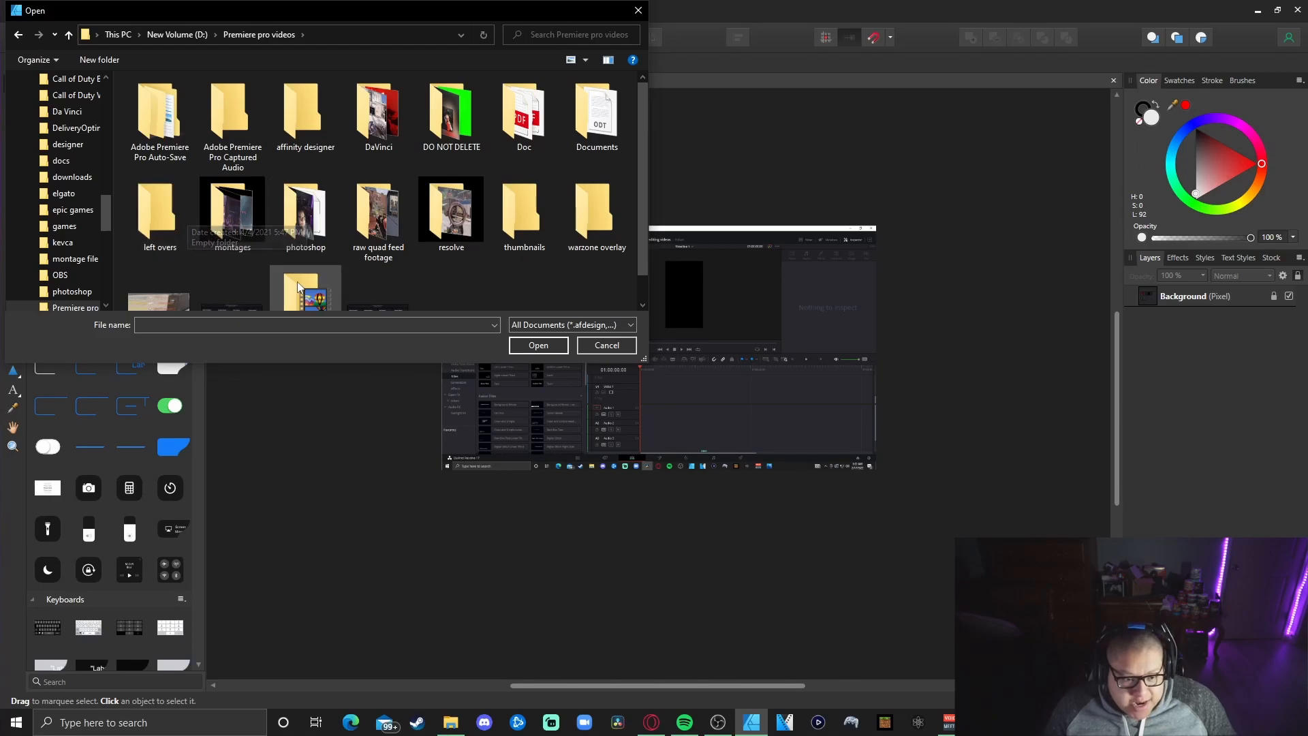
pyautogui.scroll(-1, 398, 179)
pyautogui.scroll(1, 409, 190)
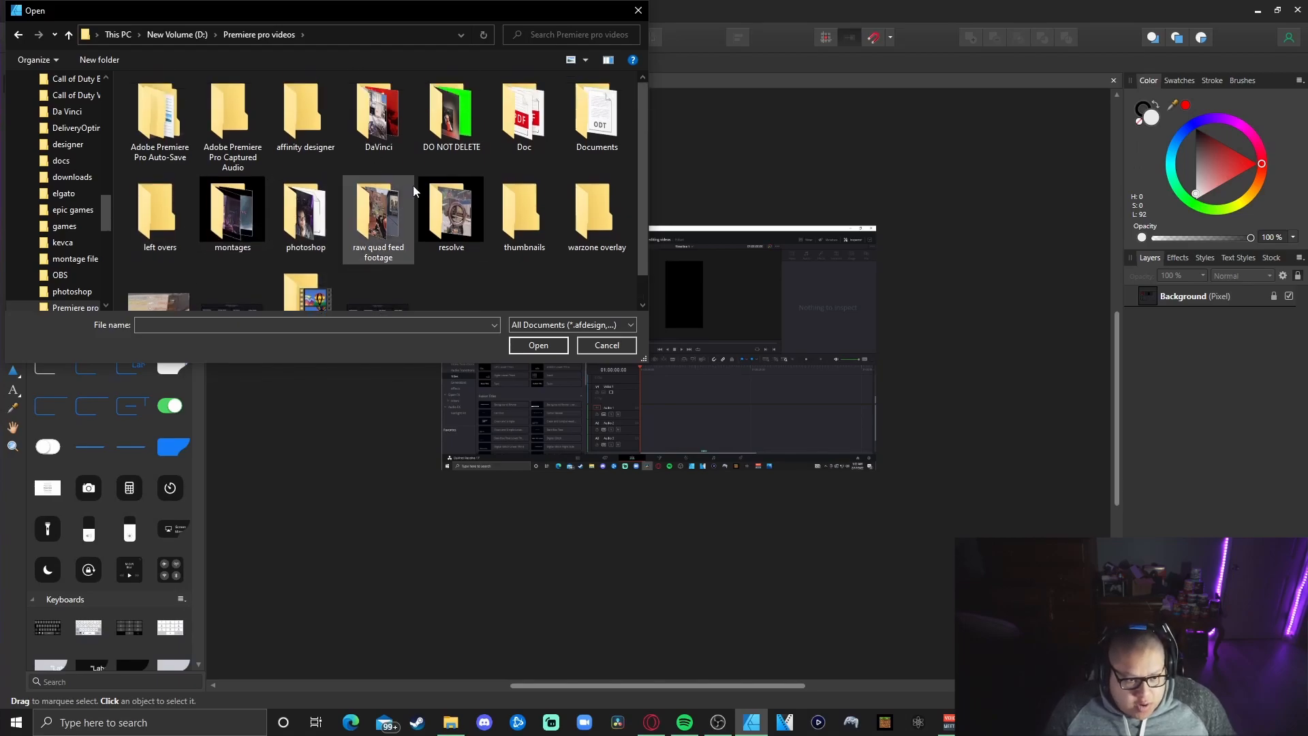
pyautogui.doubleClick(310, 206)
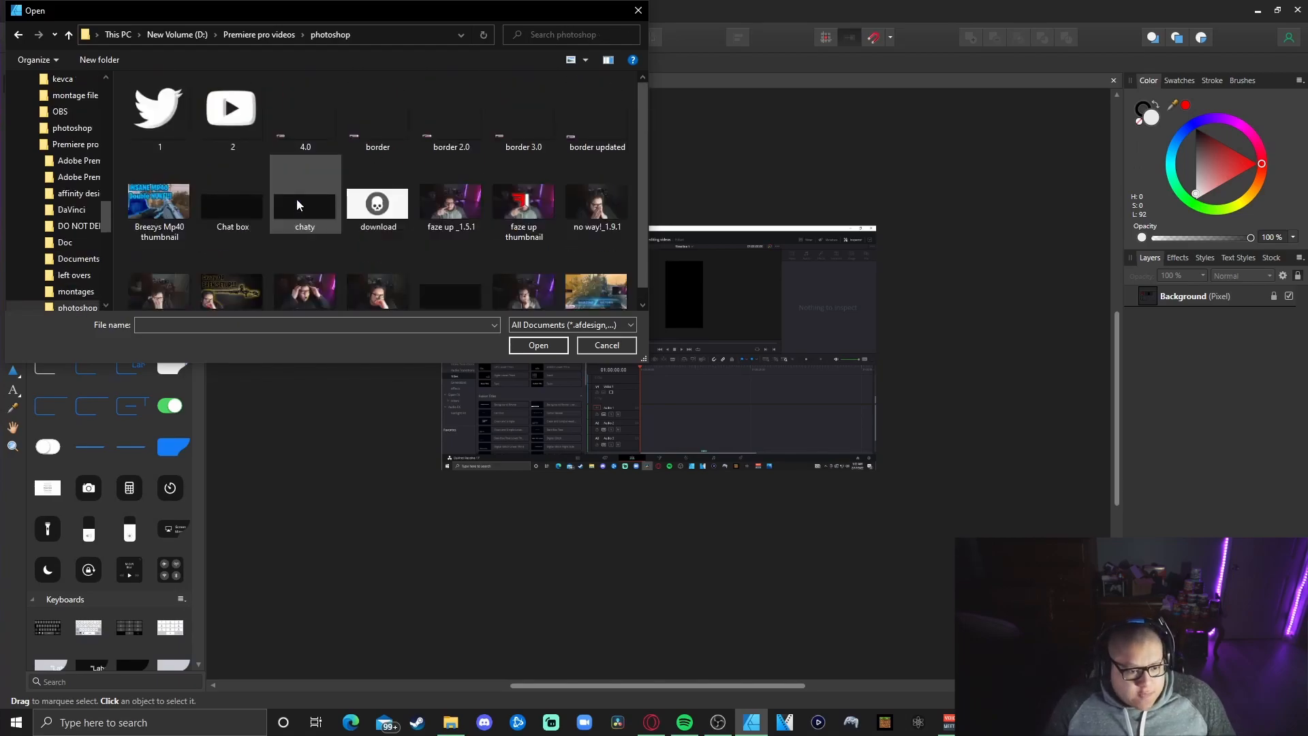
# - Open the picture Untitled_1.1.2 from the photoshop folder as its own document and bring it fully into view
pyautogui.scroll(-1, 403, 275)
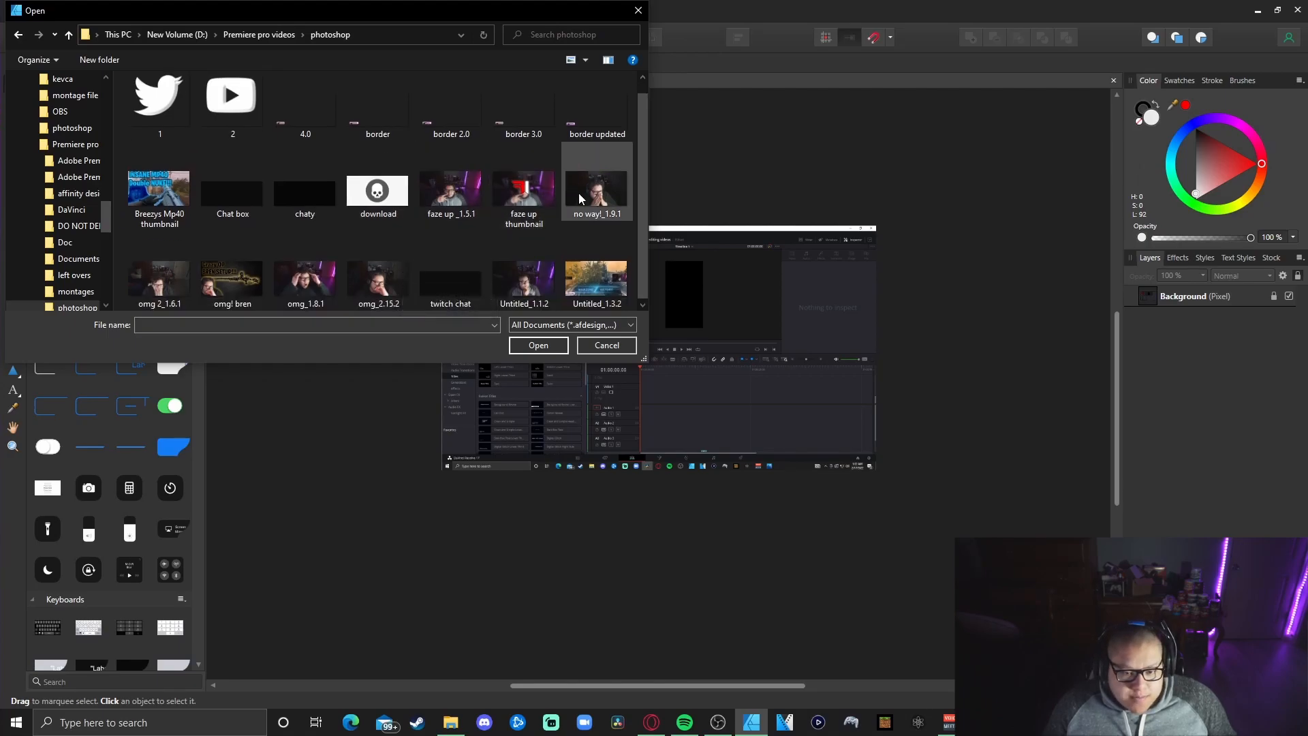
pyautogui.click(558, 343)
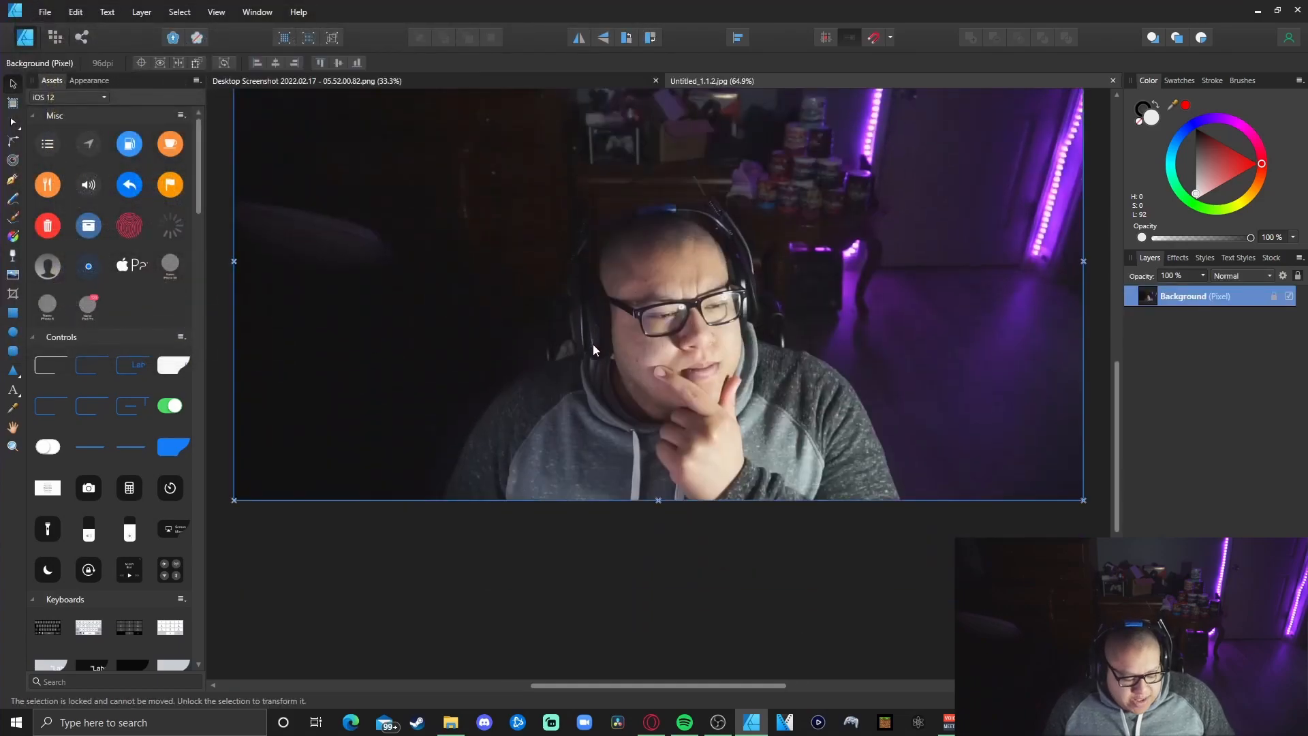
pyautogui.scroll(3, 593, 345)
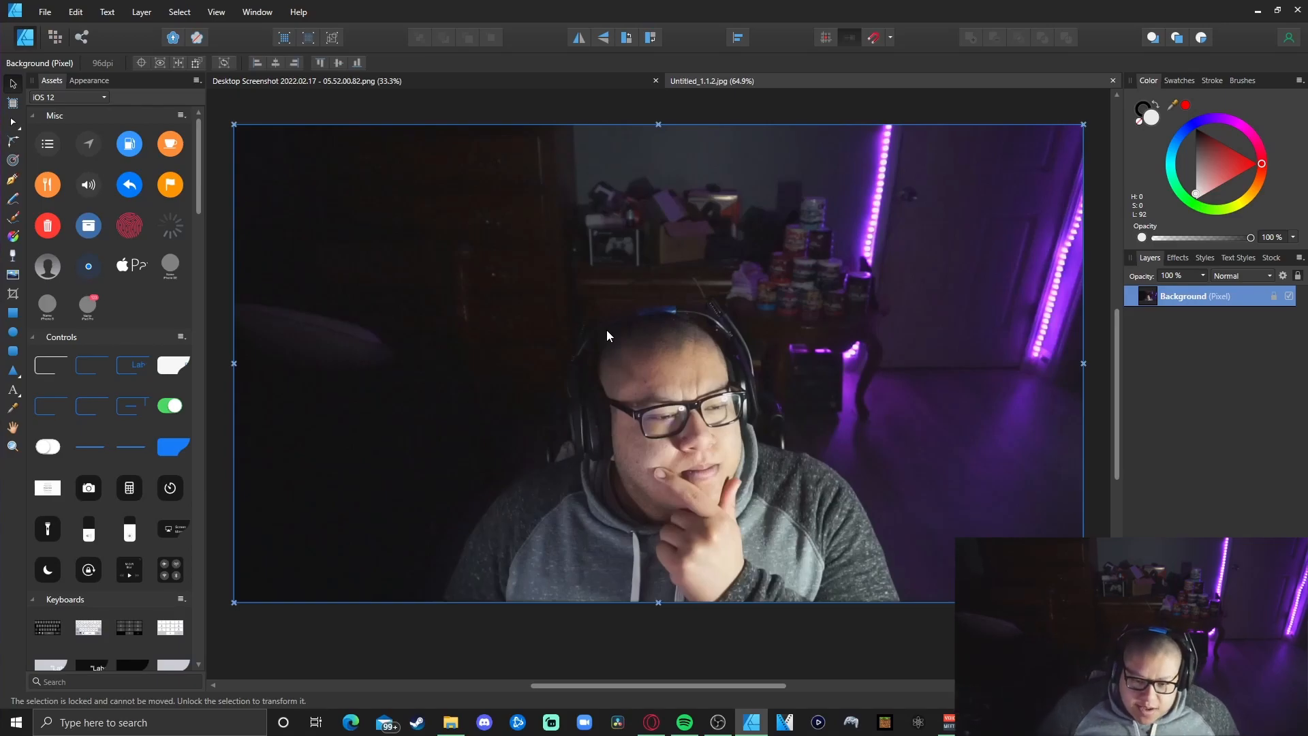
pyautogui.scroll(2, 663, 248)
pyautogui.scroll(-2, 662, 251)
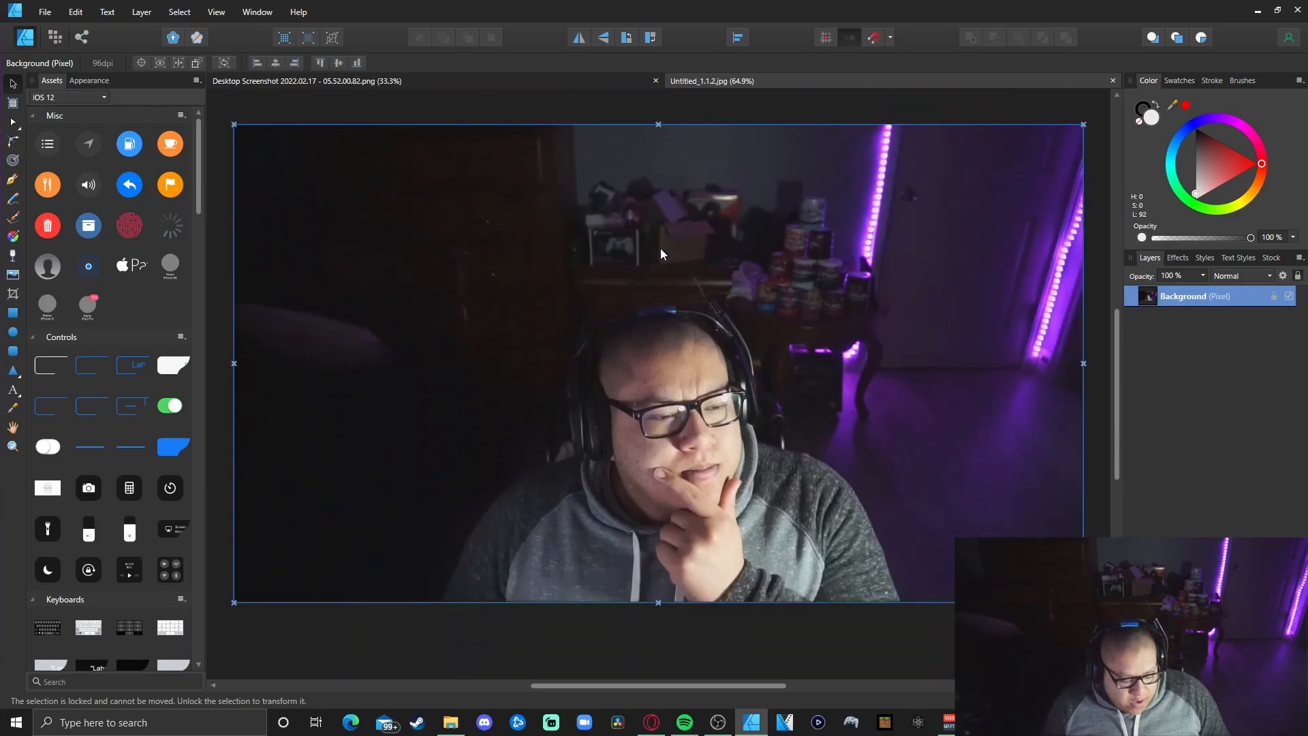
# - Examine the webcam photo at several zoom levels and compare it with the DaVinci Resolve screenshot document
pyautogui.scroll(-5, 658, 240)
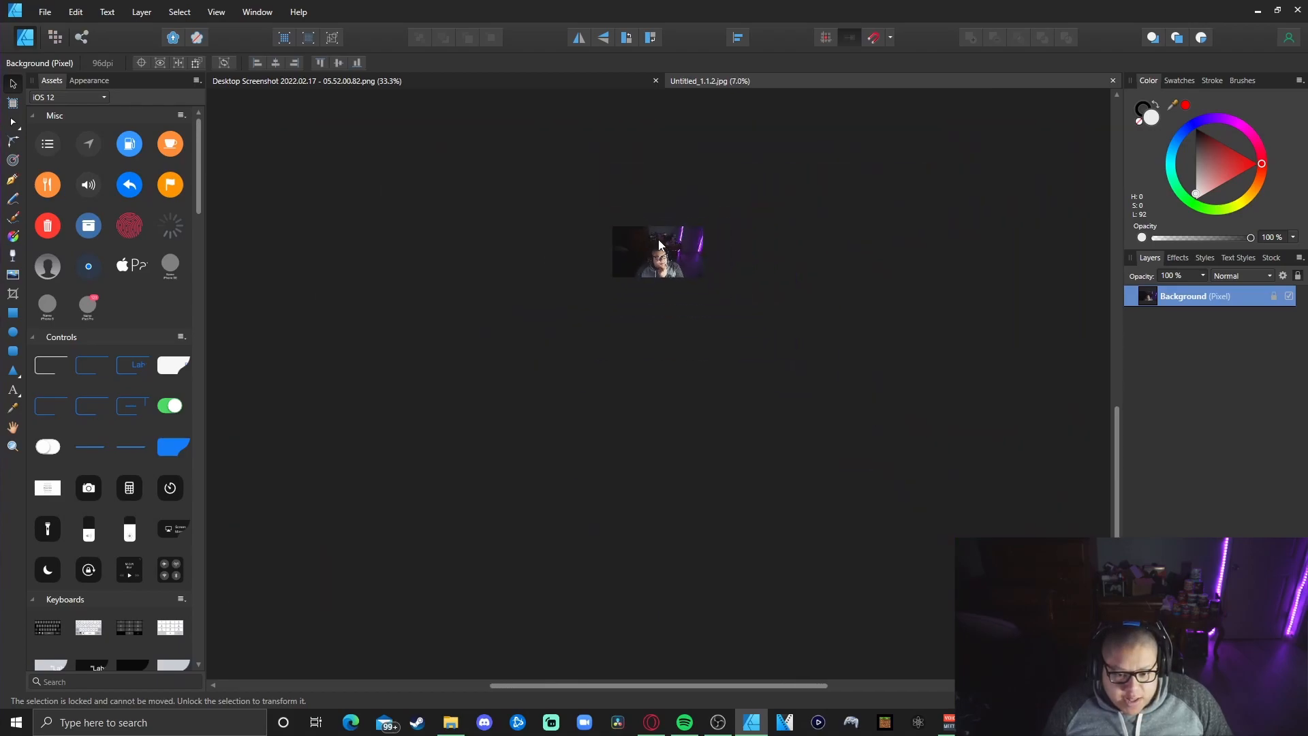
pyautogui.scroll(3, 658, 241)
pyautogui.scroll(2, 659, 241)
pyautogui.scroll(-3, 658, 241)
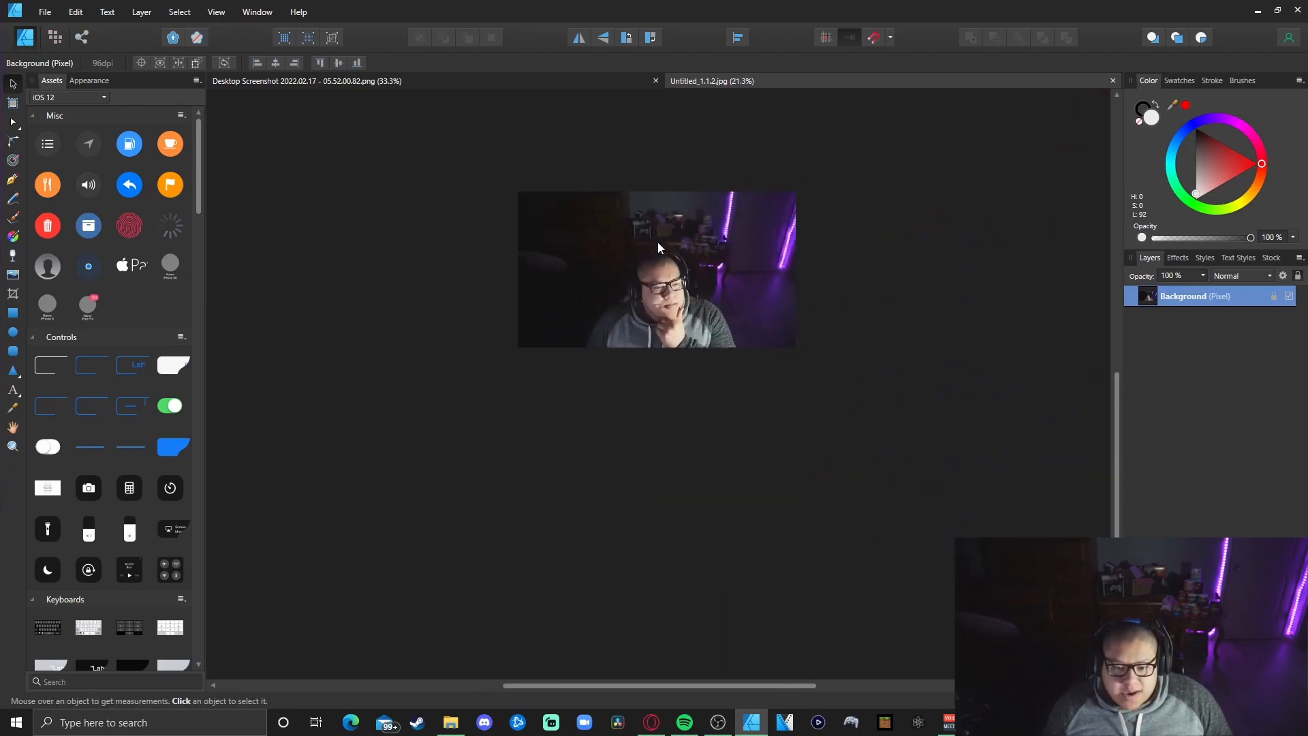
pyautogui.scroll(-2, 659, 235)
pyautogui.scroll(3, 665, 239)
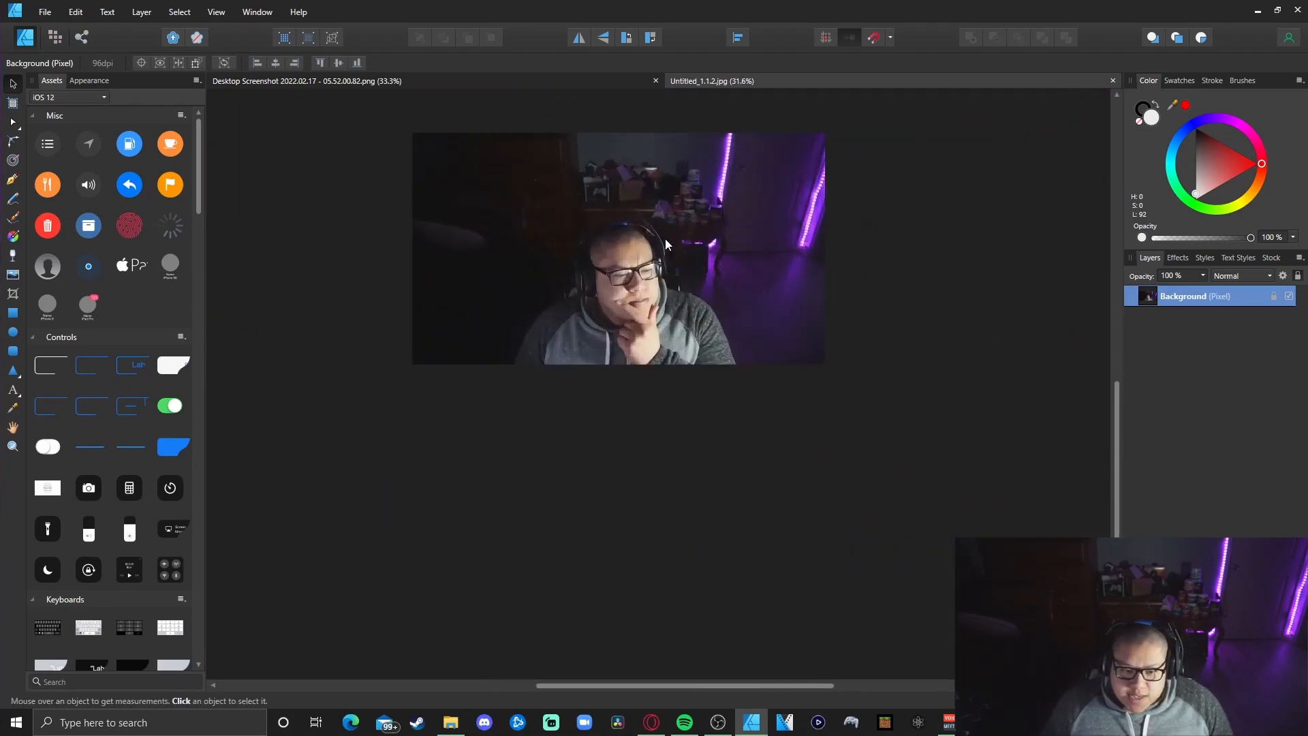
pyautogui.scroll(-1, 665, 239)
pyautogui.scroll(3, 665, 239)
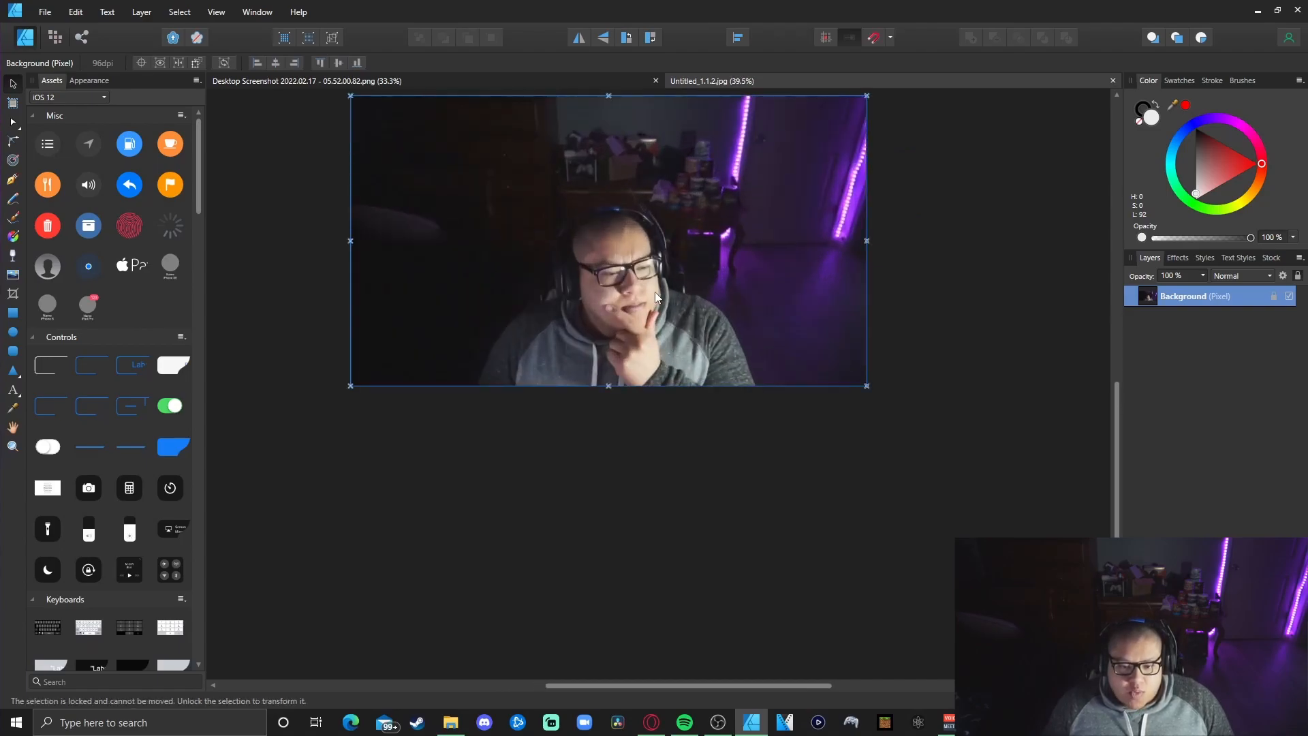
pyautogui.scroll(1, 653, 305)
pyautogui.scroll(-1, 619, 309)
pyautogui.click(619, 311)
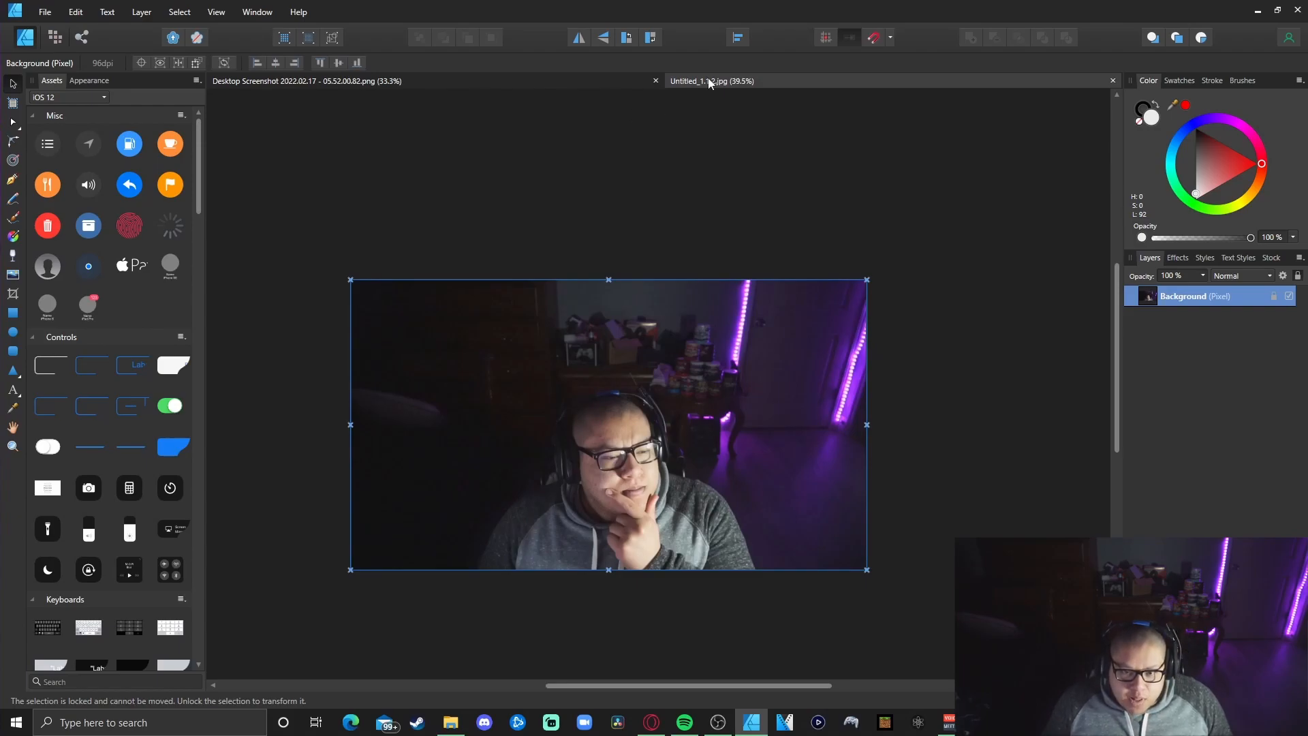
pyautogui.click(593, 80)
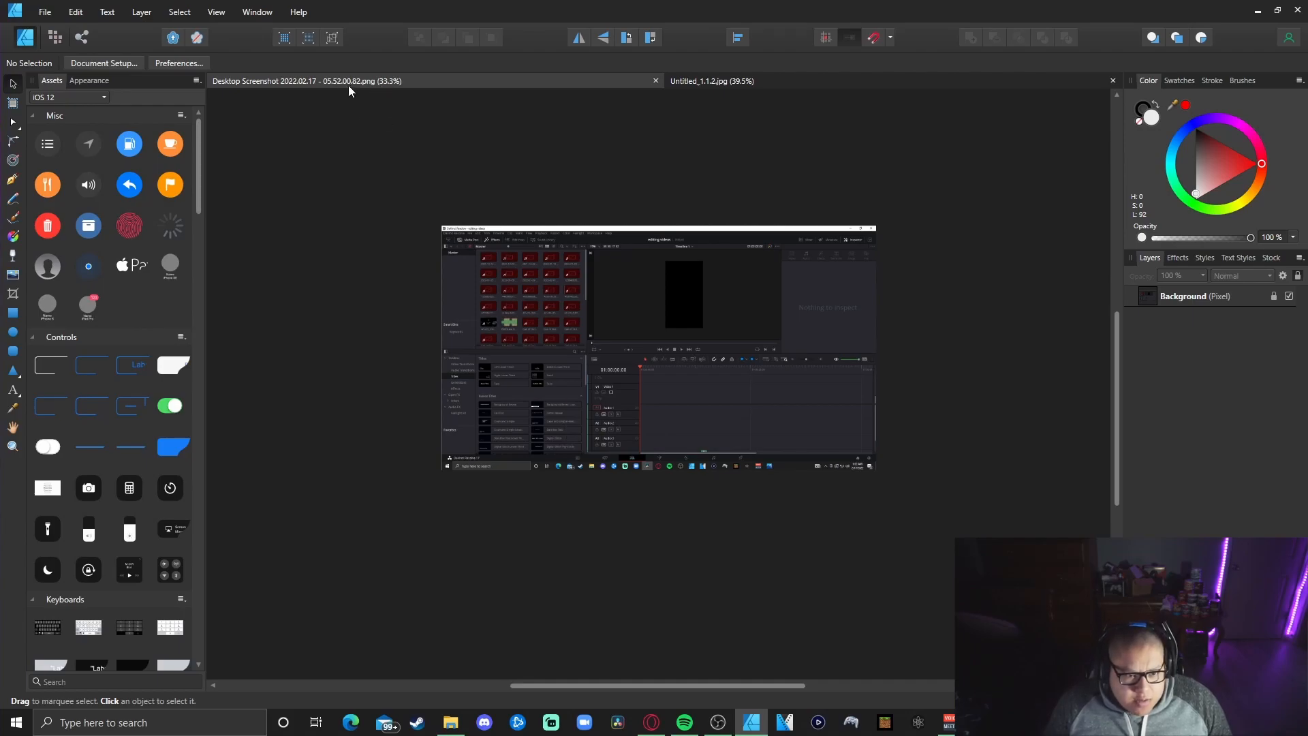
pyautogui.click(729, 77)
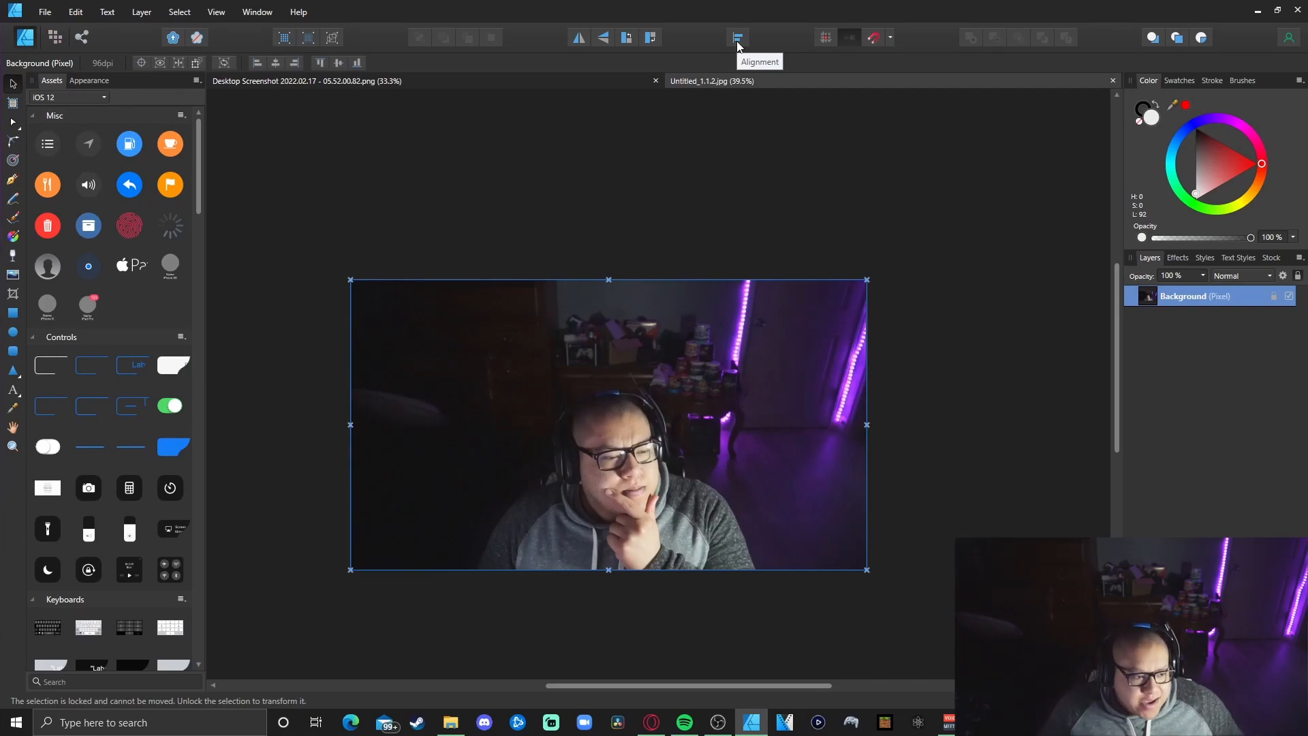
# - Switch to the Pixel Persona and make a trial Selection Brush mark 10 px wide on the man's hoodie sleeve
pyautogui.click(54, 39)
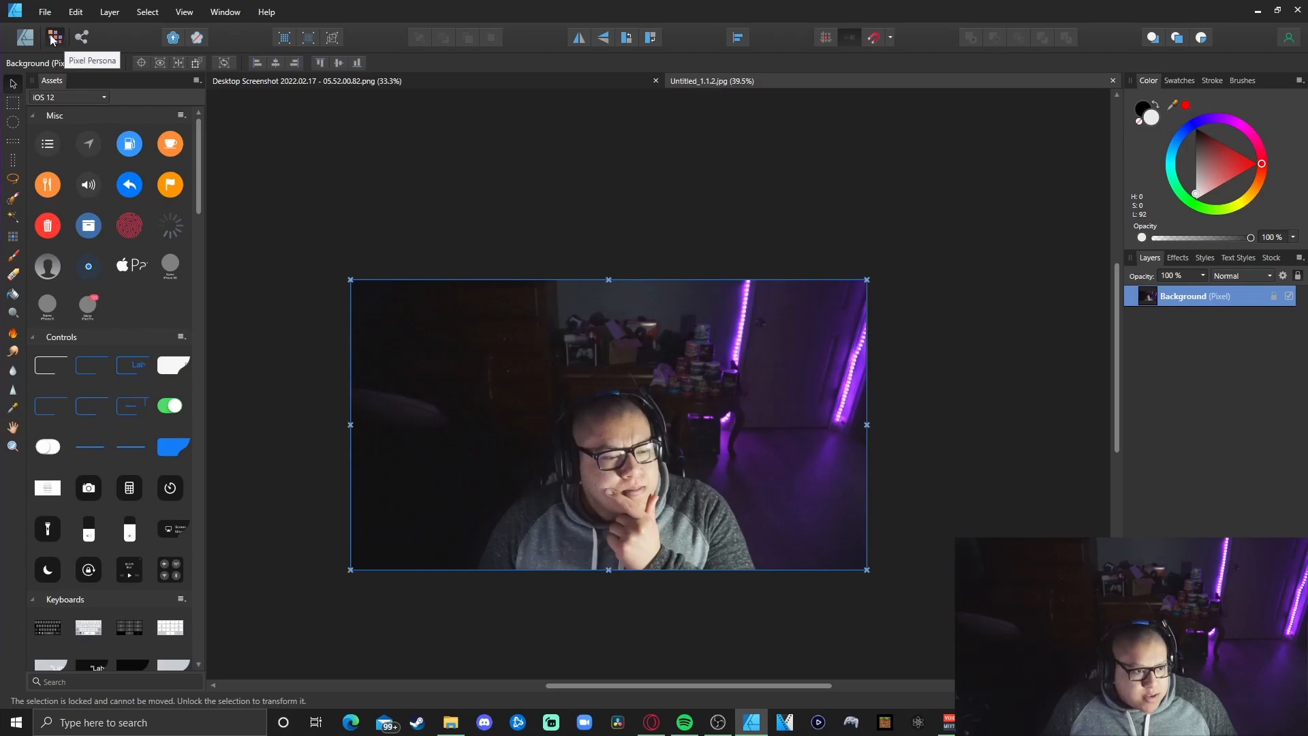
pyautogui.click(13, 199)
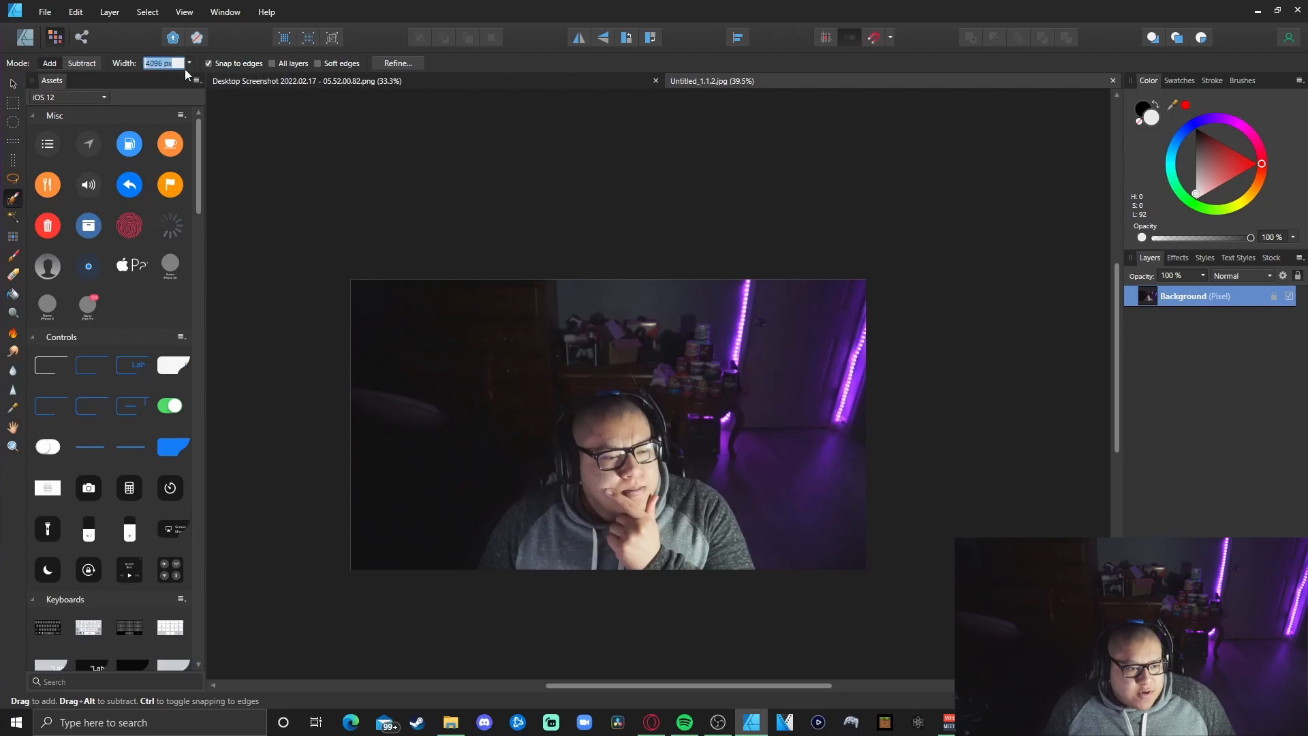
pyautogui.moveTo(186, 64); pyautogui.dragTo(140, 82)
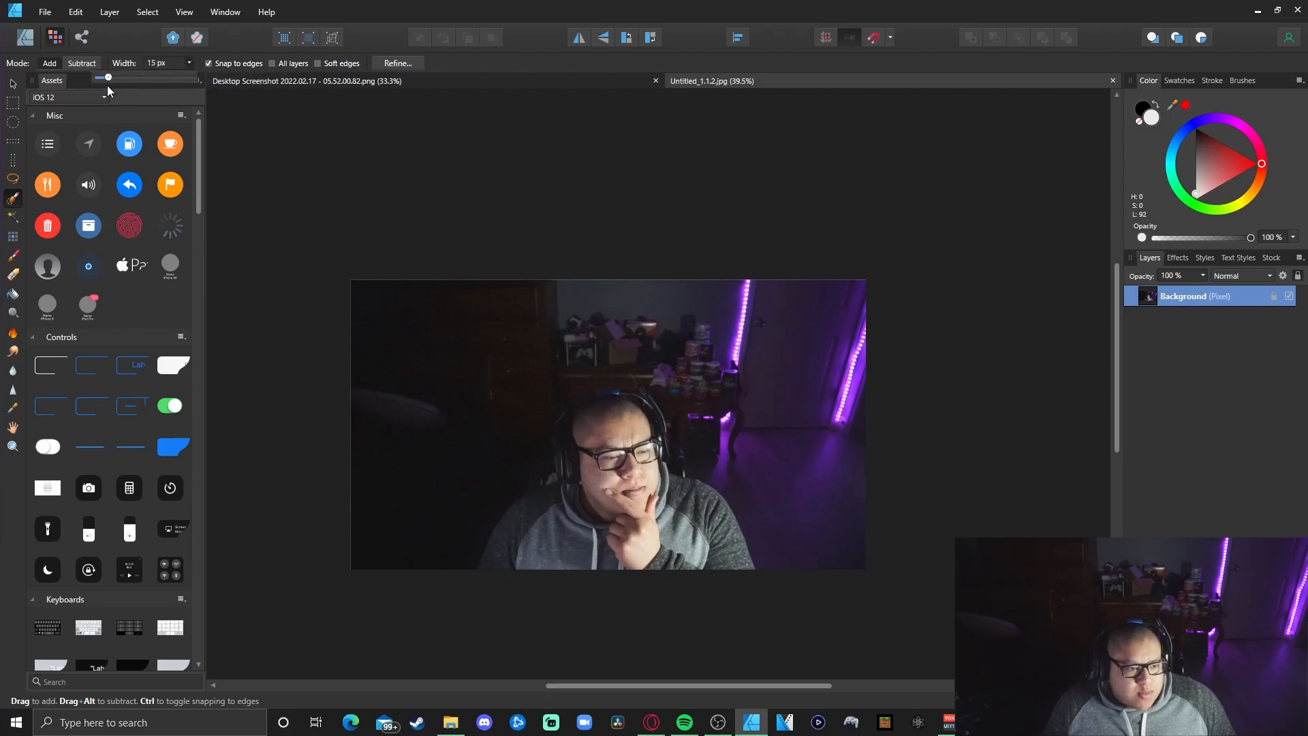
pyautogui.click(510, 507)
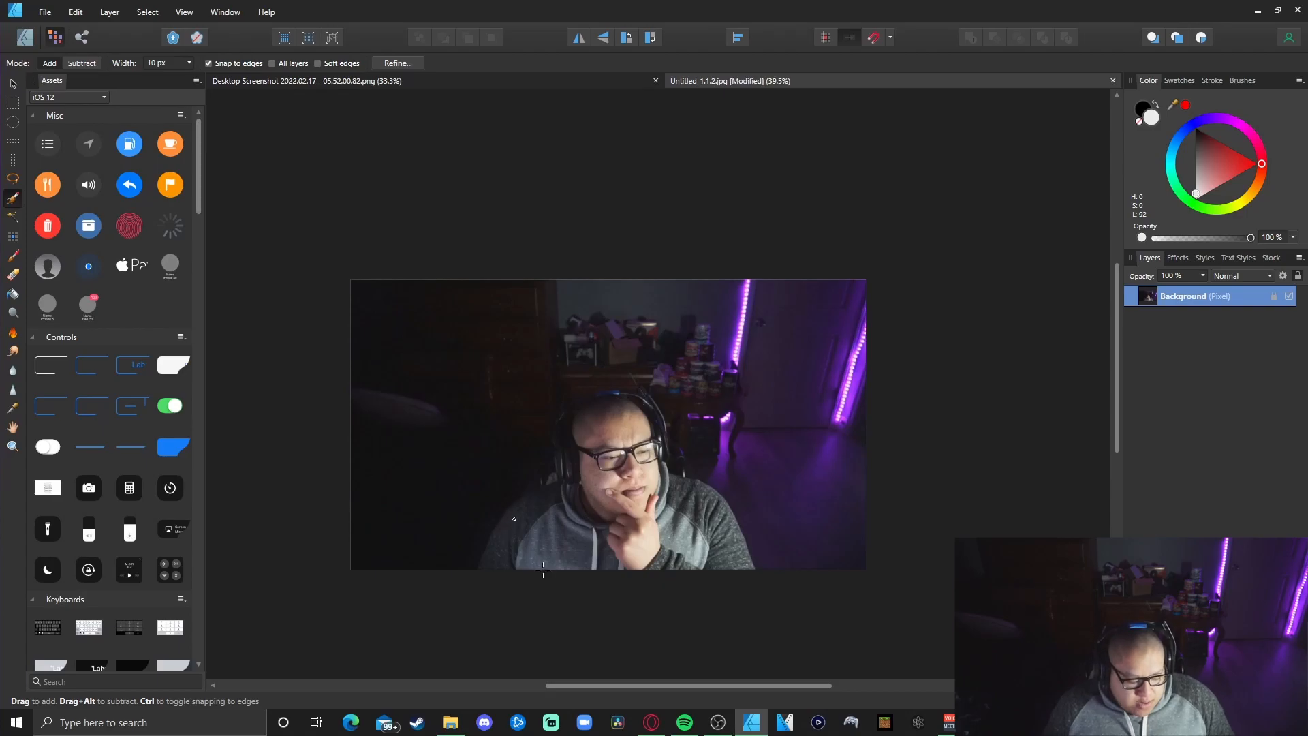
# - Select the man's whole outline, including hoodie, head and headphones, using the Selection Brush at a width of 30 px
pyautogui.click(178, 66)
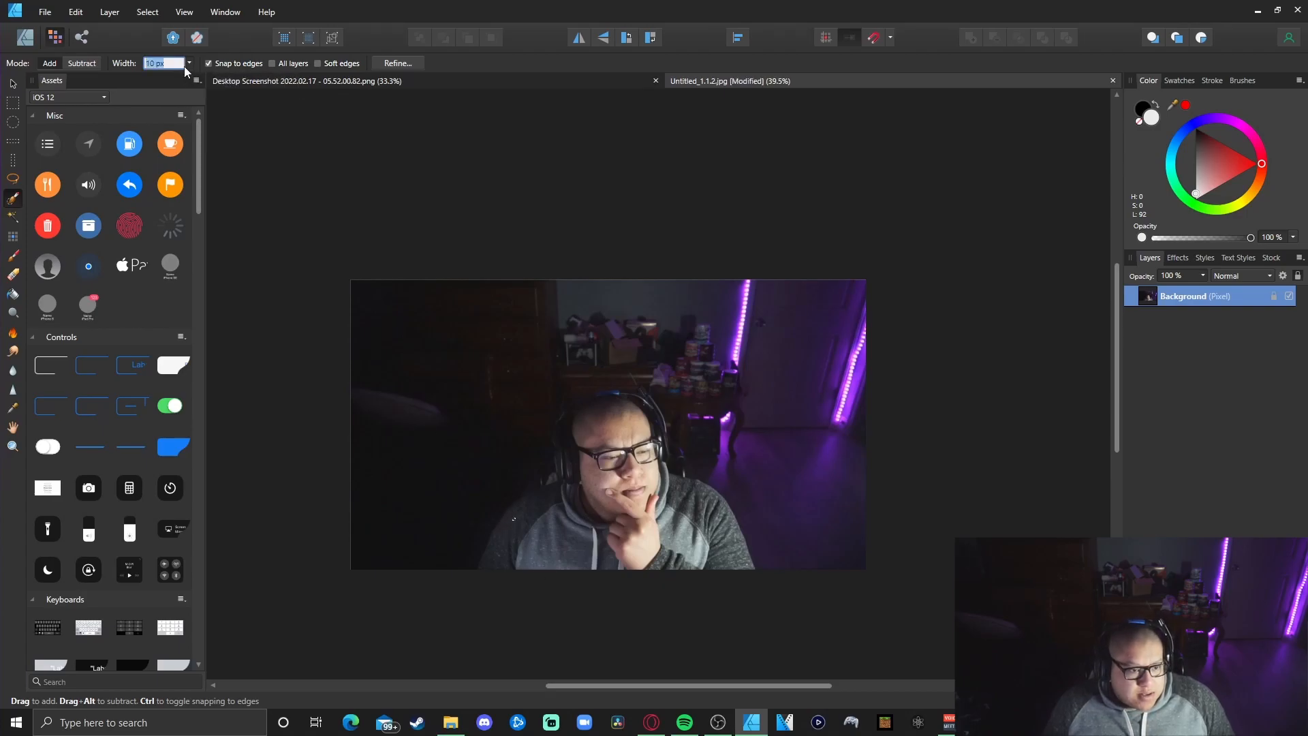
pyautogui.click(189, 62)
pyautogui.moveTo(190, 80); pyautogui.dragTo(210, 79)
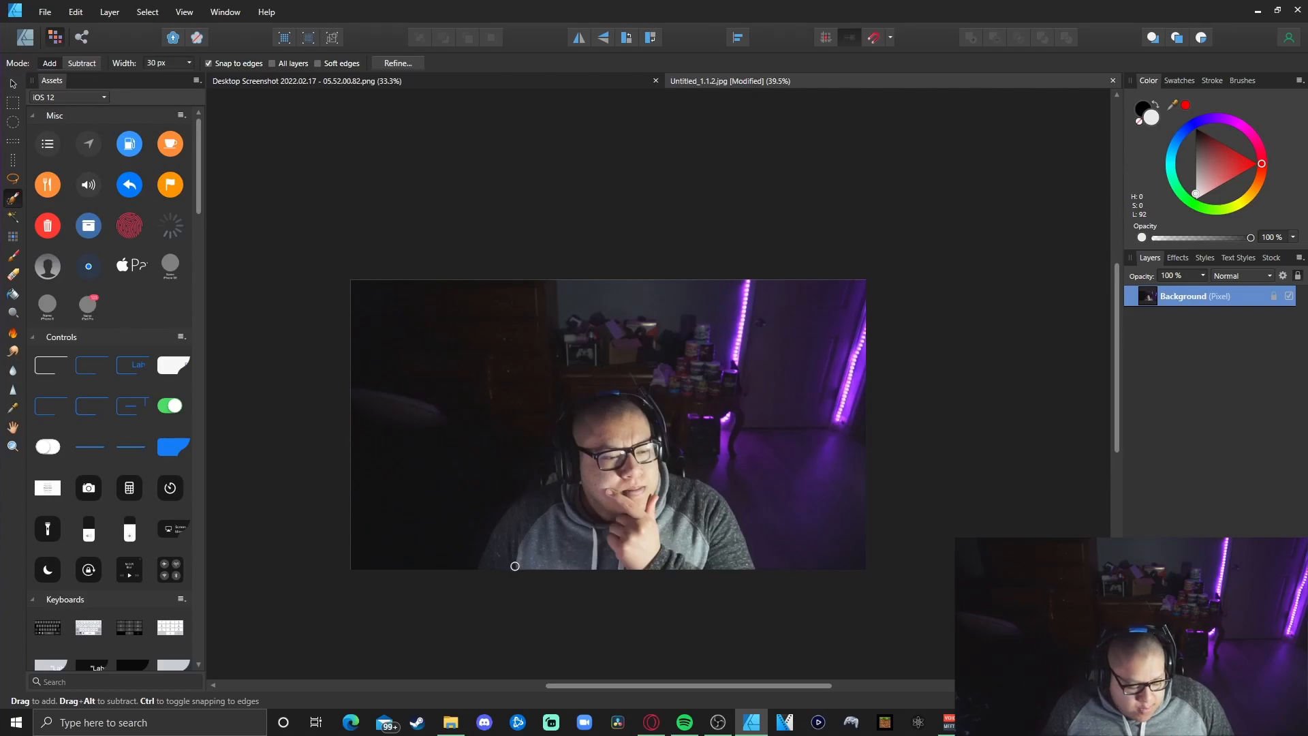
pyautogui.scroll(5, 517, 567)
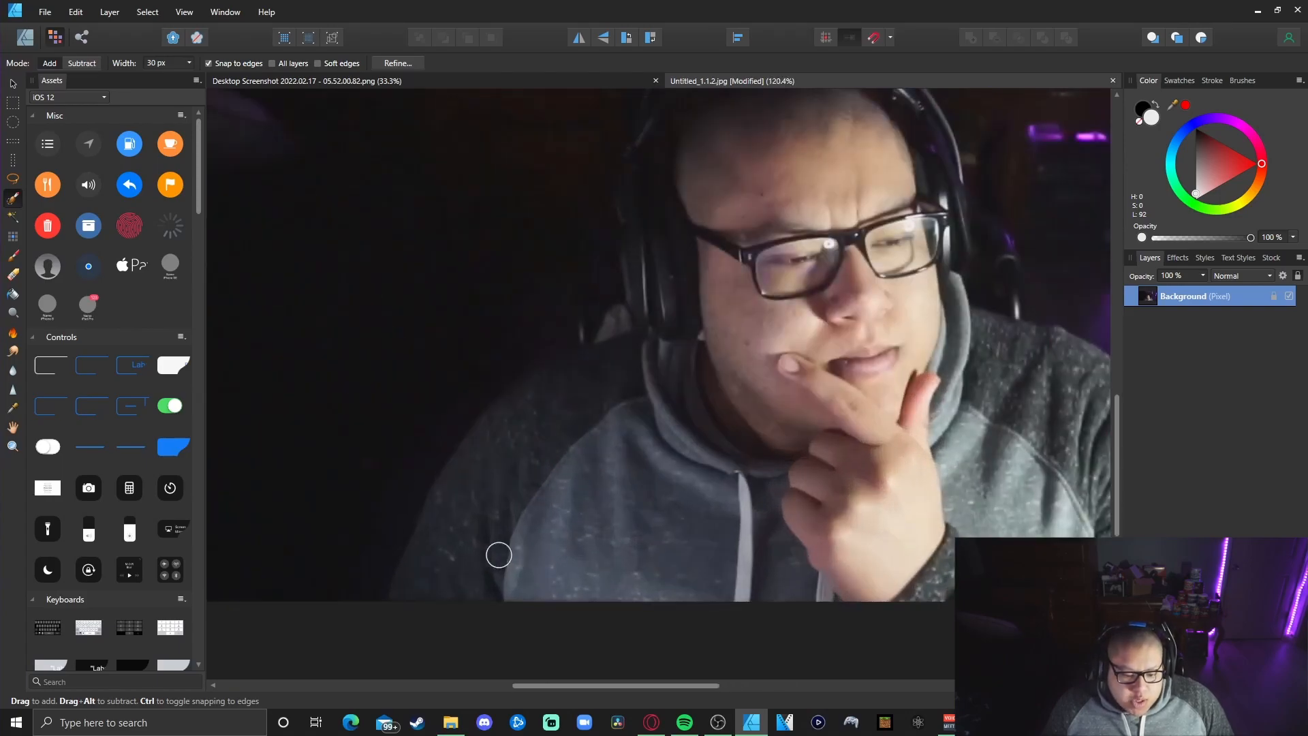
pyautogui.moveTo(444, 585)
pyautogui.mouseDown()
pyautogui.moveTo(430, 552)
pyautogui.moveTo(455, 479)
pyautogui.moveTo(519, 411)
pyautogui.moveTo(613, 357)
pyautogui.moveTo(517, 401)
pyautogui.moveTo(472, 505)
pyautogui.moveTo(411, 582)
pyautogui.moveTo(426, 593)
pyautogui.moveTo(927, 587)
pyautogui.moveTo(918, 545)
pyautogui.moveTo(762, 485)
pyautogui.moveTo(710, 383)
pyautogui.moveTo(770, 409)
pyautogui.moveTo(838, 247)
pyautogui.moveTo(808, 292)
pyautogui.mouseUp()
pyautogui.scroll(5, 830, 418)
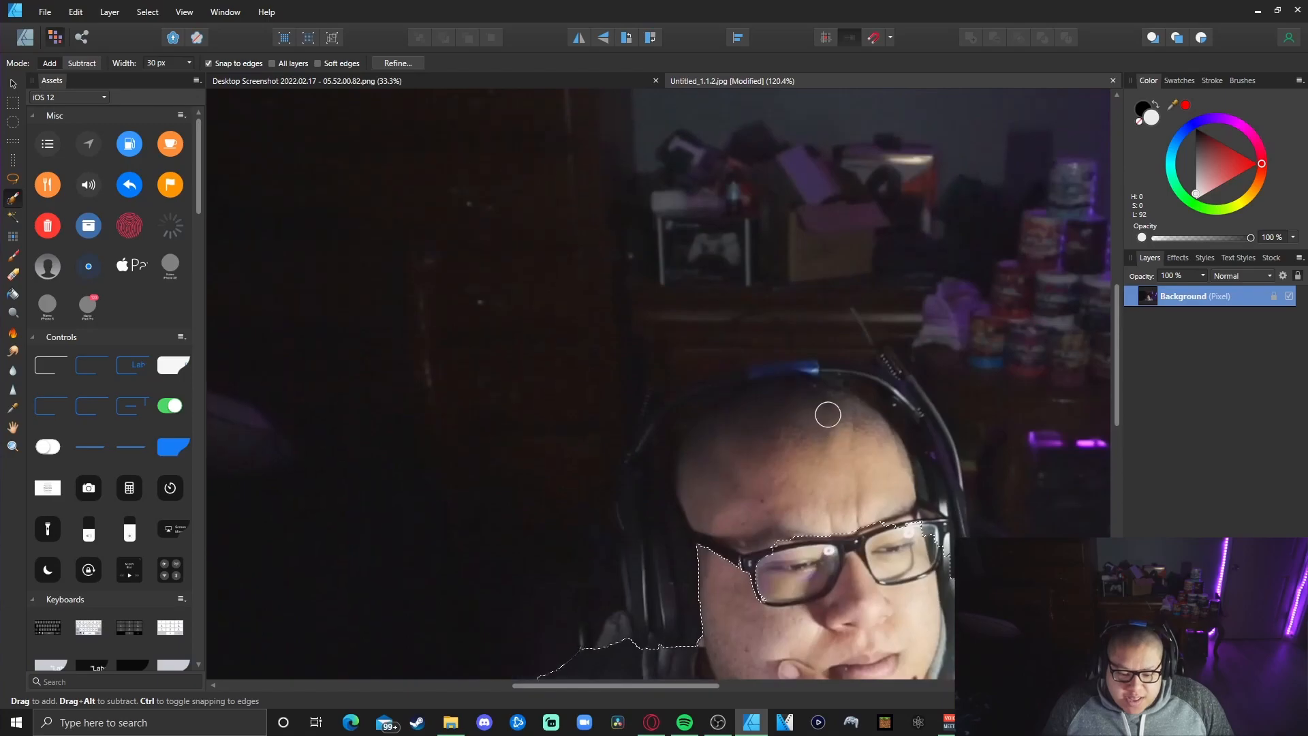
pyautogui.moveTo(644, 643)
pyautogui.mouseDown()
pyautogui.moveTo(619, 627)
pyautogui.moveTo(648, 593)
pyautogui.moveTo(634, 493)
pyautogui.moveTo(689, 403)
pyautogui.moveTo(791, 366)
pyautogui.moveTo(847, 368)
pyautogui.moveTo(922, 421)
pyautogui.moveTo(946, 502)
pyautogui.moveTo(832, 443)
pyautogui.moveTo(721, 438)
pyautogui.moveTo(779, 515)
pyautogui.mouseUp()
pyautogui.scroll(-5, 779, 515)
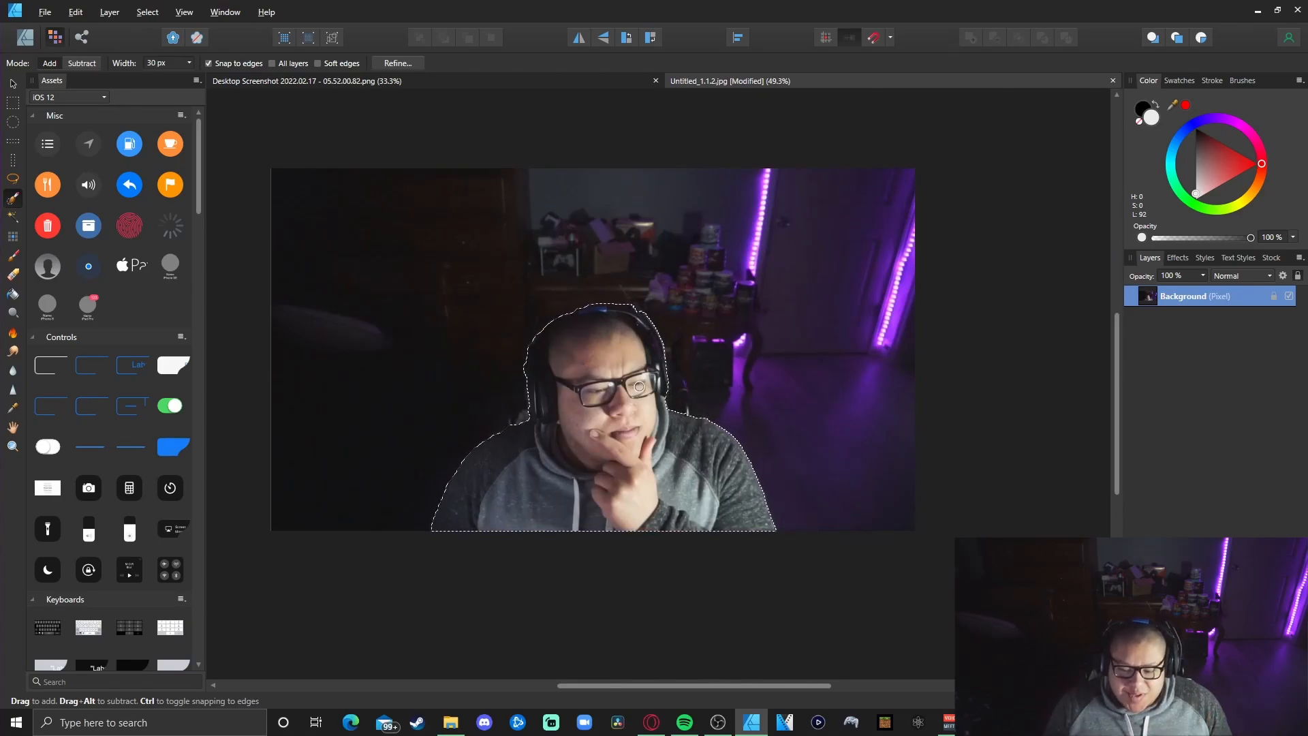
# - Rasterize the locked Background layer of the webcam photo while keeping the man's outline selected
pyautogui.rightClick(1221, 299)
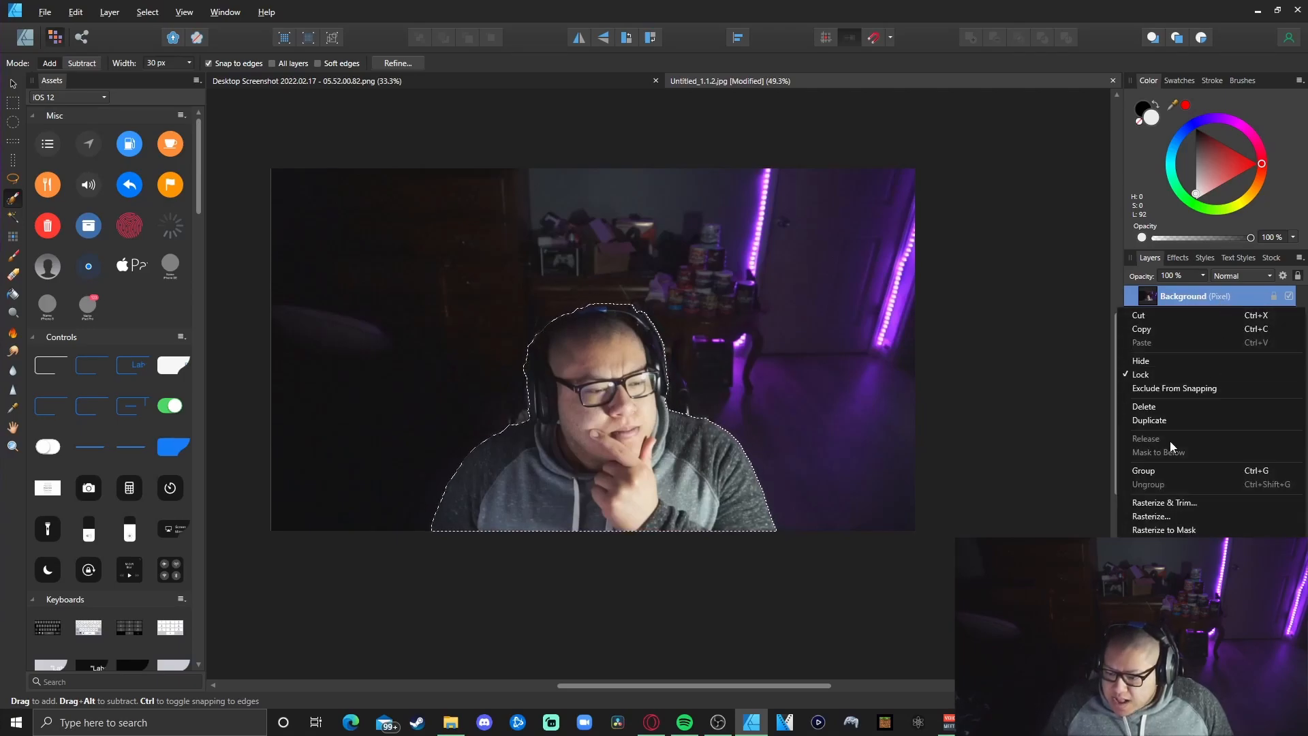
pyautogui.click(1160, 521)
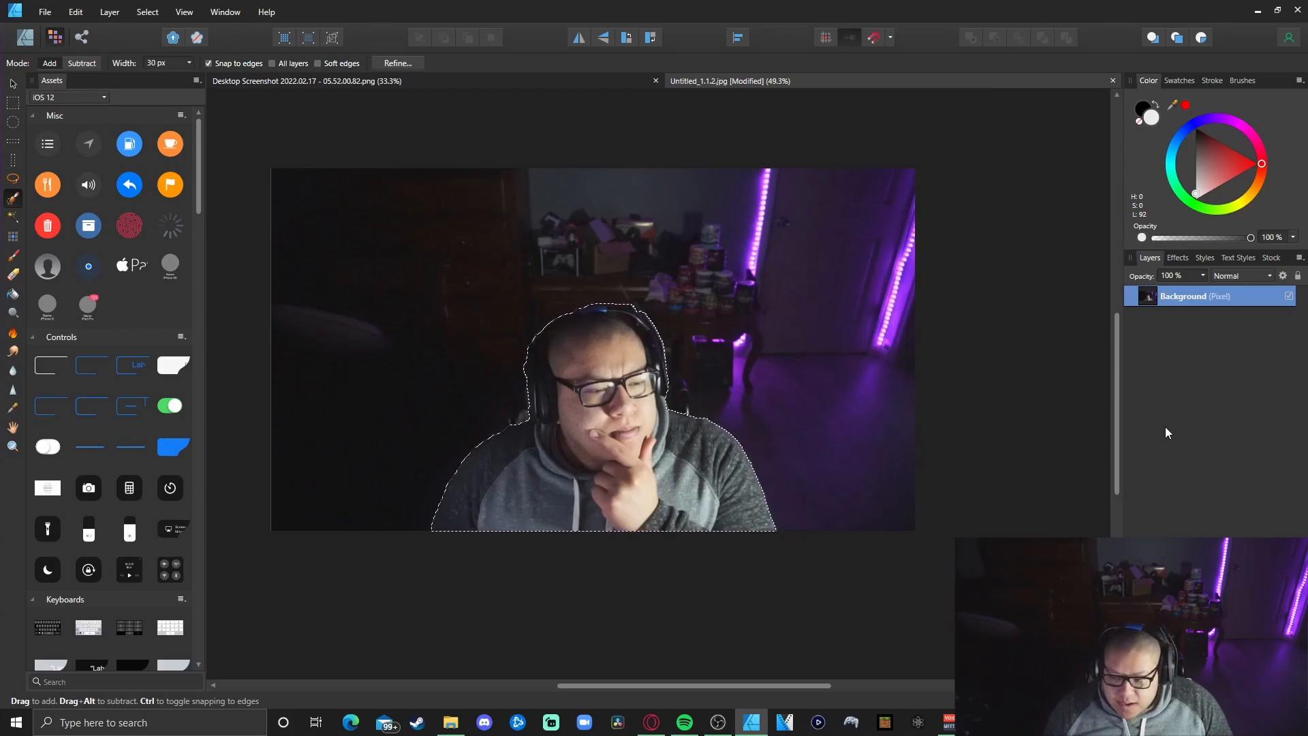
# - Duplicate the selected man onto a new layer, hide the original Background layer and keep the cutout layer selected
pyautogui.hotkey('ctrl', 'j')
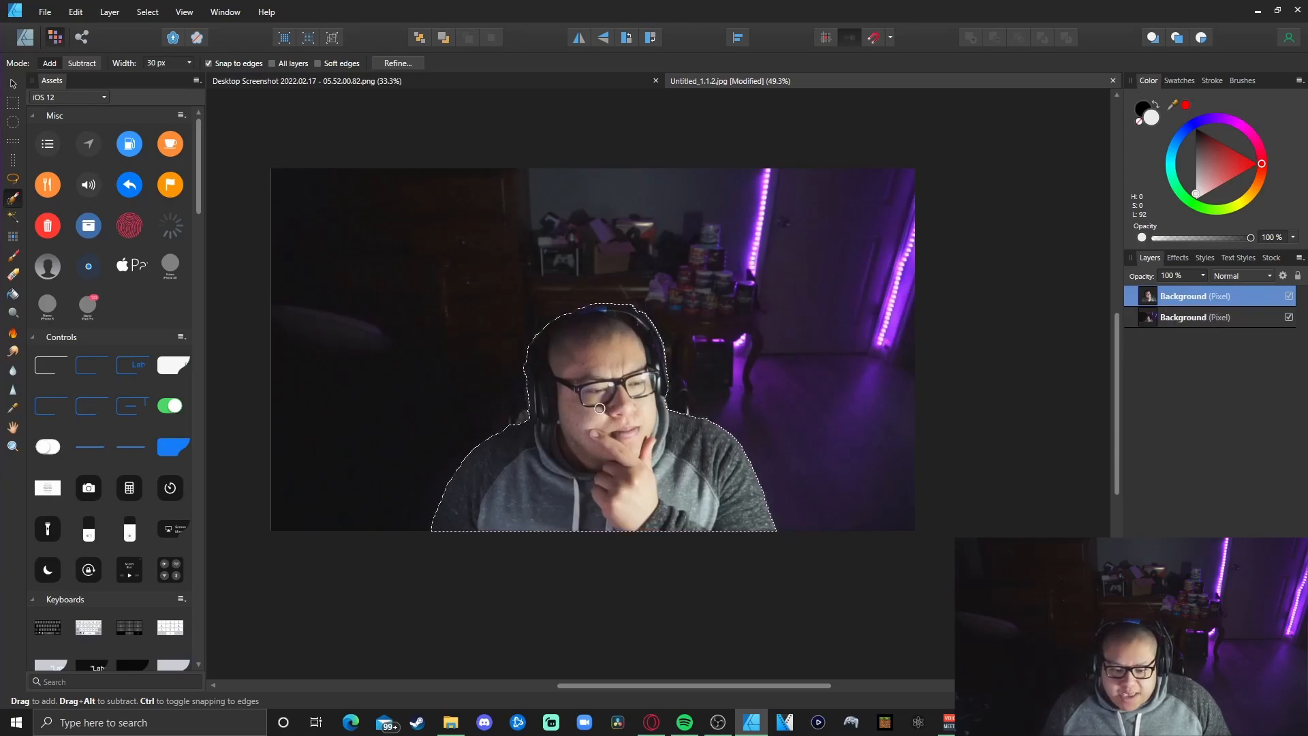
pyautogui.click(1289, 318)
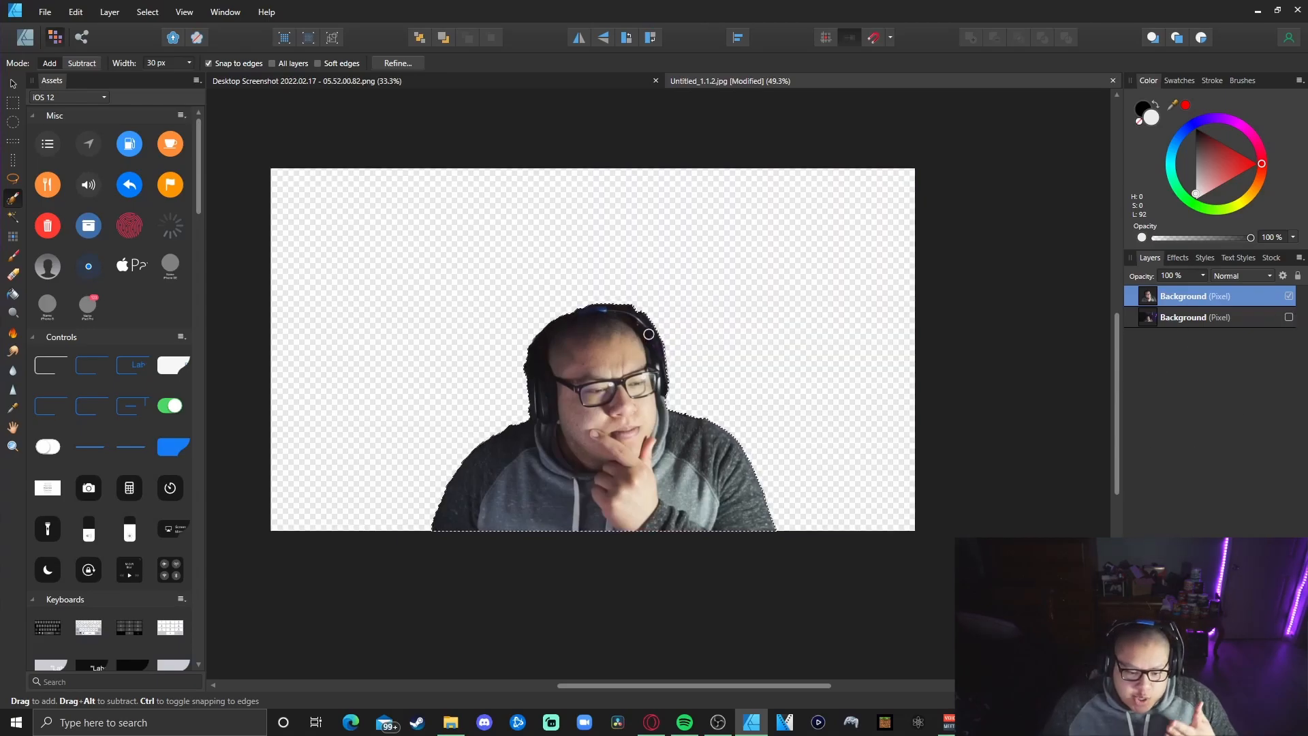
pyautogui.doubleClick(1225, 291)
pyautogui.click(1230, 341)
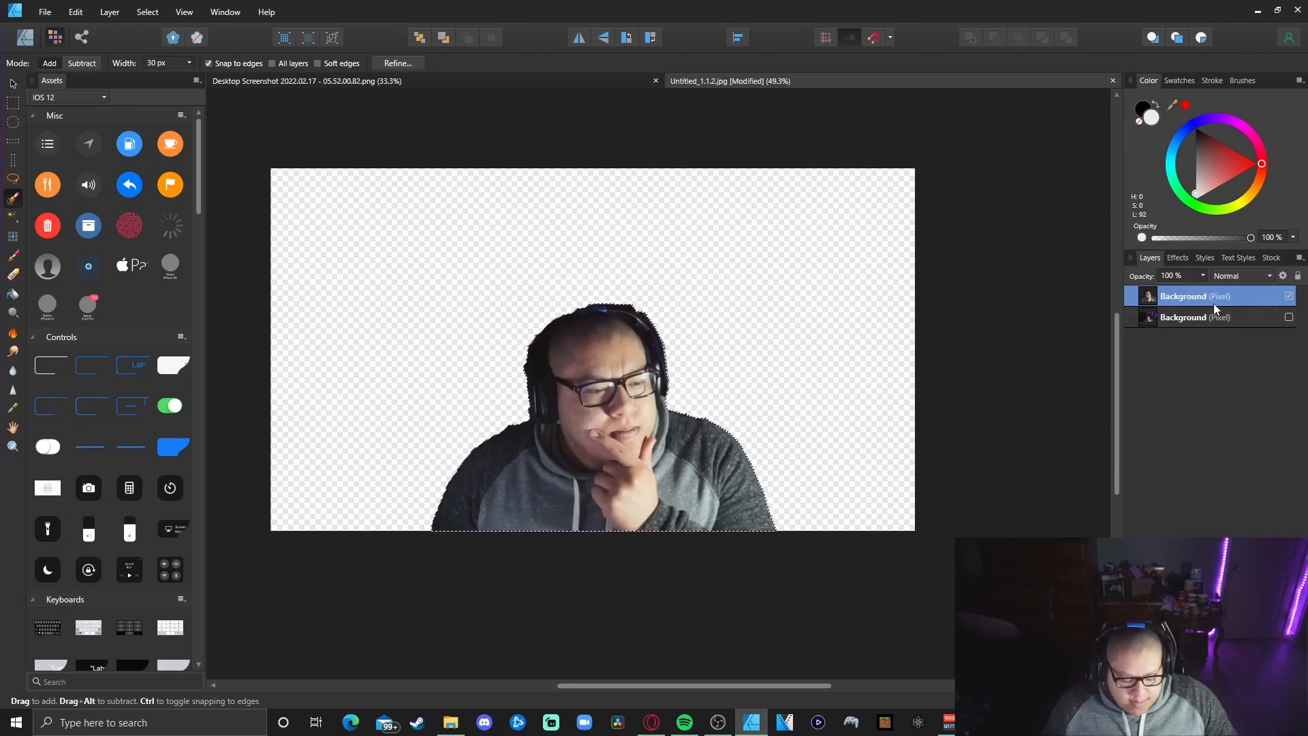
# - Paste the man cutout into the DaVinci Resolve screenshot document, enlarge it slightly and place it in the page's lower-left corner
pyautogui.click(435, 81)
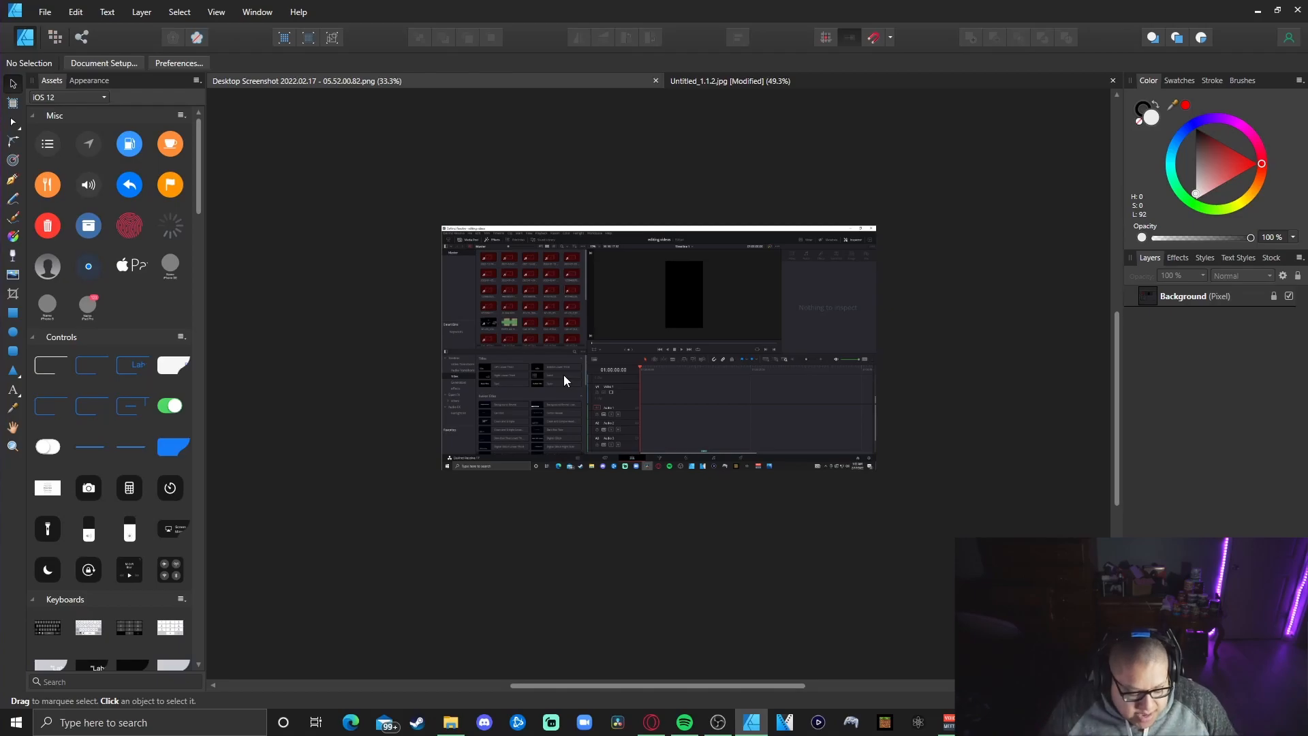
pyautogui.hotkey('ctrl', 'v')
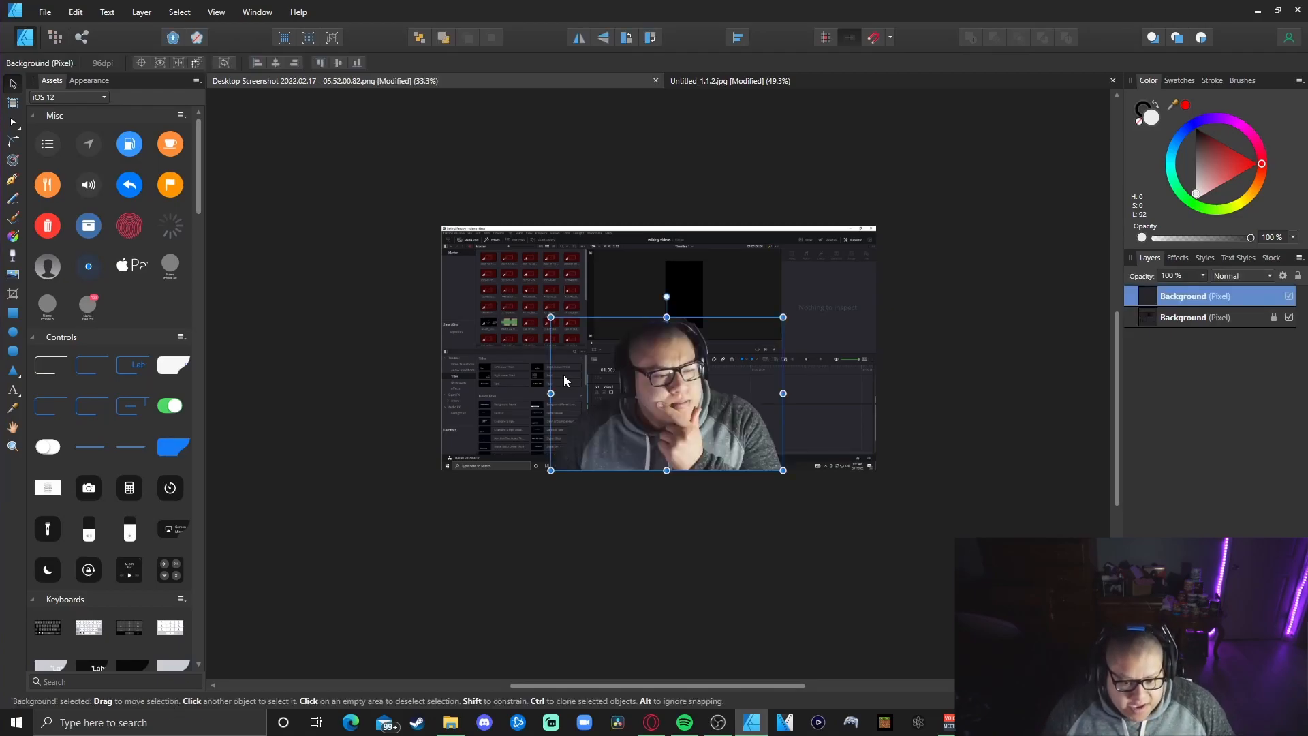
pyautogui.moveTo(636, 356); pyautogui.dragTo(502, 360)
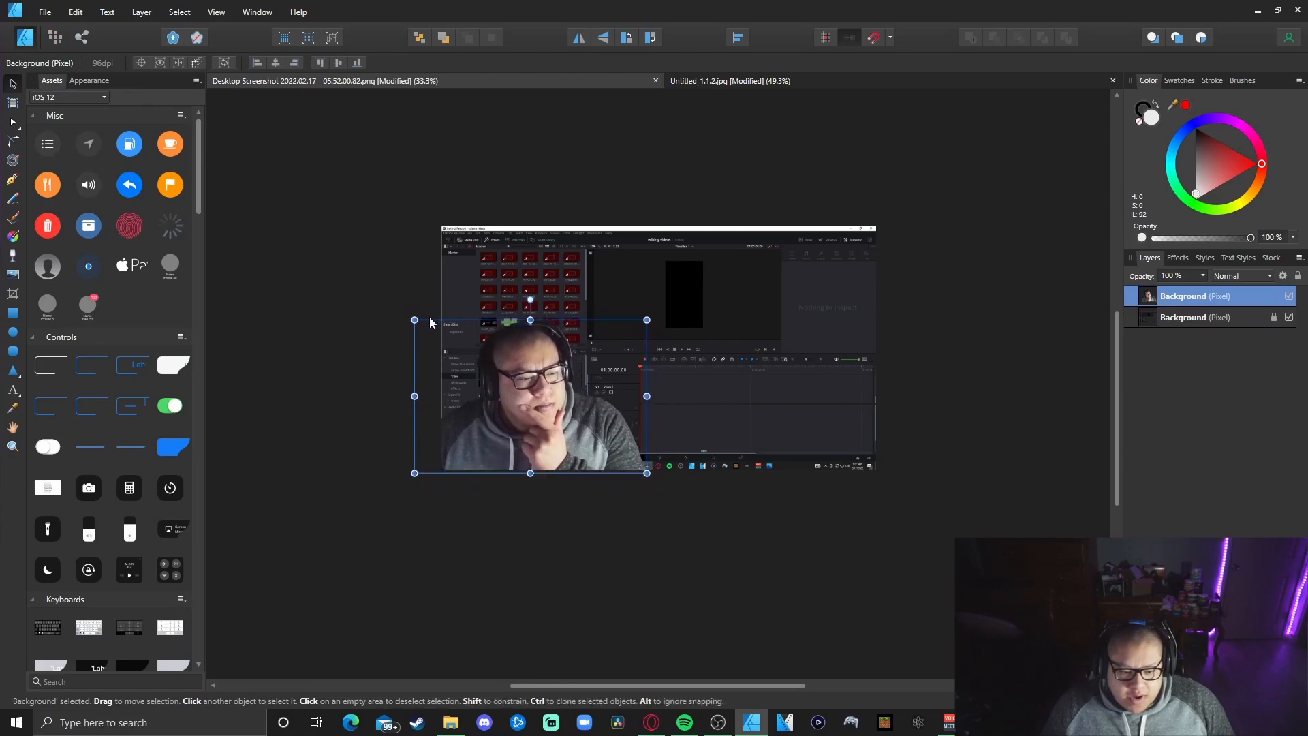
pyautogui.moveTo(412, 317); pyautogui.dragTo(401, 309)
pyautogui.moveTo(457, 345); pyautogui.dragTo(467, 347)
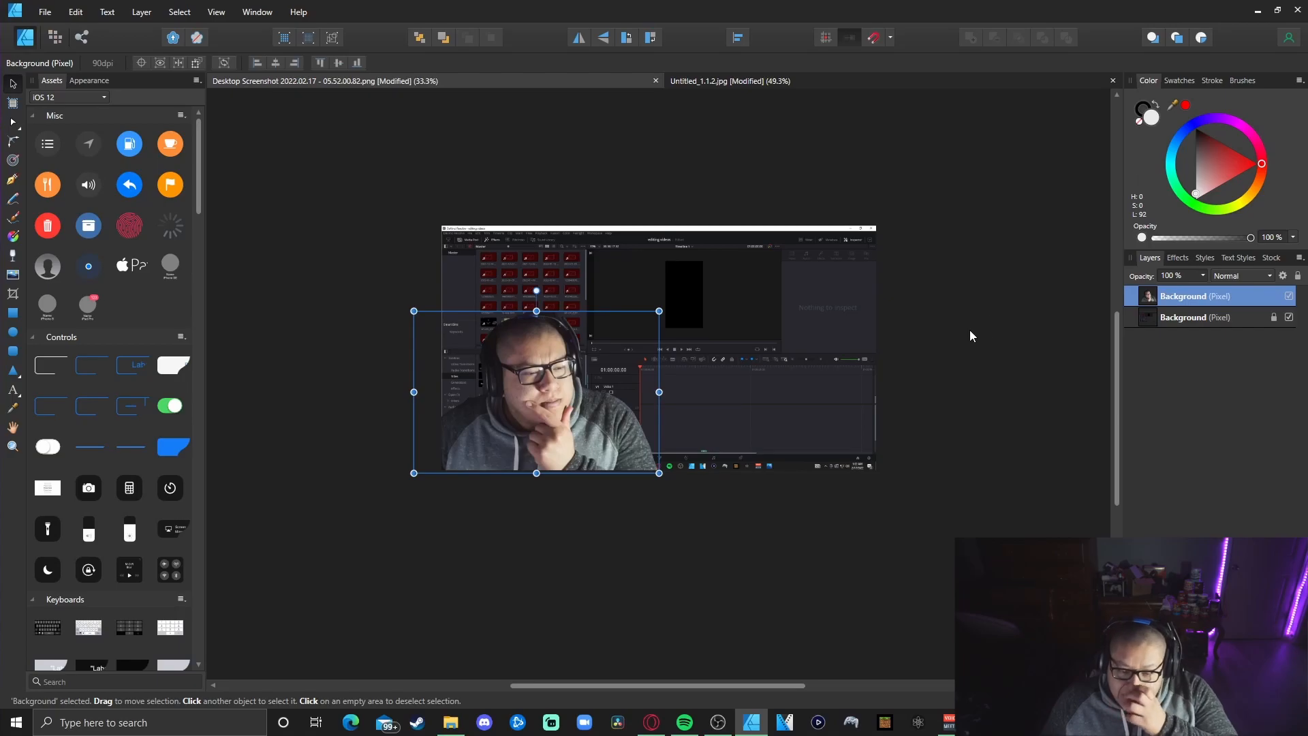
pyautogui.click(701, 525)
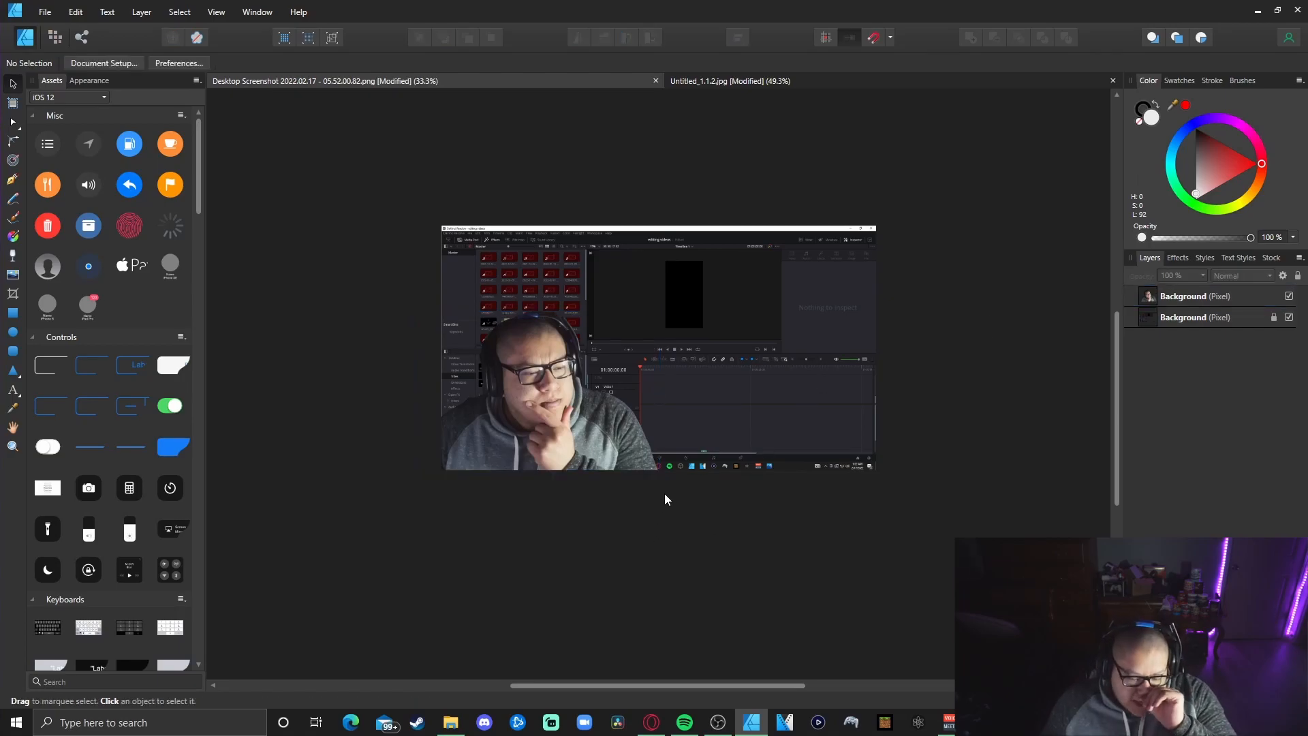
# - Unlock the DaVinci Resolve screenshot layer and enlarge it slightly past the page's upper-right corner
pyautogui.click(676, 330)
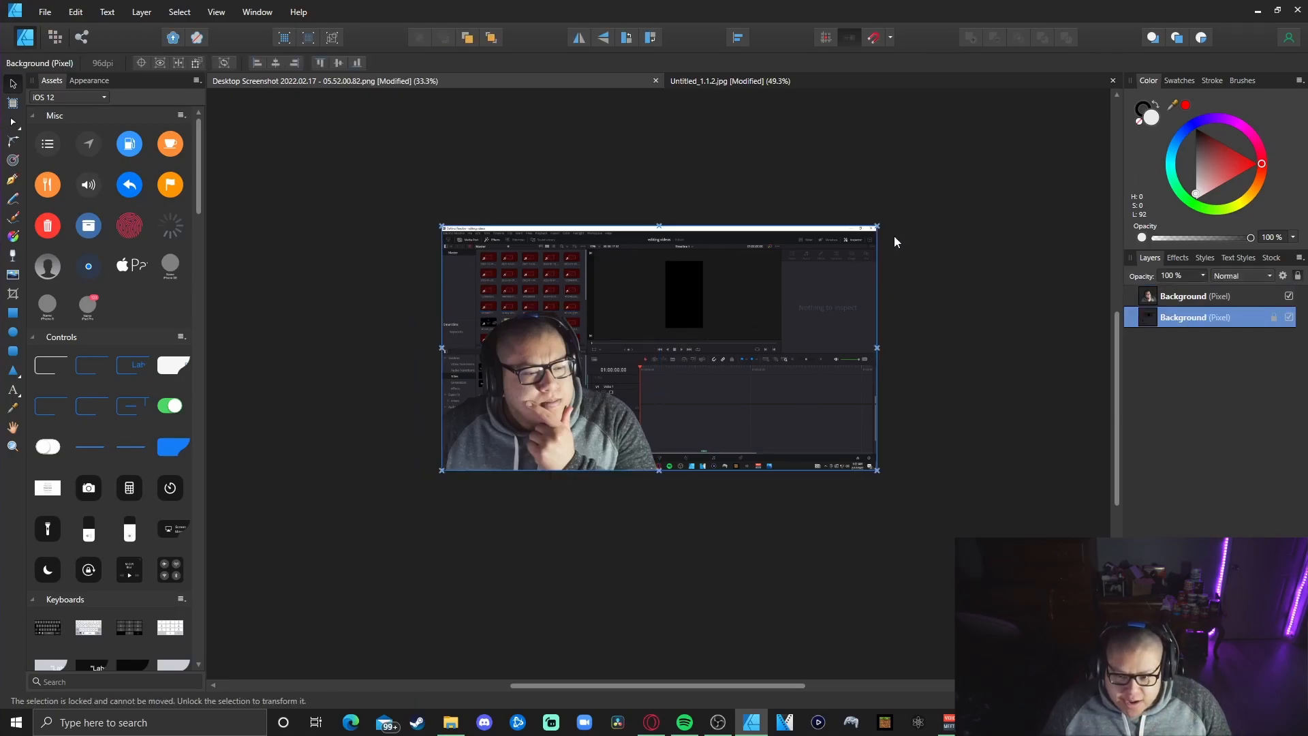
pyautogui.click(1275, 319)
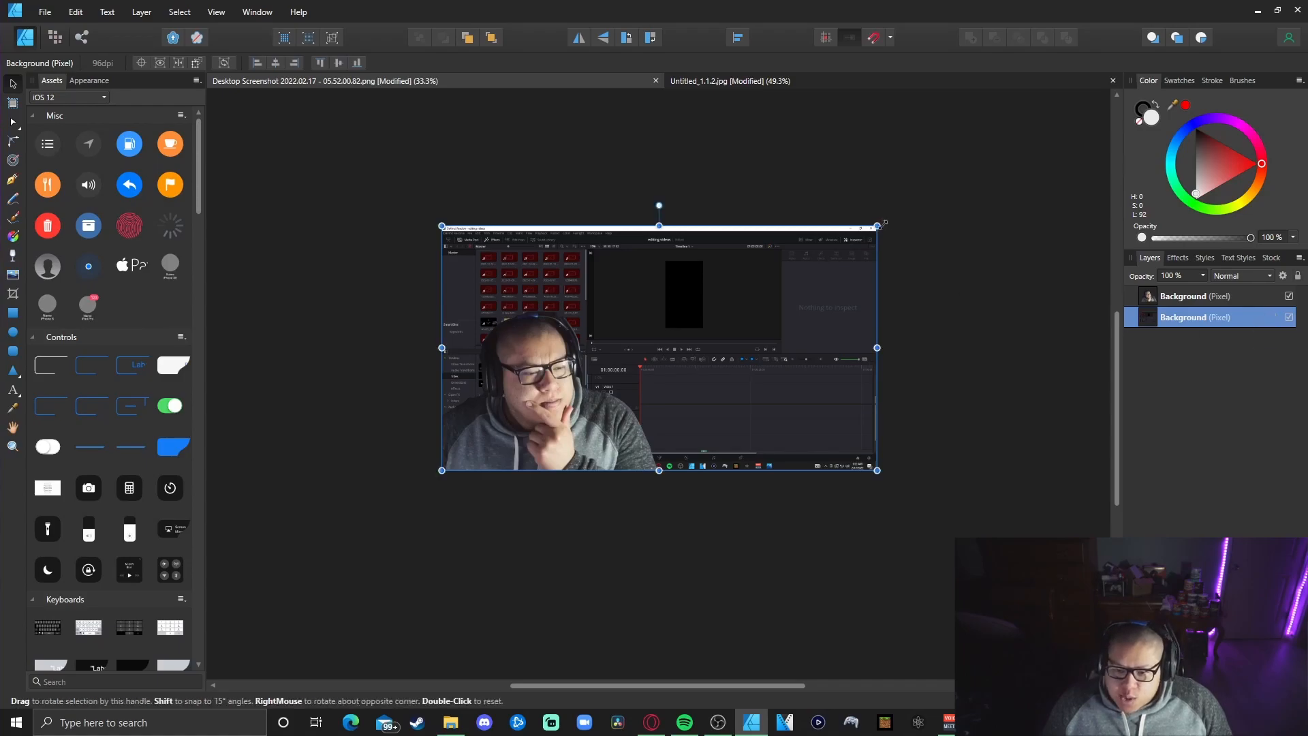
pyautogui.moveTo(878, 226); pyautogui.dragTo(888, 218)
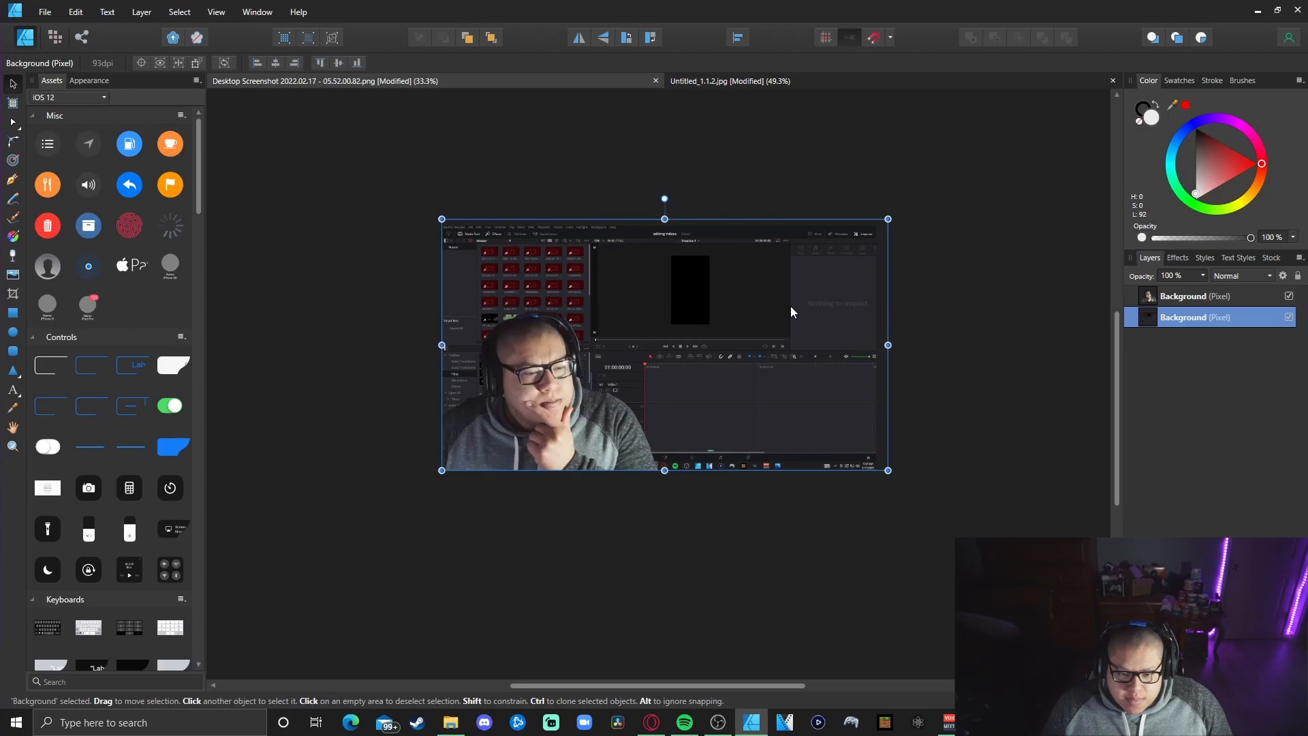
pyautogui.click(988, 366)
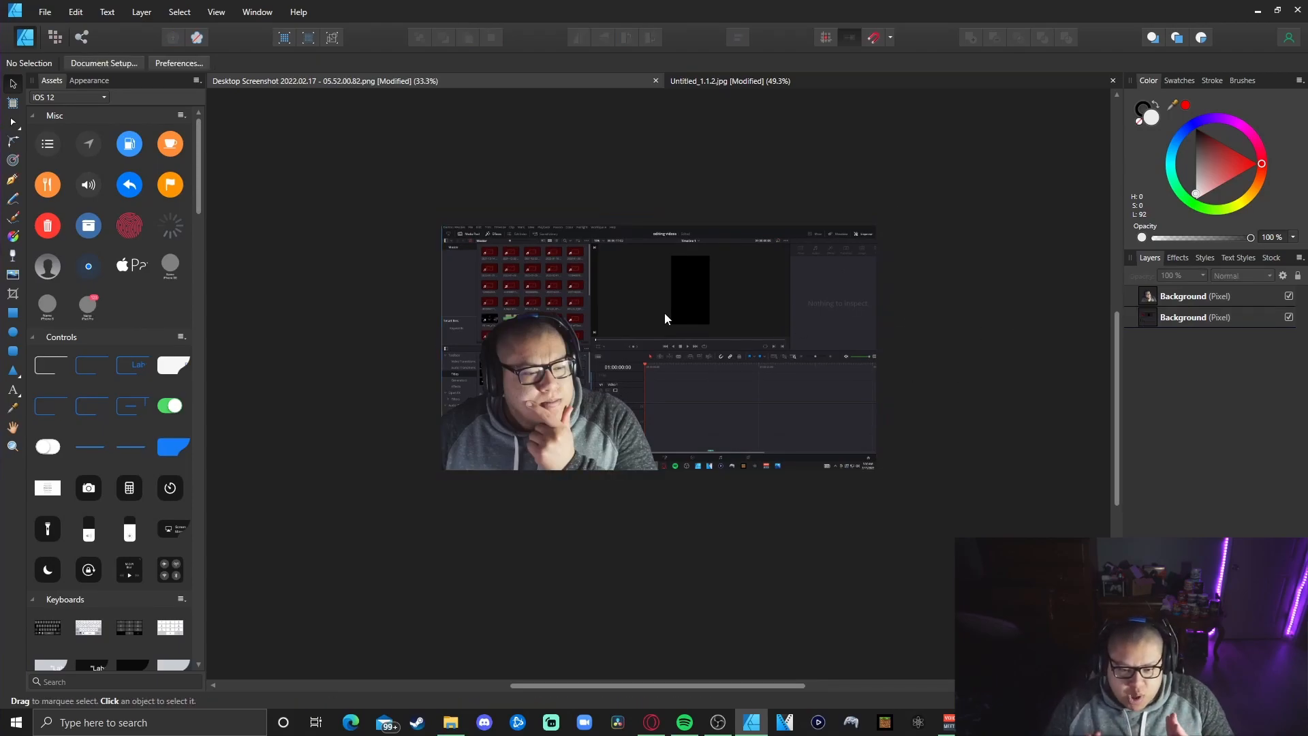
# - Try a white Outer Glow with a 100 px radius on the man cutout, and turn it off again
pyautogui.click(1163, 300)
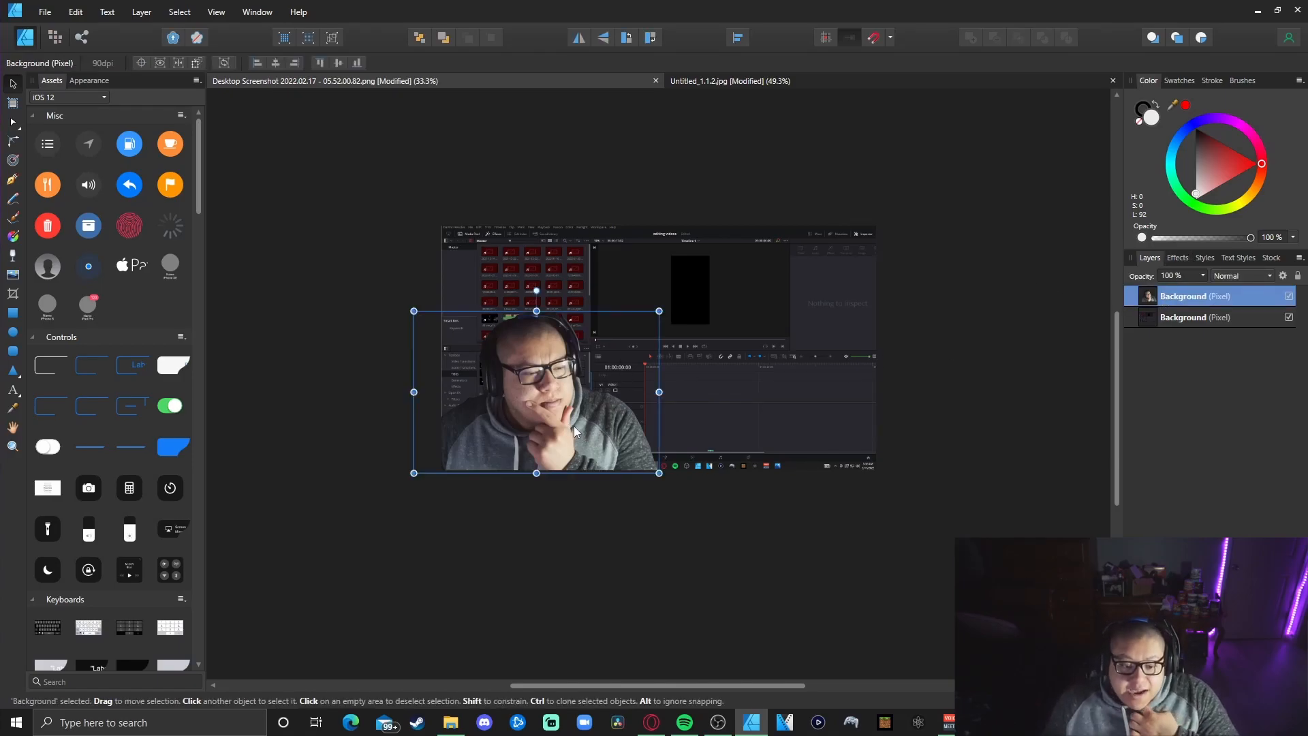
pyautogui.click(1179, 258)
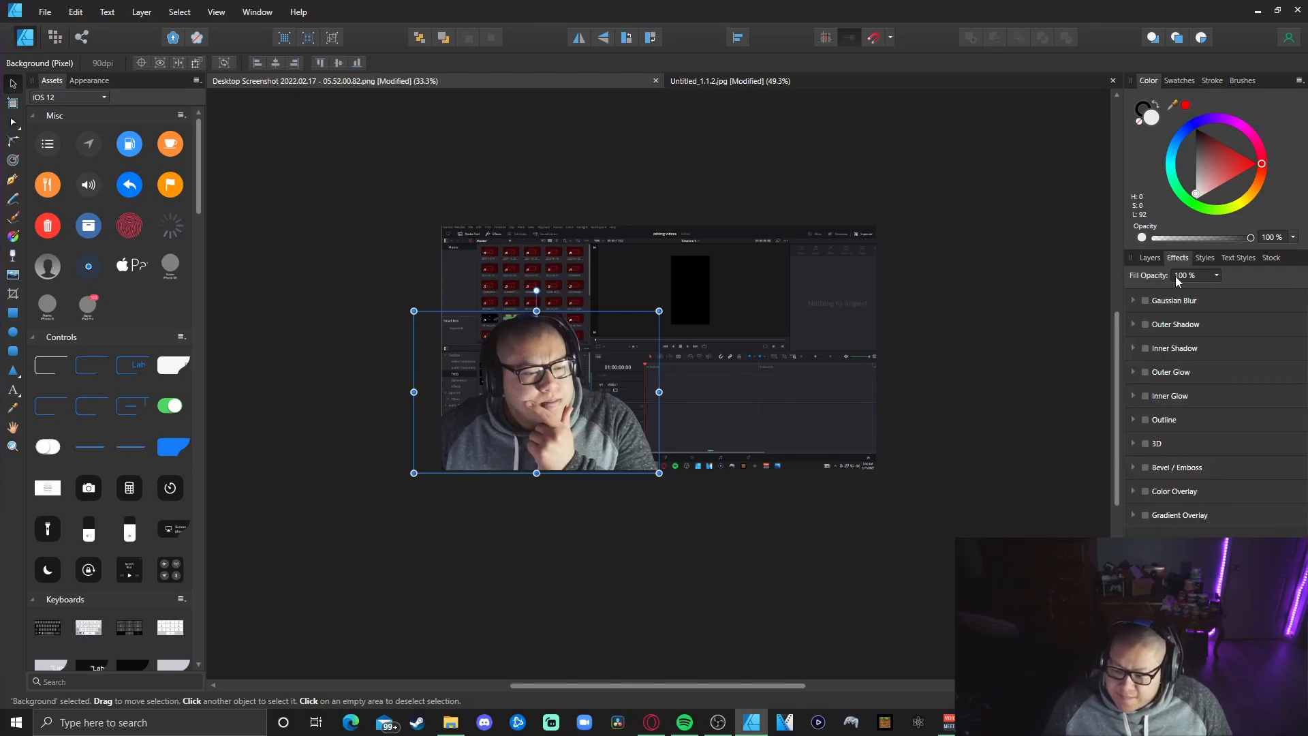
pyautogui.click(1145, 372)
pyautogui.moveTo(1172, 434); pyautogui.dragTo(1244, 434)
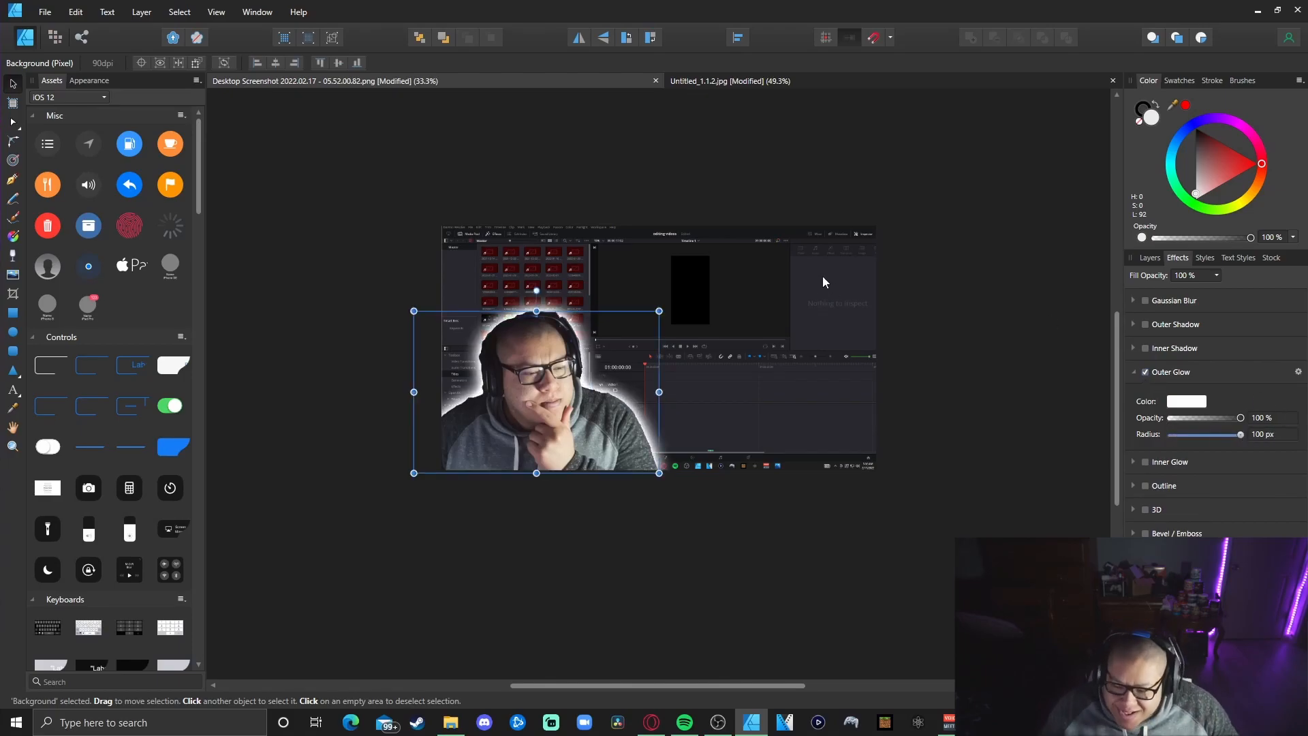
pyautogui.click(1145, 372)
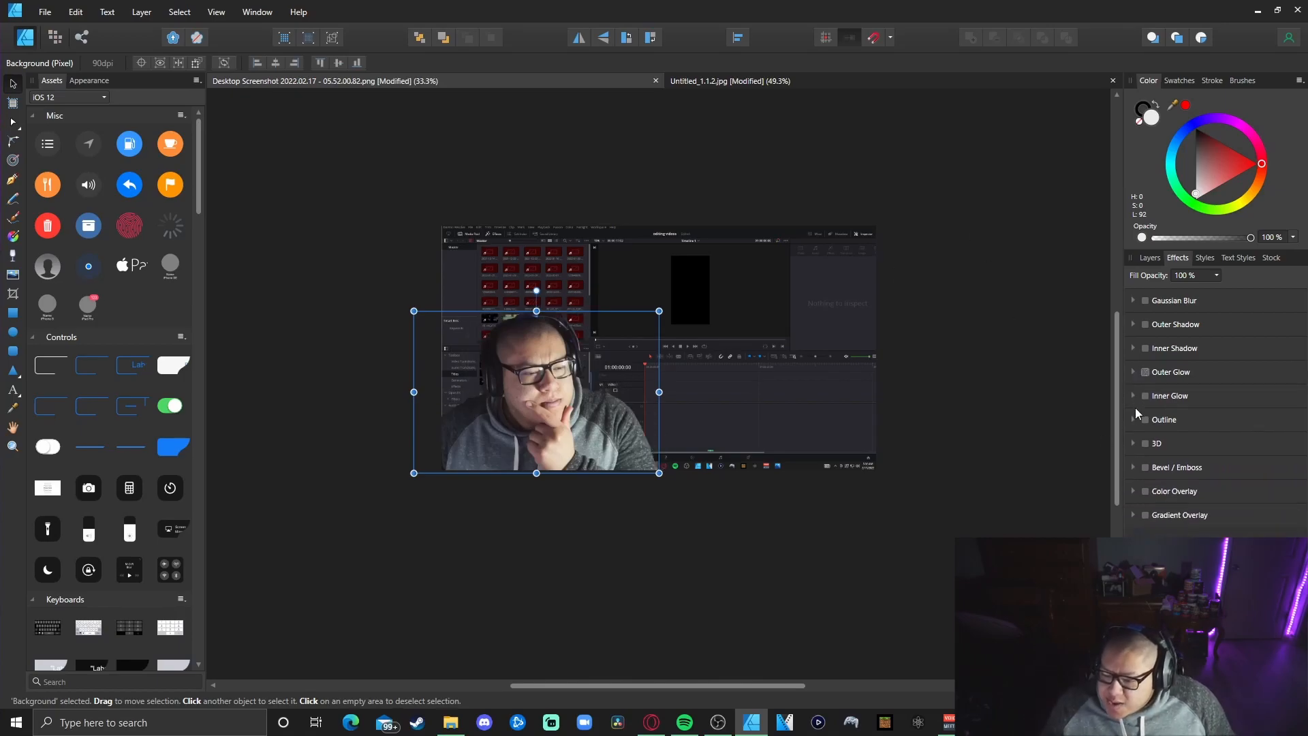
# - Try a black Outline effect with a 14.7 px radius on the man cutout, and turn it off again
pyautogui.click(1147, 421)
pyautogui.moveTo(1171, 482); pyautogui.dragTo(1205, 482)
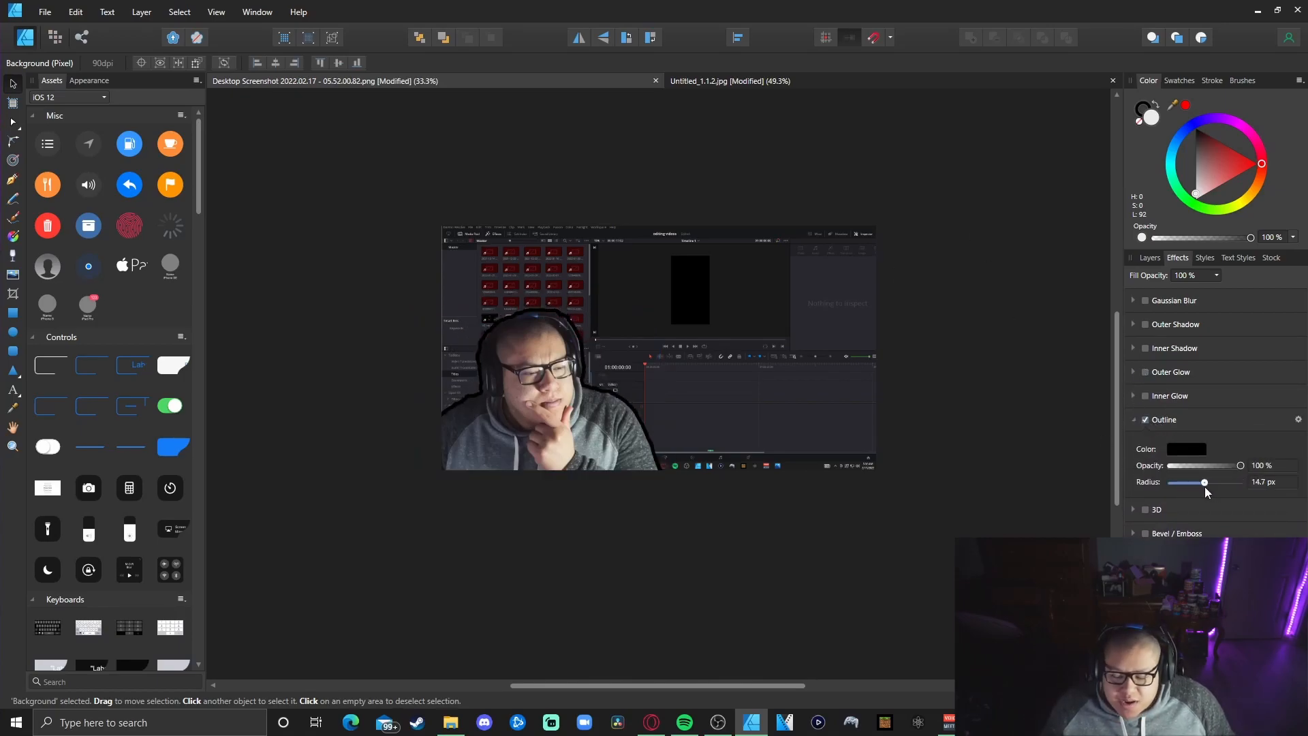
pyautogui.click(1146, 420)
# - Add an Outer Shadow to the man cutout with a radius of 94.8 px and an offset of 49.6 px
pyautogui.click(1146, 323)
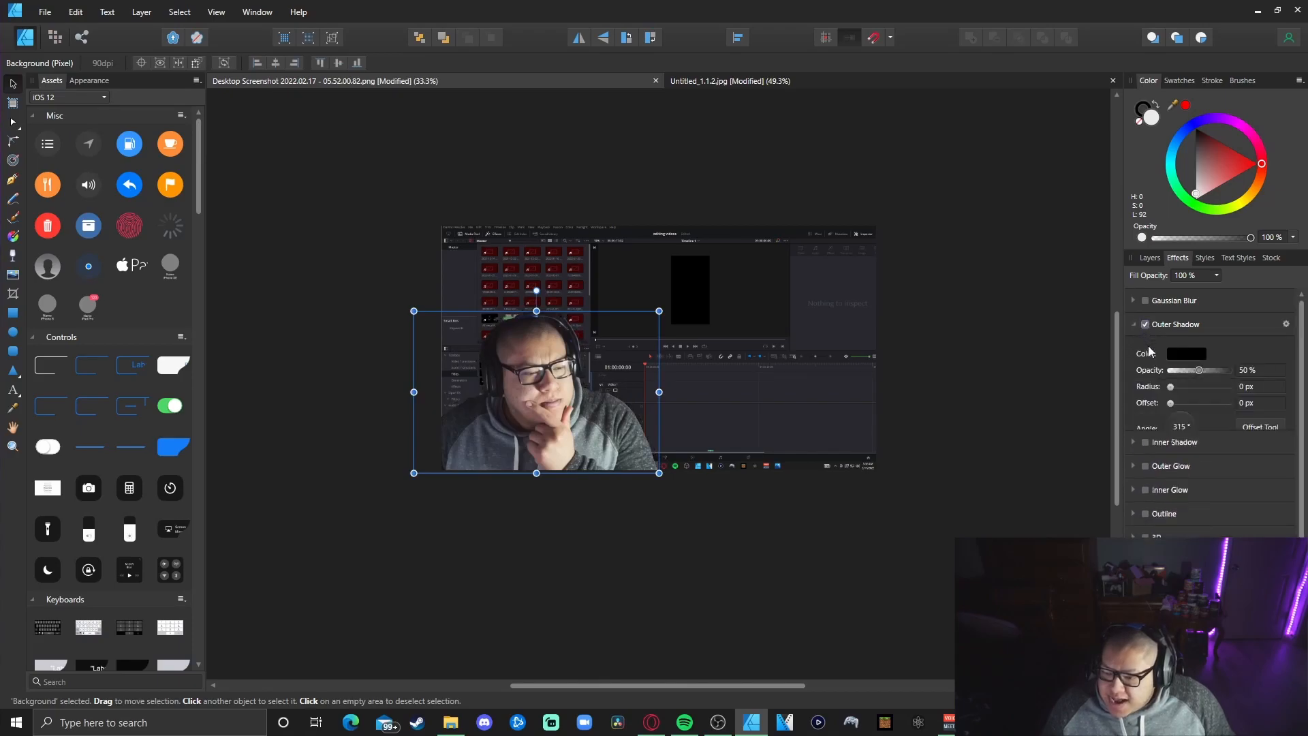
pyautogui.moveTo(1170, 388); pyautogui.dragTo(1230, 407)
pyautogui.moveTo(1220, 408)
pyautogui.mouseDown()
pyautogui.moveTo(1208, 410)
pyautogui.moveTo(1224, 407)
pyautogui.mouseUp()
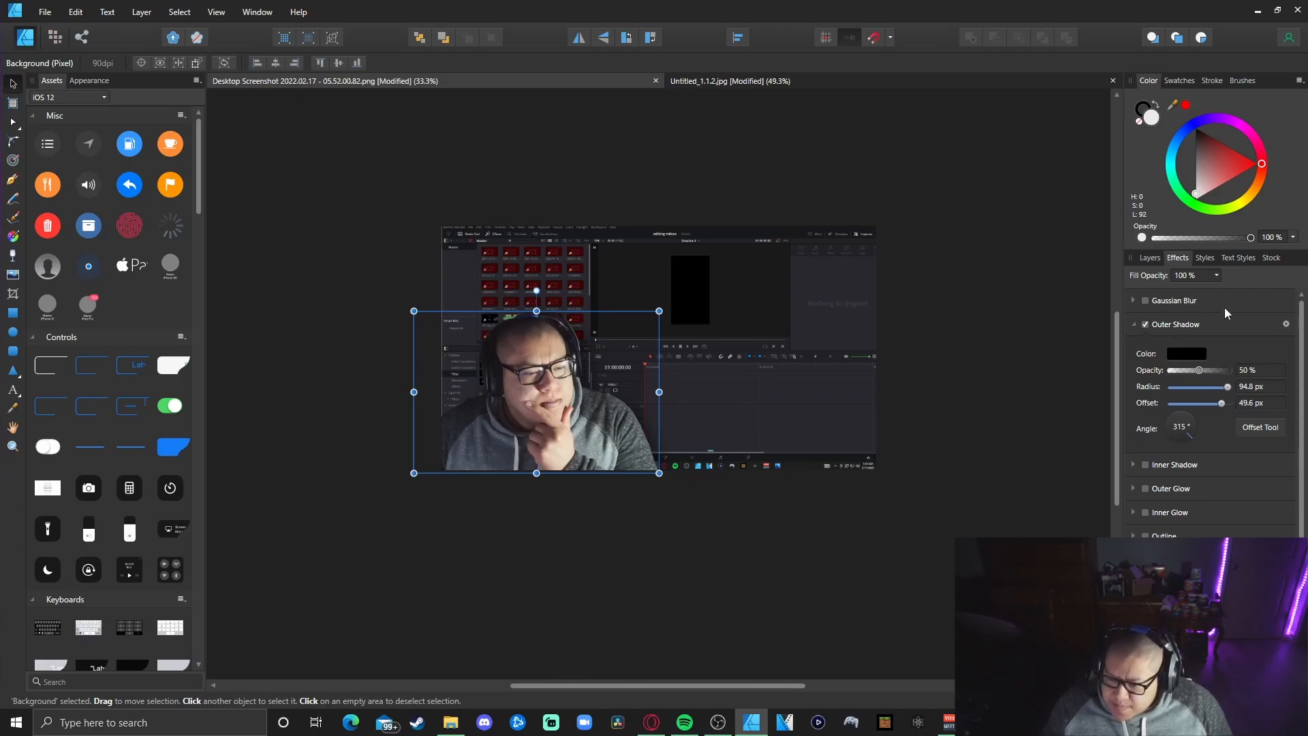
# - Apply a Gaussian Blur with a 6.5 px radius to the DaVinci Resolve screenshot layer
pyautogui.click(795, 444)
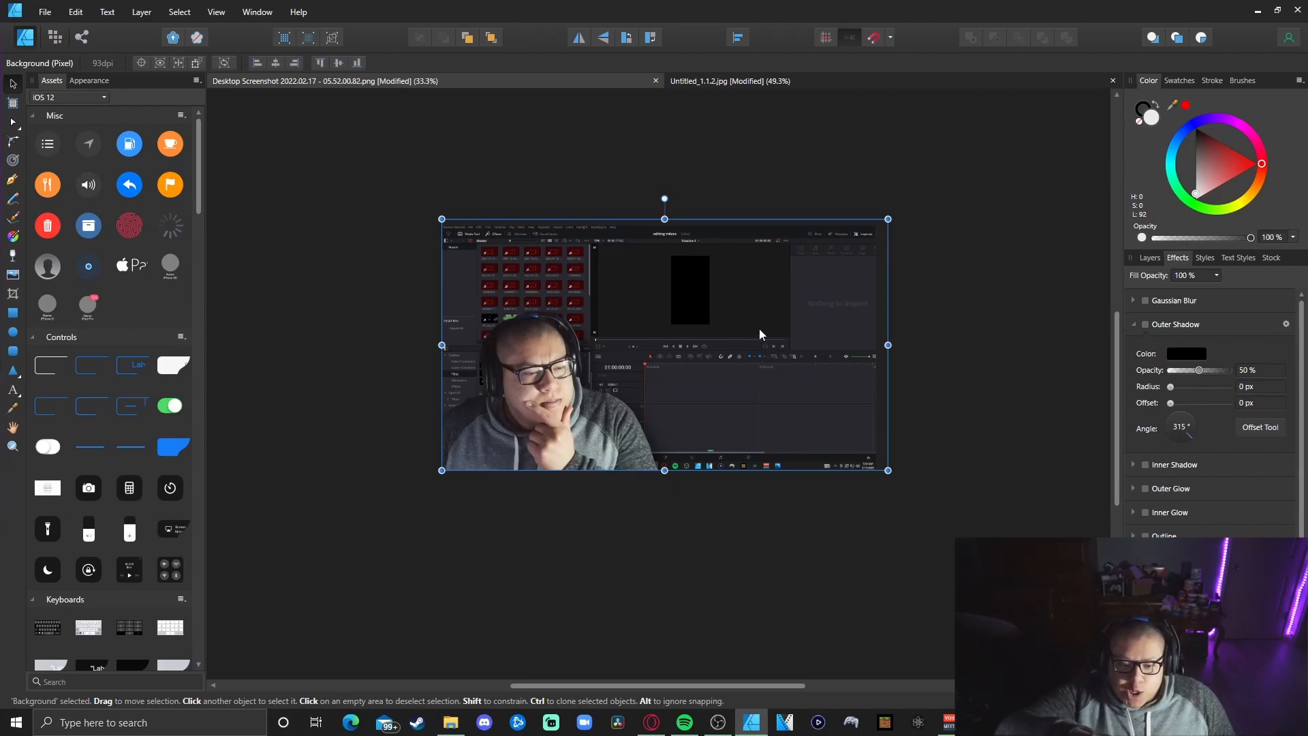
pyautogui.click(1147, 301)
pyautogui.moveTo(1172, 330); pyautogui.dragTo(1191, 332)
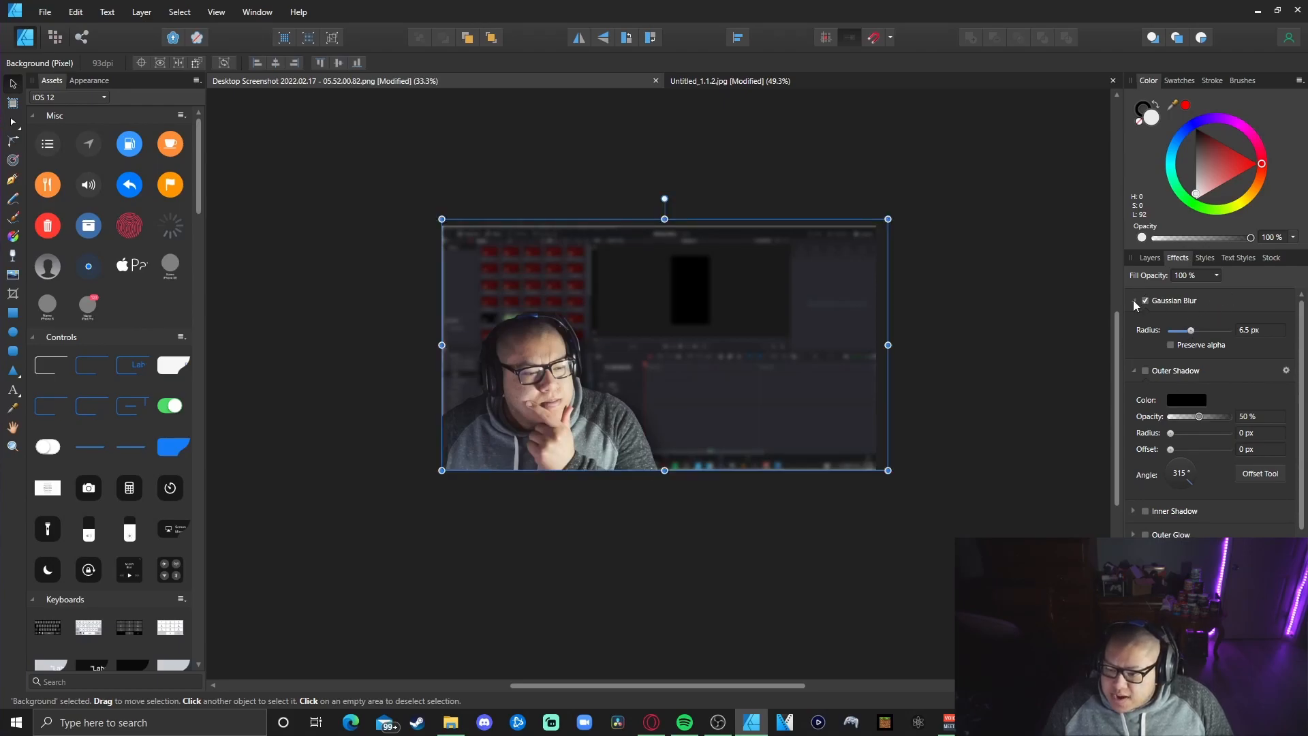
# - Add a pink Outer Glow to the man cutout and adjust it to a soft, moderate halo
pyautogui.click(571, 417)
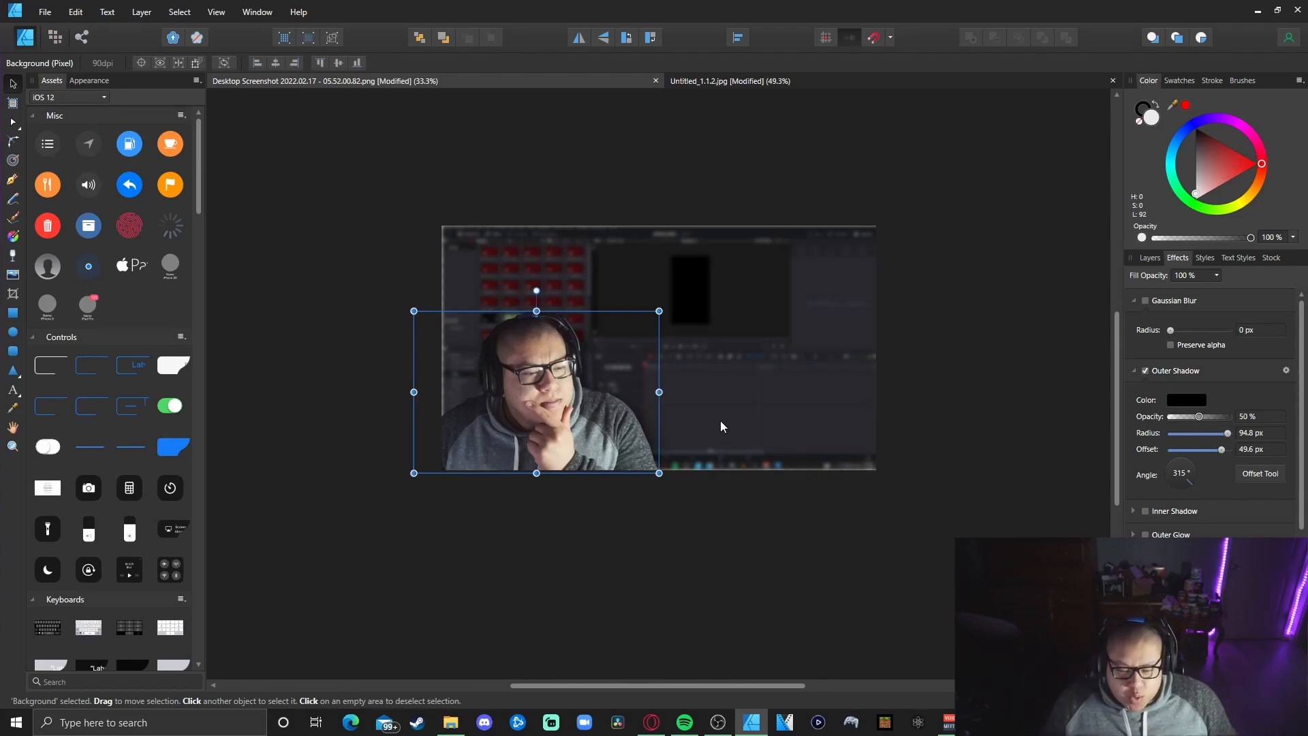
pyautogui.scroll(-1, 1167, 475)
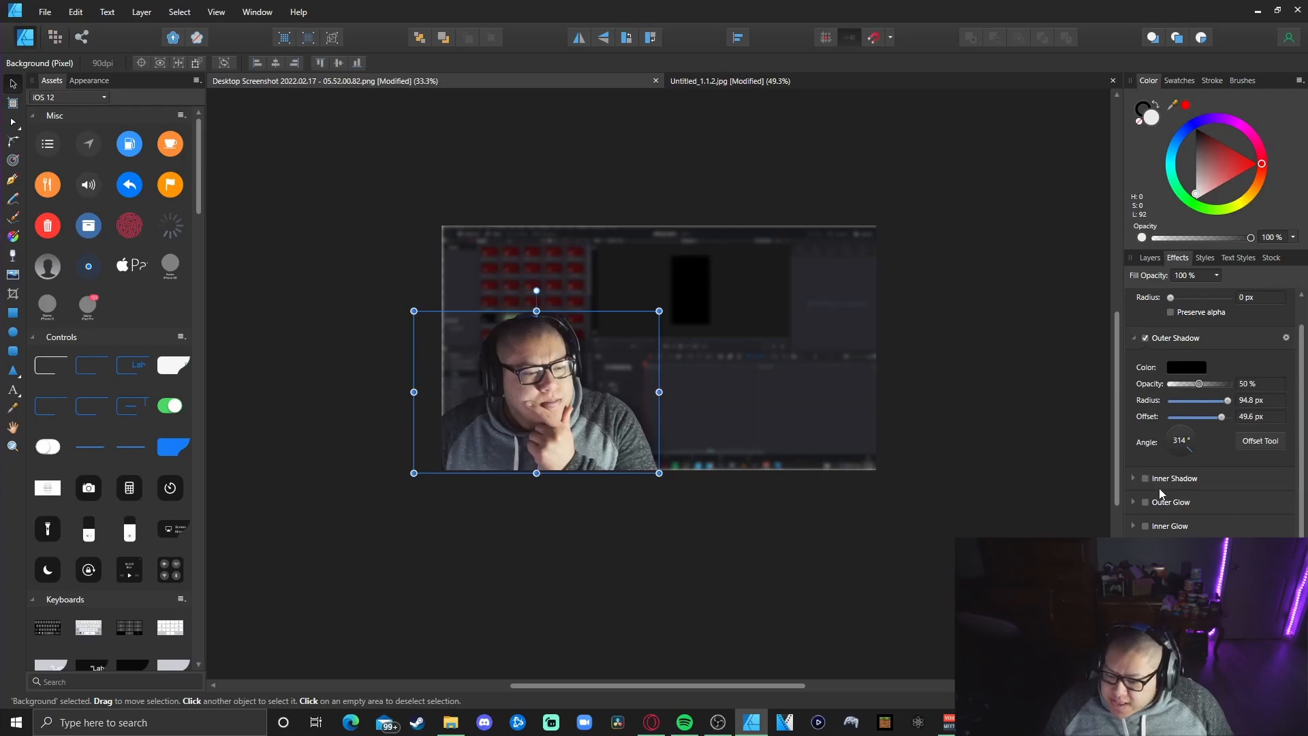
pyautogui.click(1146, 503)
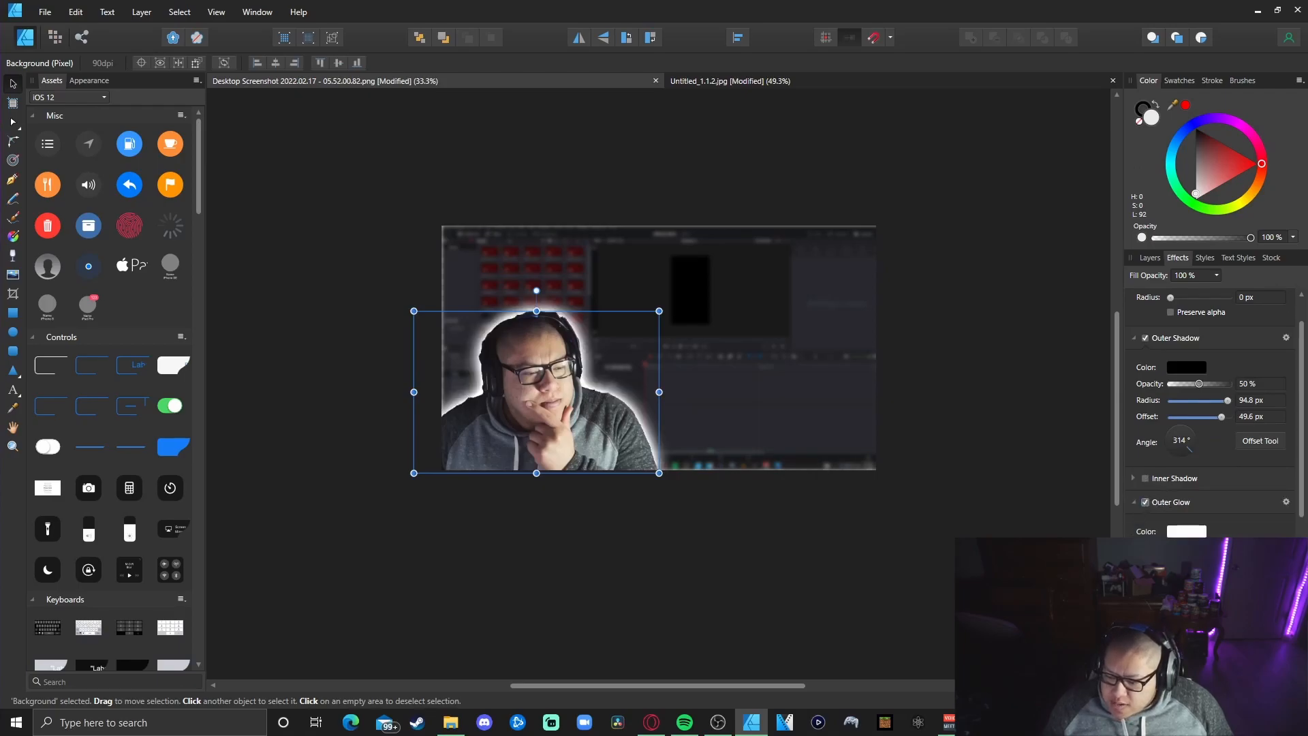
pyautogui.moveTo(1224, 564)
pyautogui.mouseDown()
pyautogui.moveTo(1197, 564)
pyautogui.moveTo(1226, 564)
pyautogui.mouseUp()
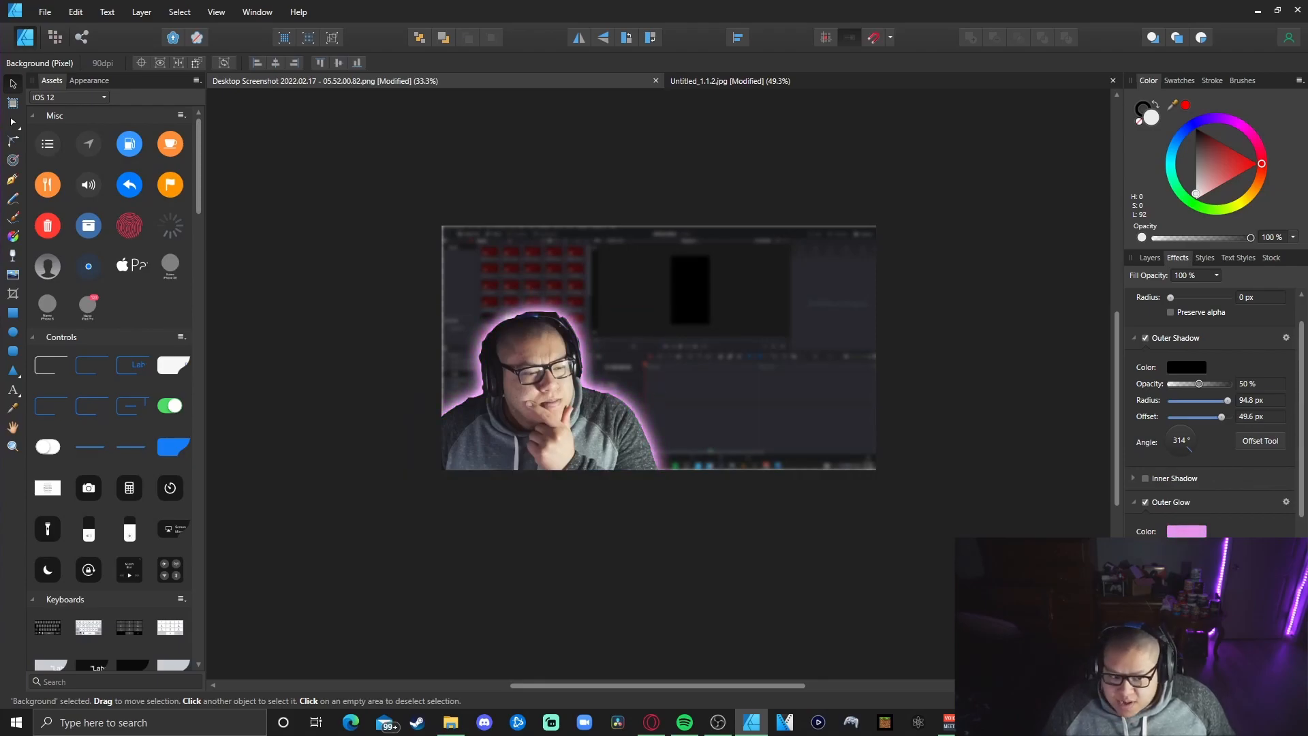
pyautogui.moveTo(1226, 564); pyautogui.dragTo(1213, 564)
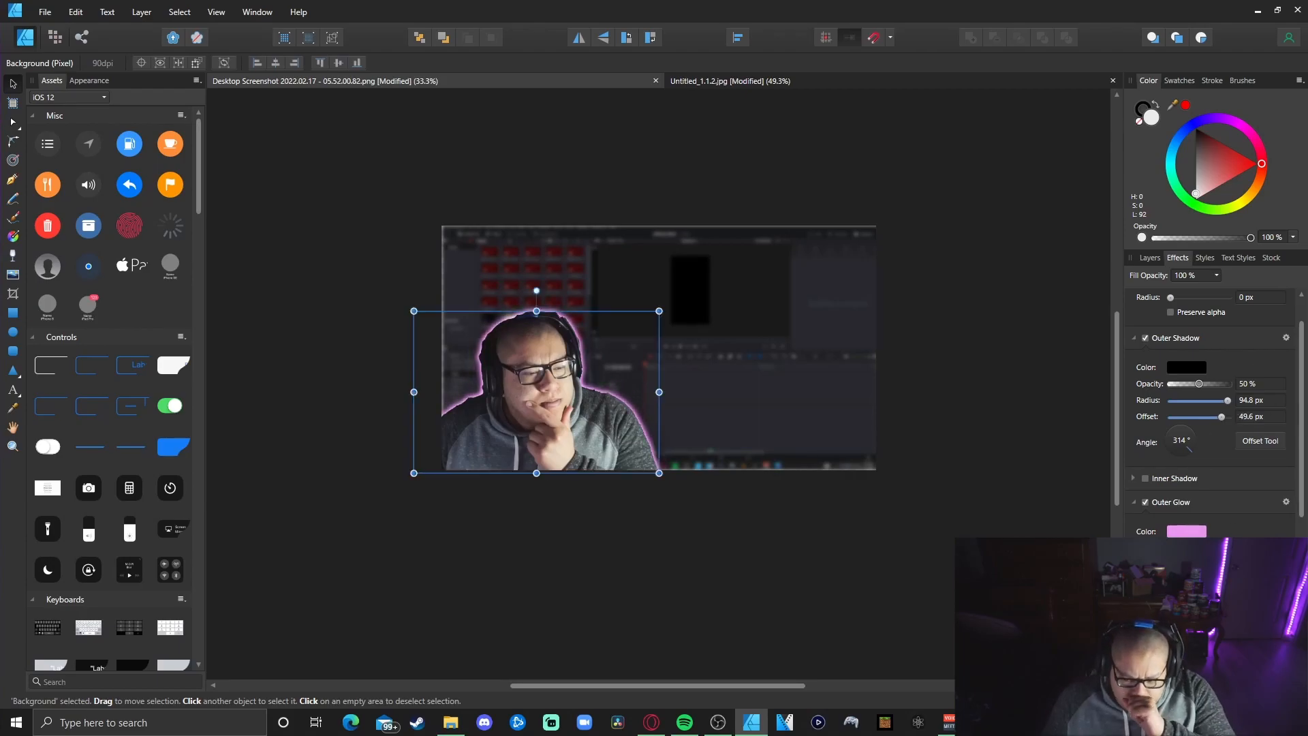
pyautogui.moveTo(1213, 564); pyautogui.dragTo(1218, 564)
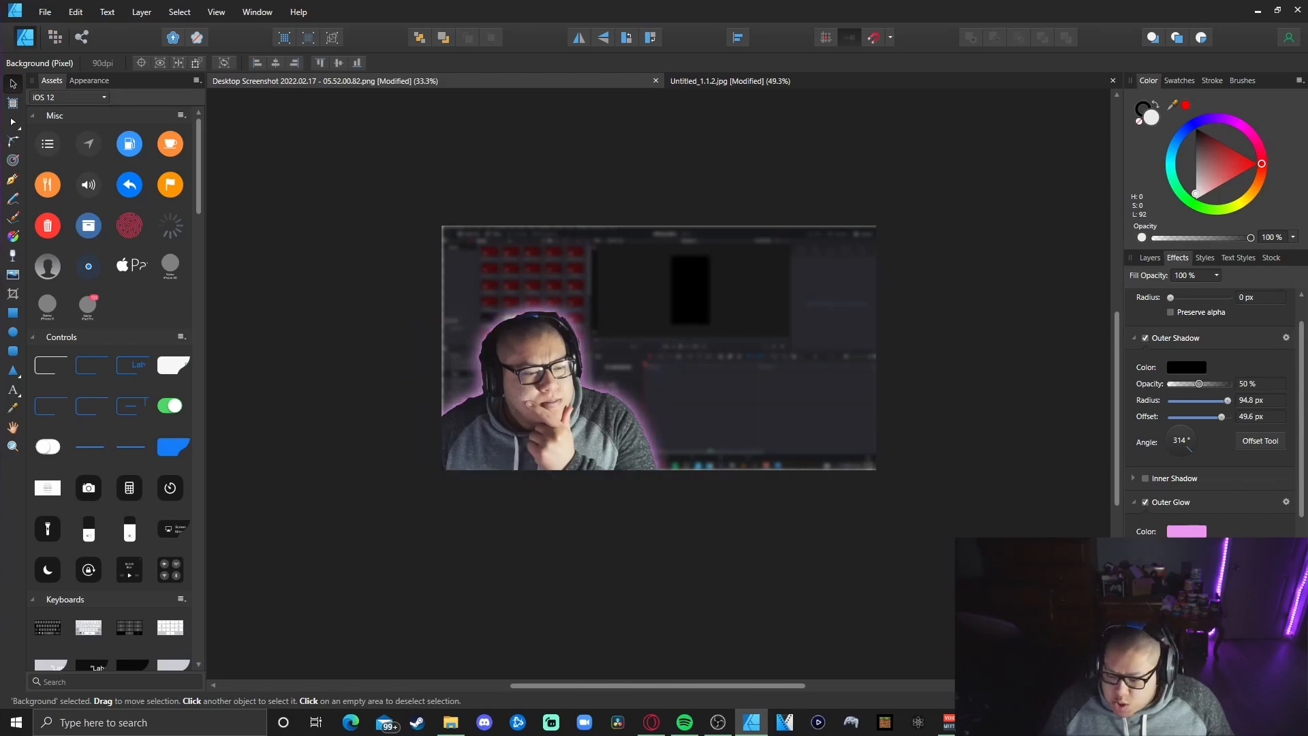
pyautogui.moveTo(1217, 564); pyautogui.dragTo(1218, 564)
pyautogui.click(1005, 508)
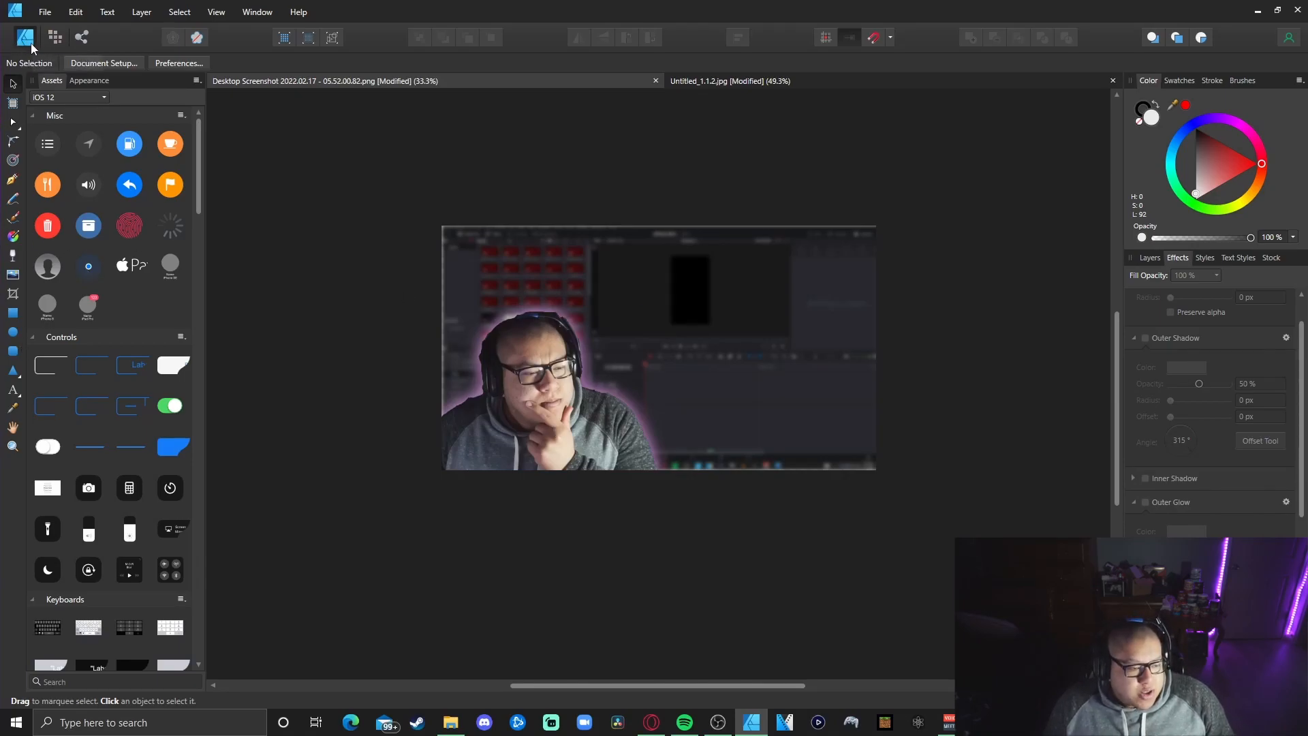
# - Set up artistic text in Burbank Big Condensed Black at 144 pt with a white fill
pyautogui.click(13, 392)
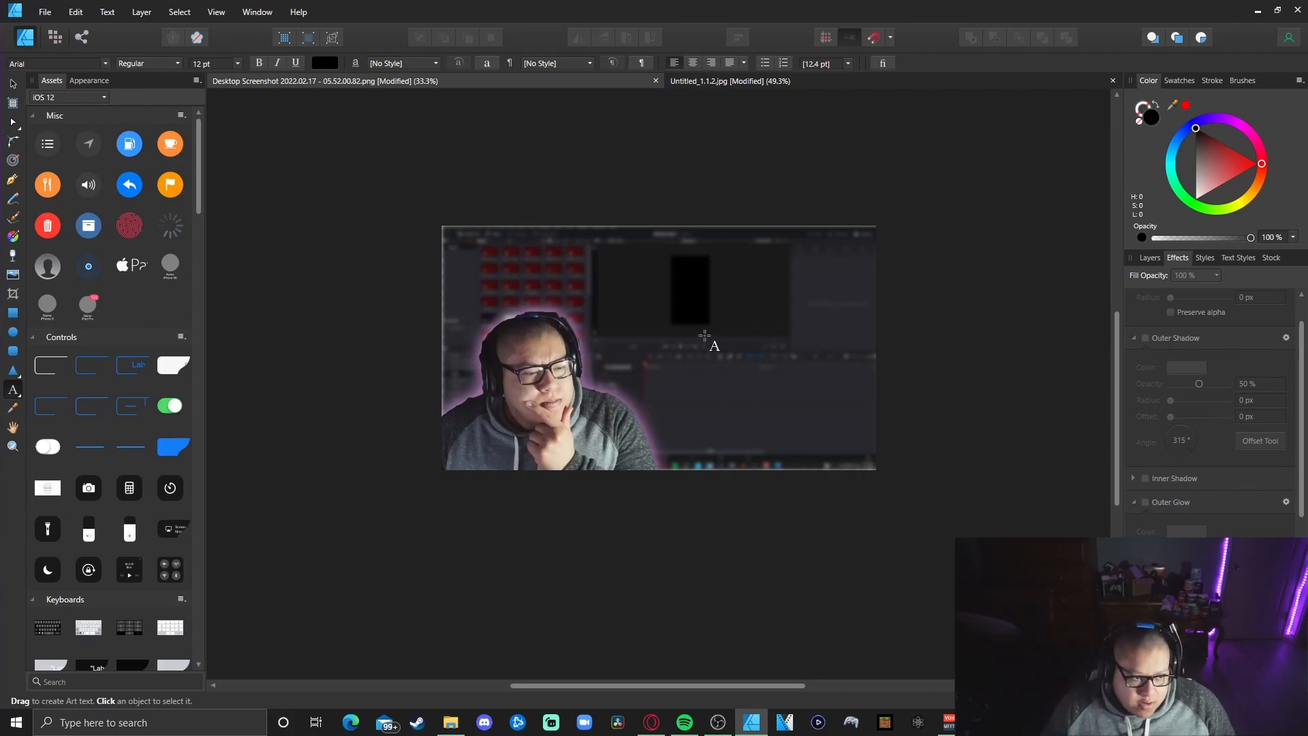
pyautogui.click(47, 62)
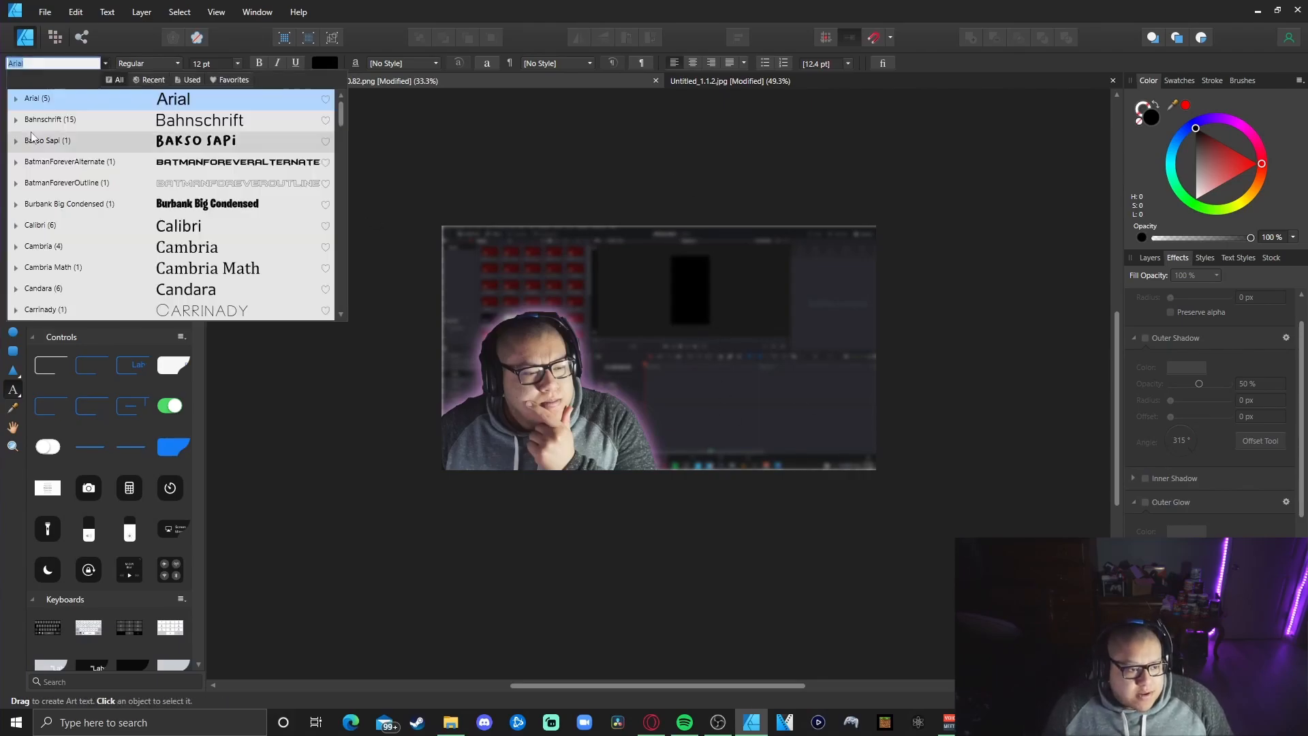
pyautogui.click(163, 203)
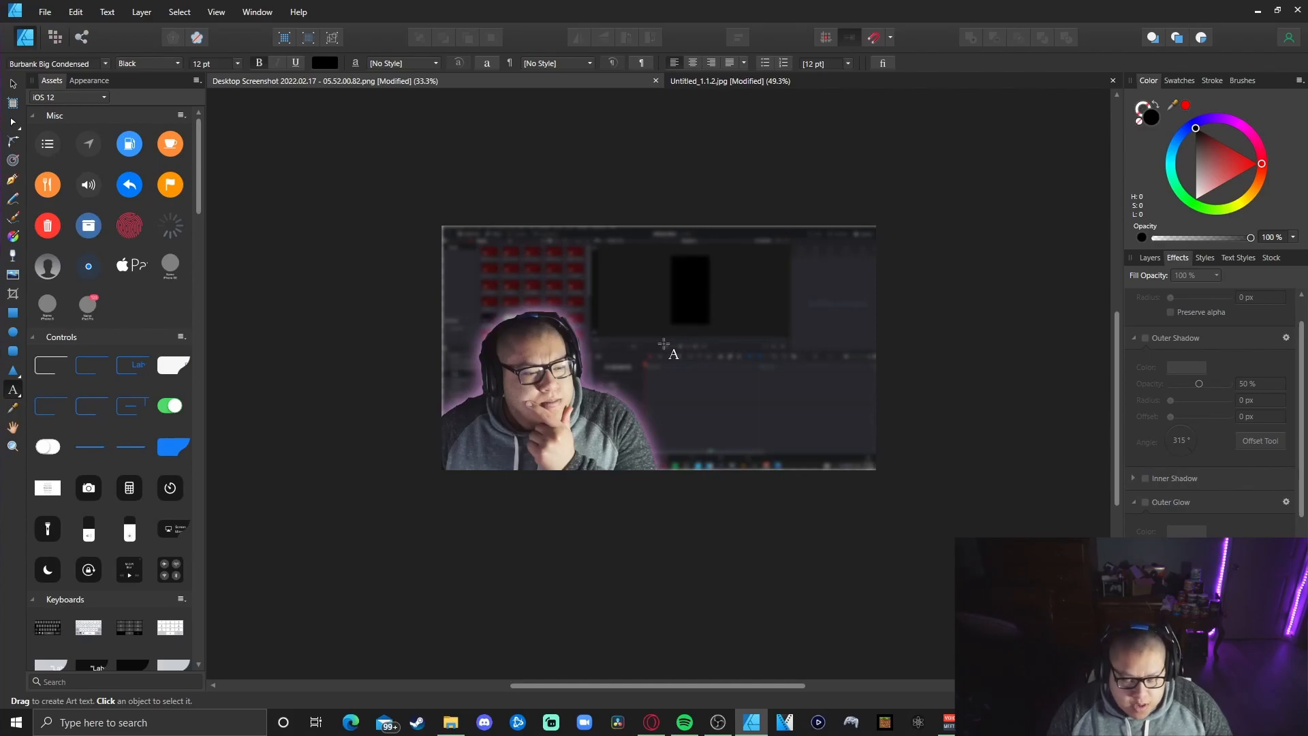
pyautogui.click(237, 63)
pyautogui.click(214, 298)
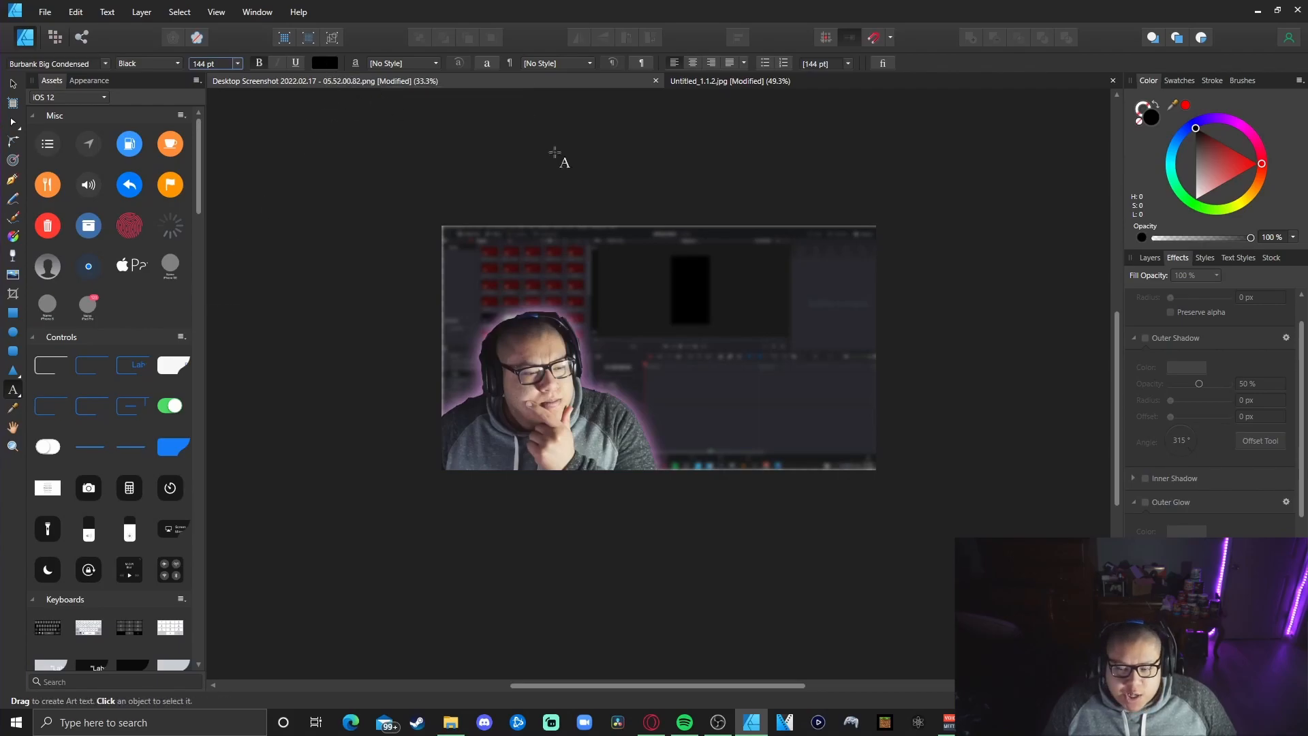
pyautogui.moveTo(1204, 149); pyautogui.dragTo(1196, 198)
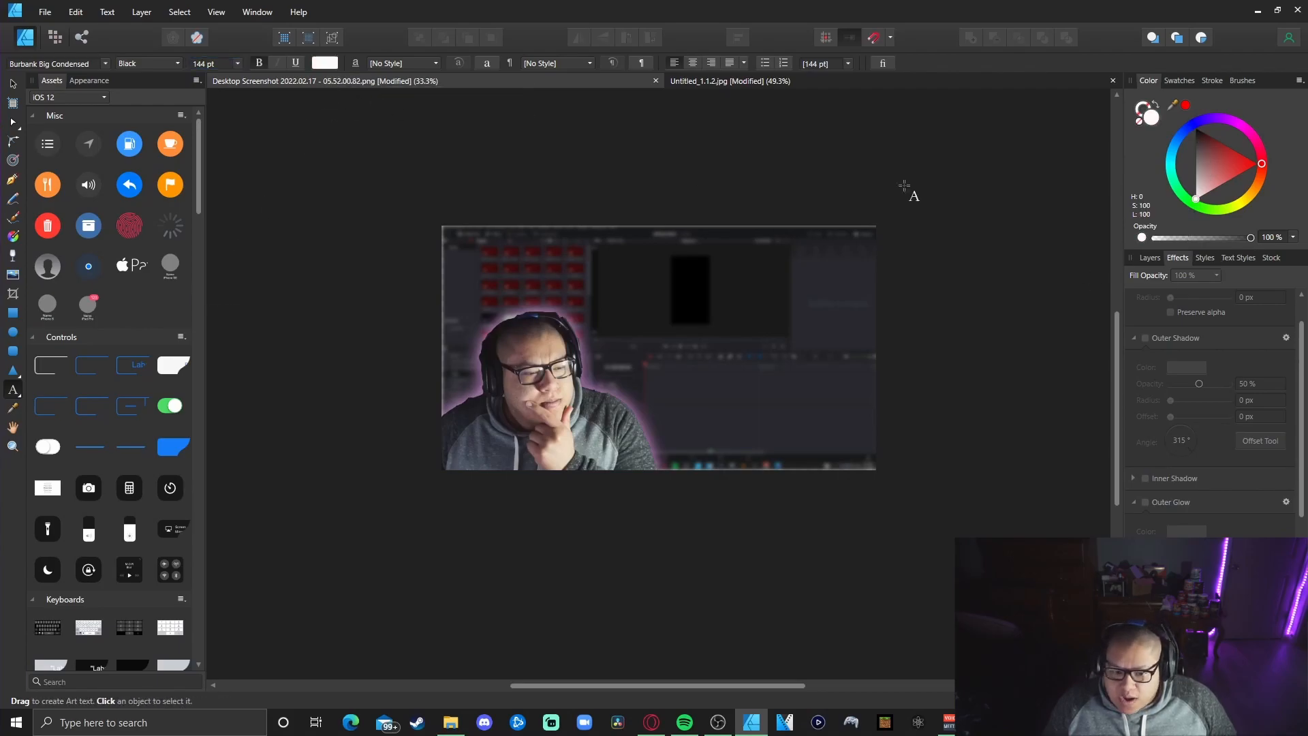
# - Place artistic text over the screenshot reading "HOW TO EDIT" with "IN DA VINCI" on a second line
pyautogui.click(674, 330)
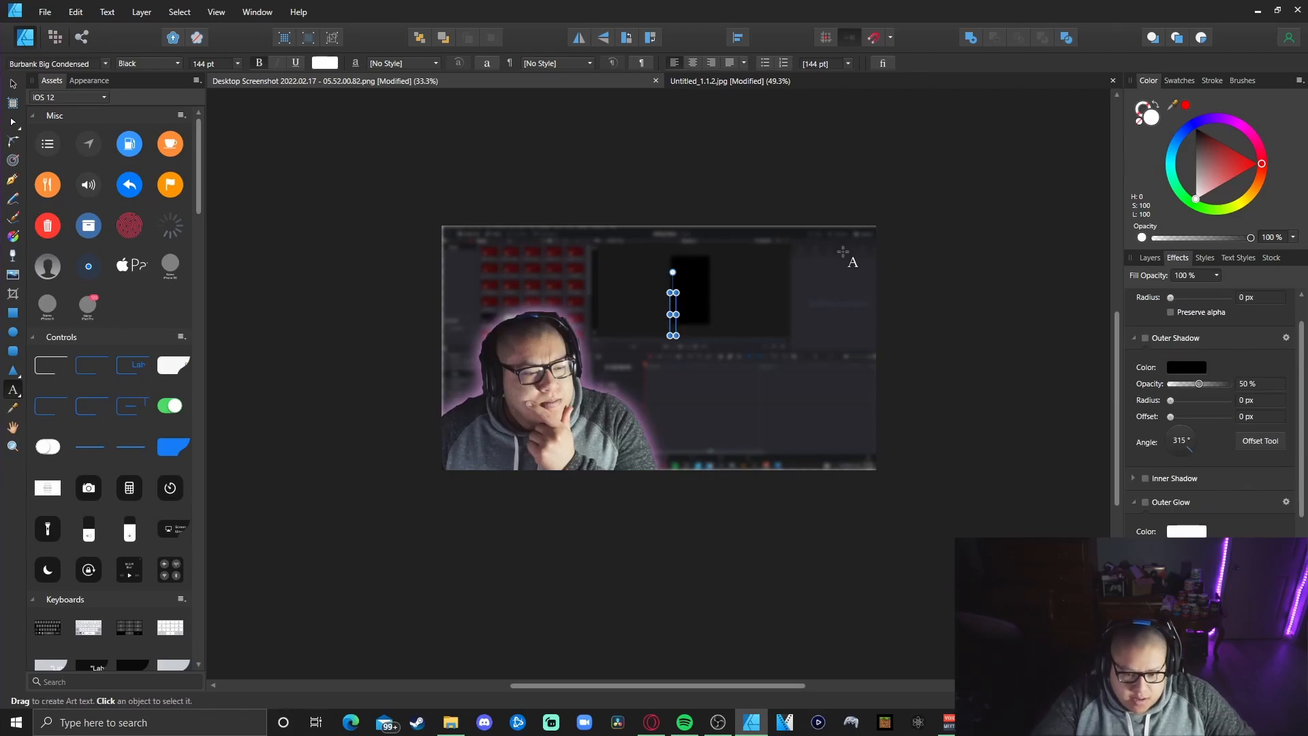
pyautogui.write('dfgdfd')
pyautogui.press('BackSpace')
pyautogui.press('BackSpace')
pyautogui.press('BackSpace')
pyautogui.press('BackSpace')
pyautogui.press('BackSpace')
pyautogui.press('BackSpace')
pyautogui.write('HOW TO EDIT I')
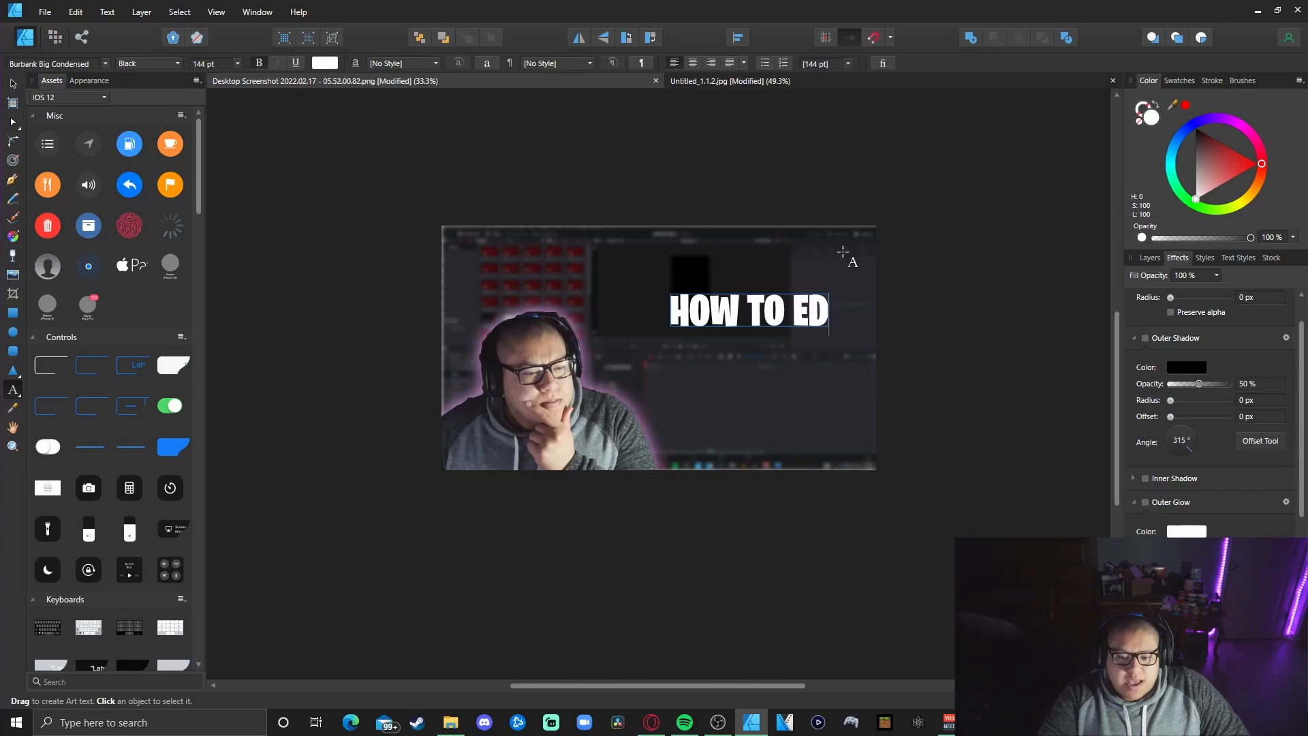
pyautogui.press('BackSpace')
pyautogui.press('BackSpace')
pyautogui.press('BackSpace')
pyautogui.press('Return')
pyautogui.write('IN DAS')
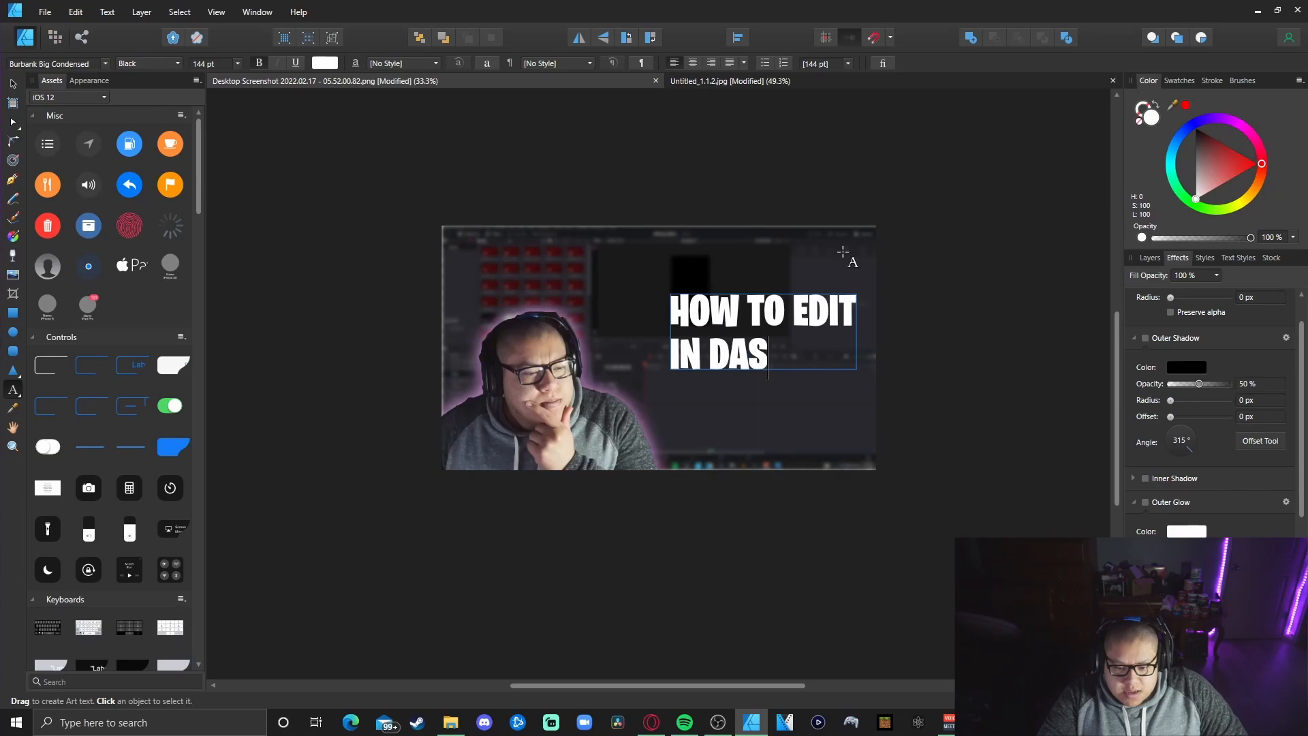
pyautogui.press('BackSpace')
pyautogui.write('VINCI')
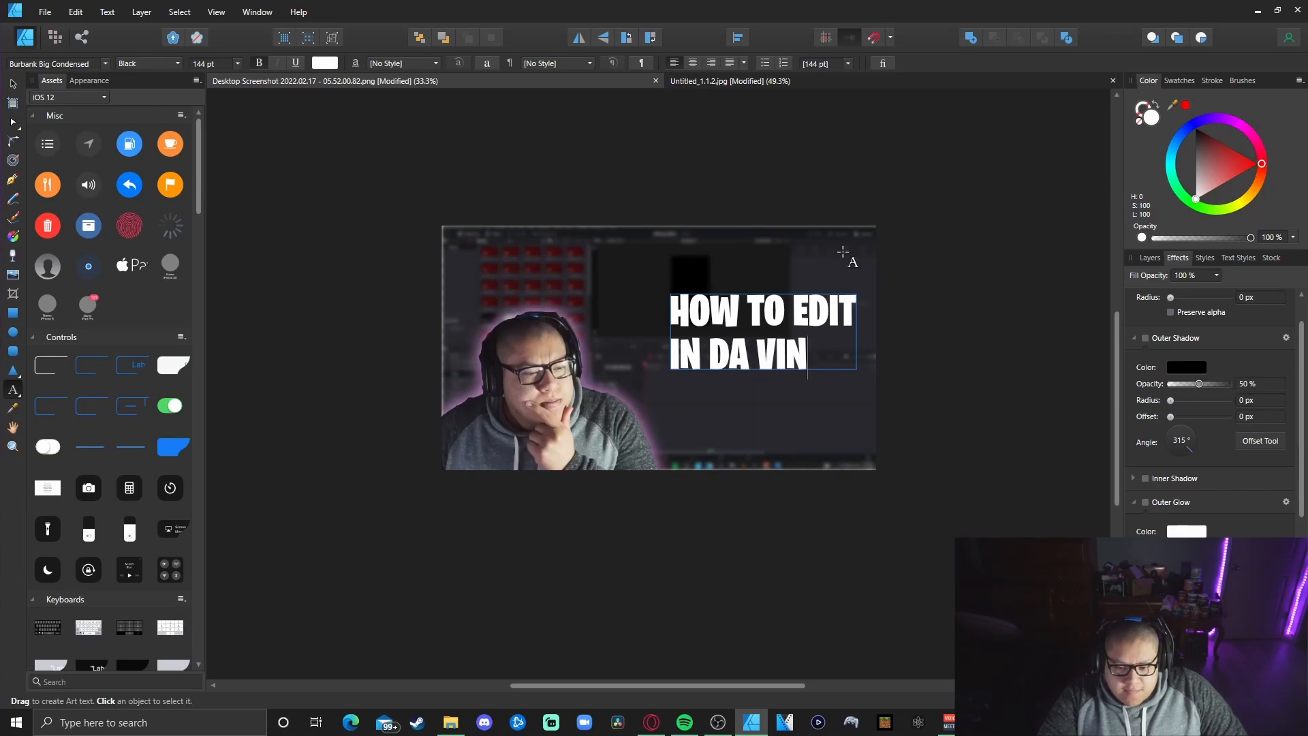
pyautogui.press('Return')
pyautogui.write('RESOLE')
pyautogui.press('BackSpace')
pyautogui.press('BackSpace')
pyautogui.press('BackSpace')
pyautogui.press('BackSpace')
pyautogui.press('BackSpace')
pyautogui.press('BackSpace')
pyautogui.press('BackSpace')
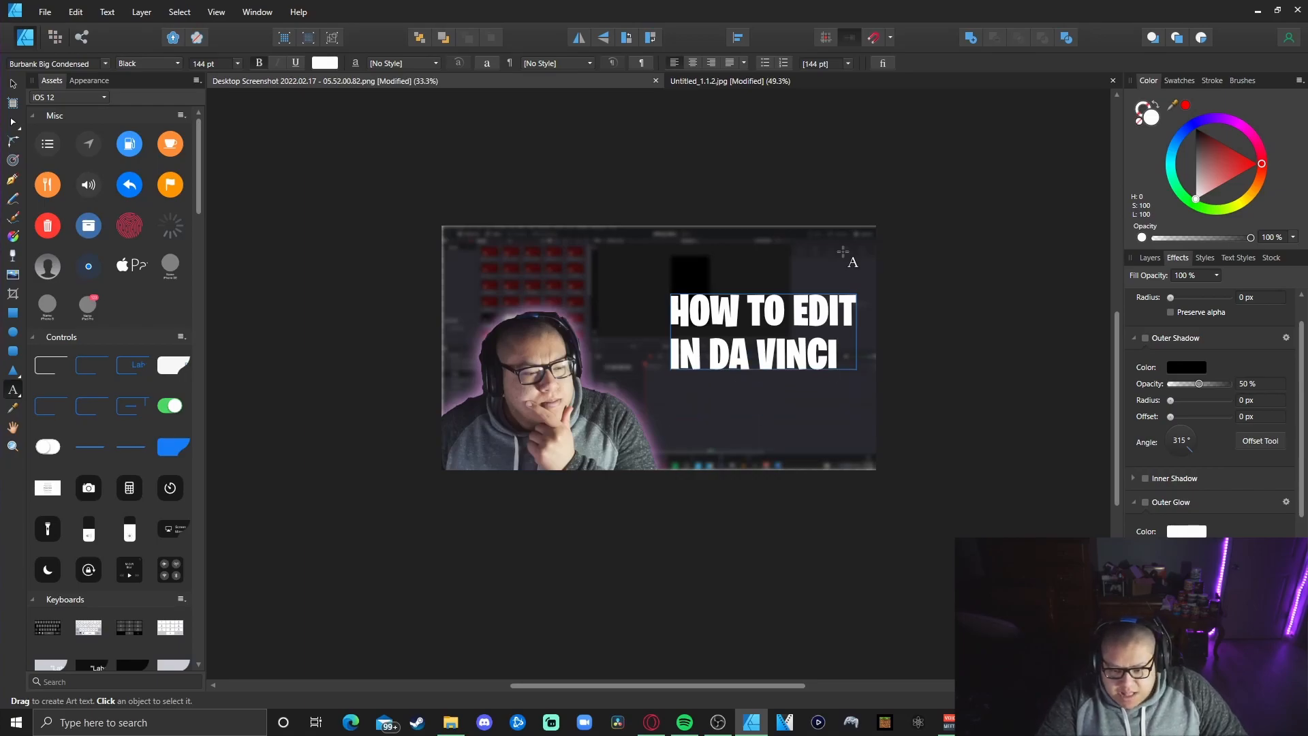
# - Append "?!?" to the title's second line and finish editing the text
pyautogui.write('?1')
pyautogui.press('BackSpace')
pyautogui.write('!/')
pyautogui.press('BackSpace')
pyautogui.write('?')
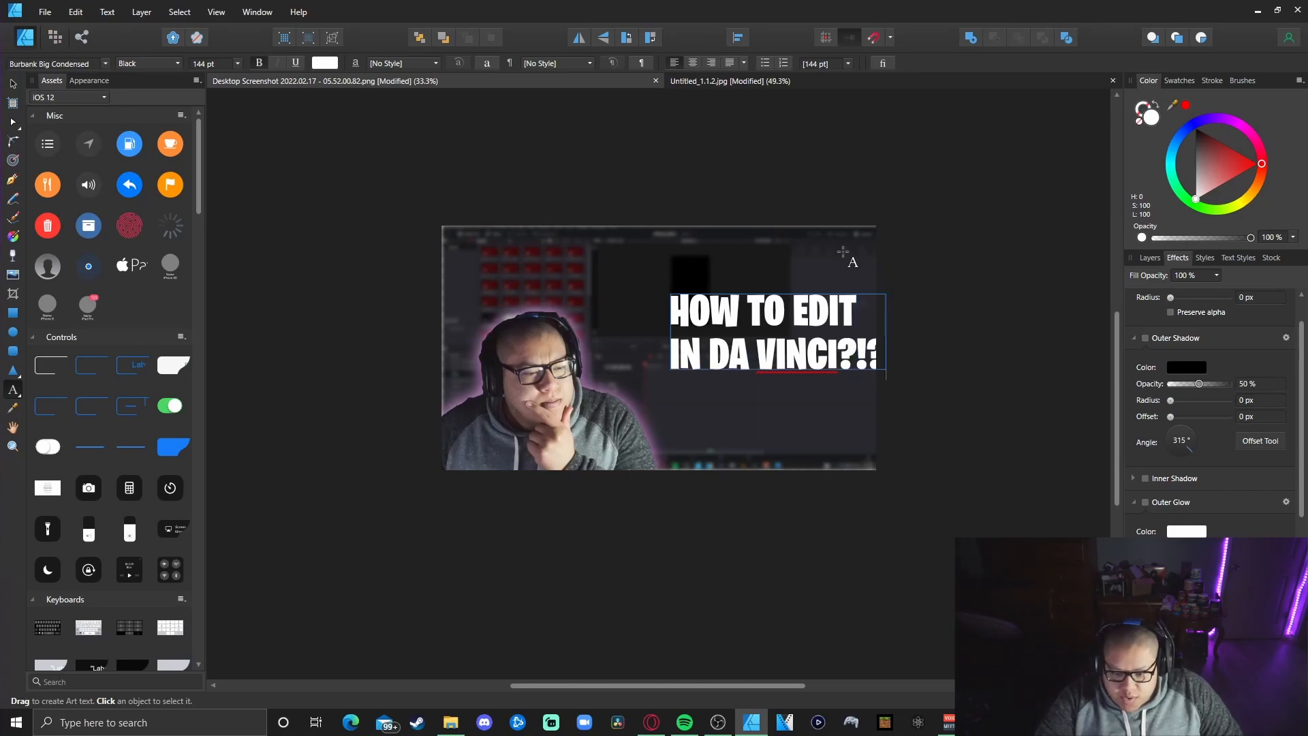
pyautogui.press('Escape')
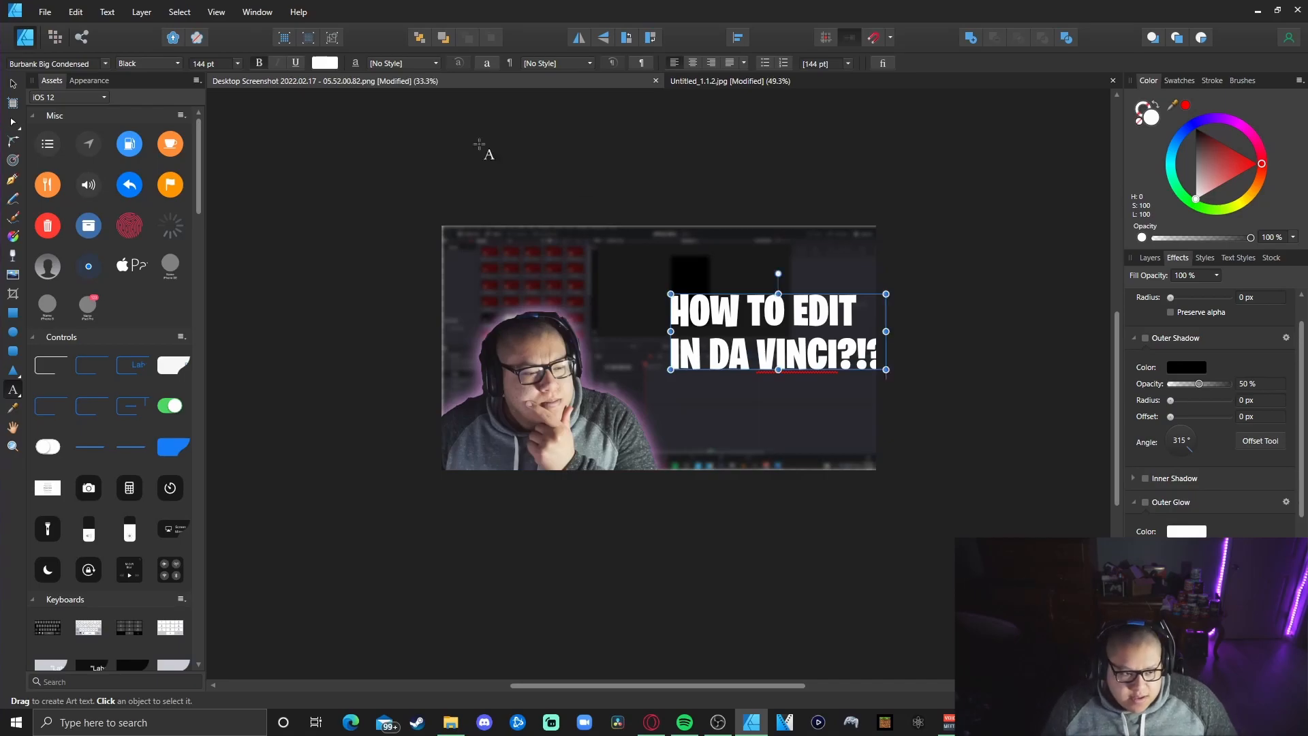
# - Enlarge the title to about 167.7 pt and place it in the thumbnail's upper right, beside the man's head
pyautogui.click(11, 85)
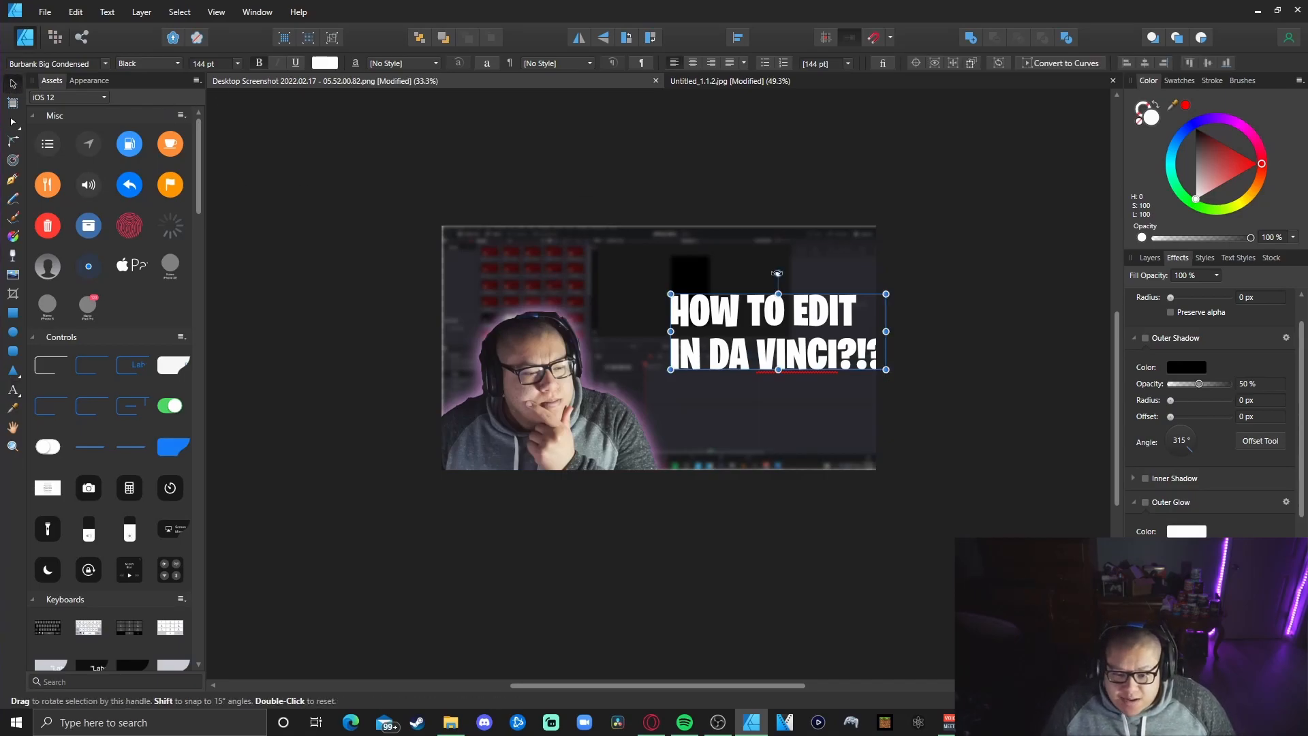
pyautogui.moveTo(671, 291); pyautogui.dragTo(650, 281)
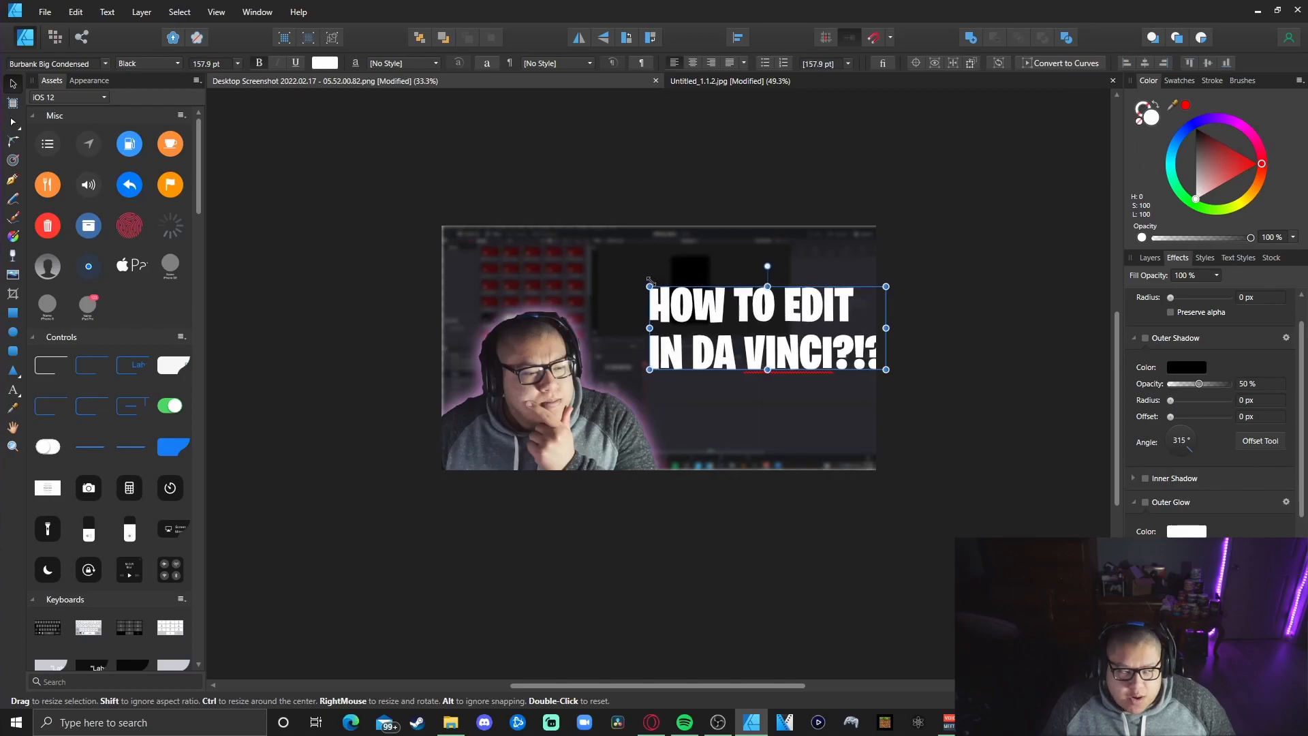
pyautogui.moveTo(698, 323); pyautogui.dragTo(665, 284)
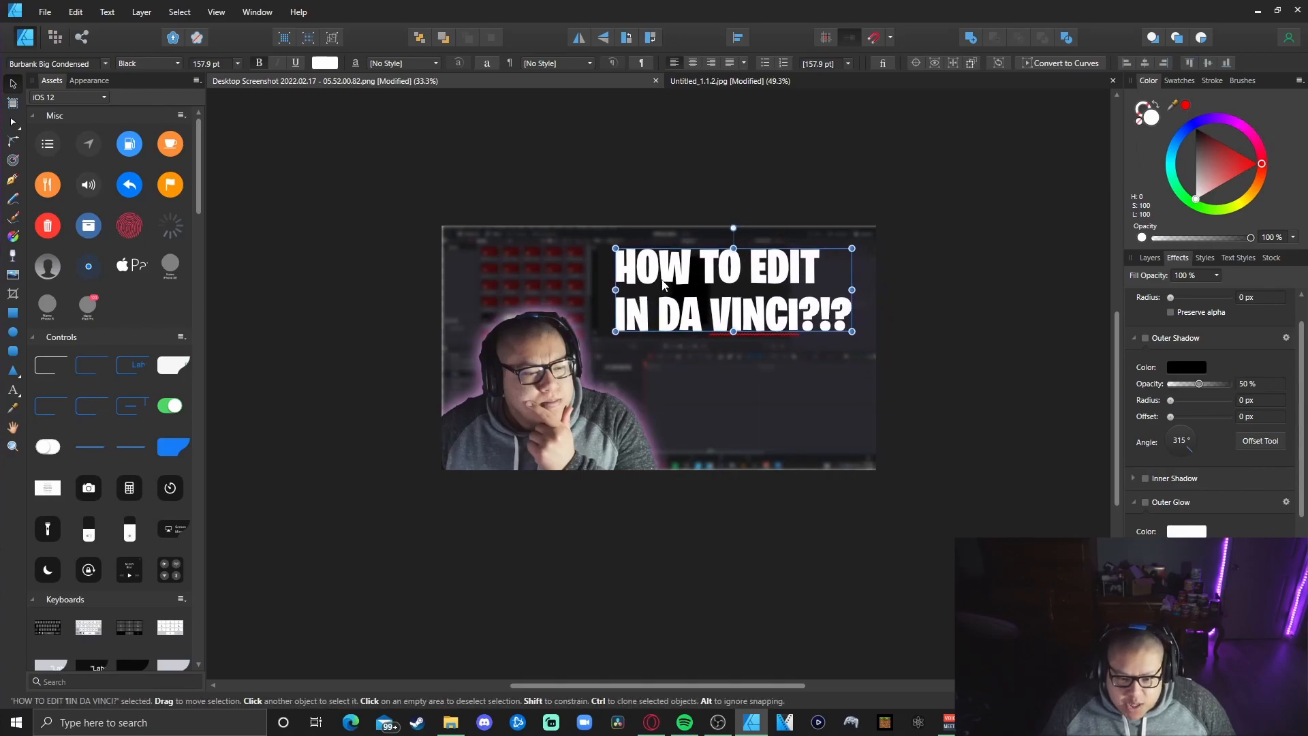
pyautogui.moveTo(852, 331); pyautogui.dragTo(772, 316)
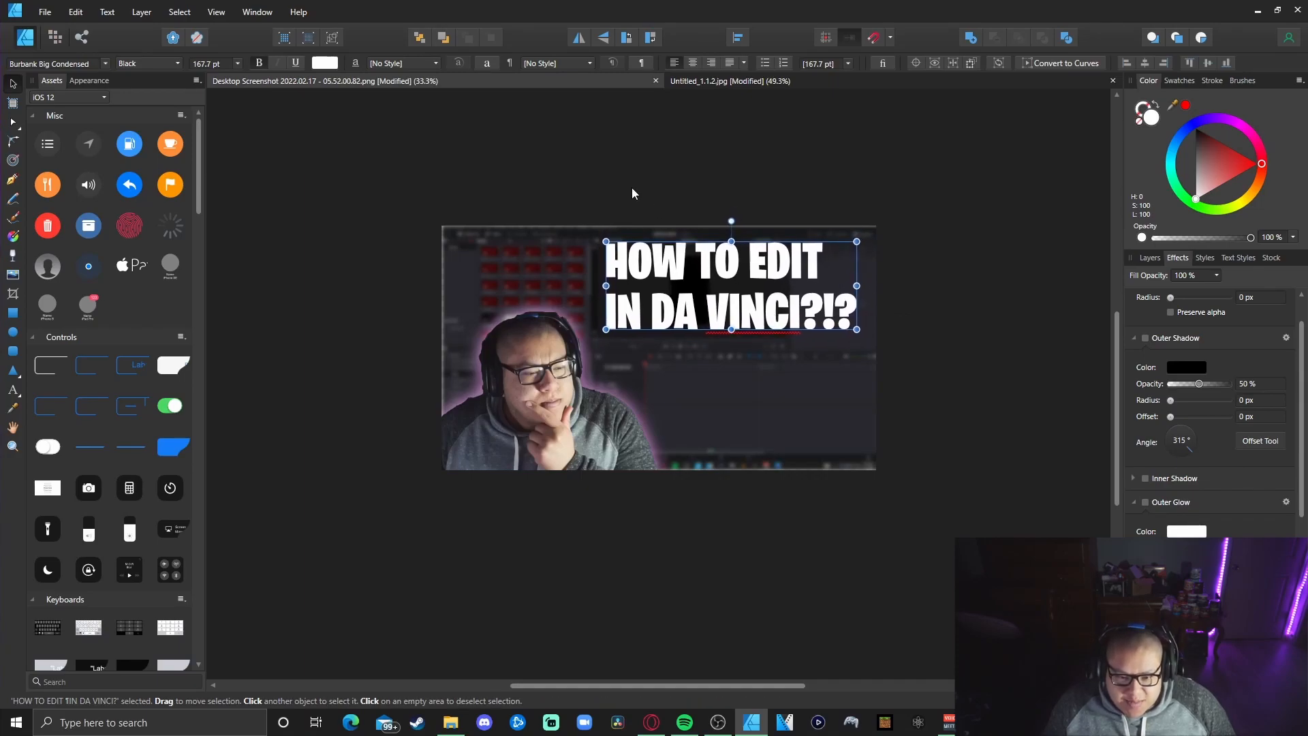
pyautogui.click(633, 189)
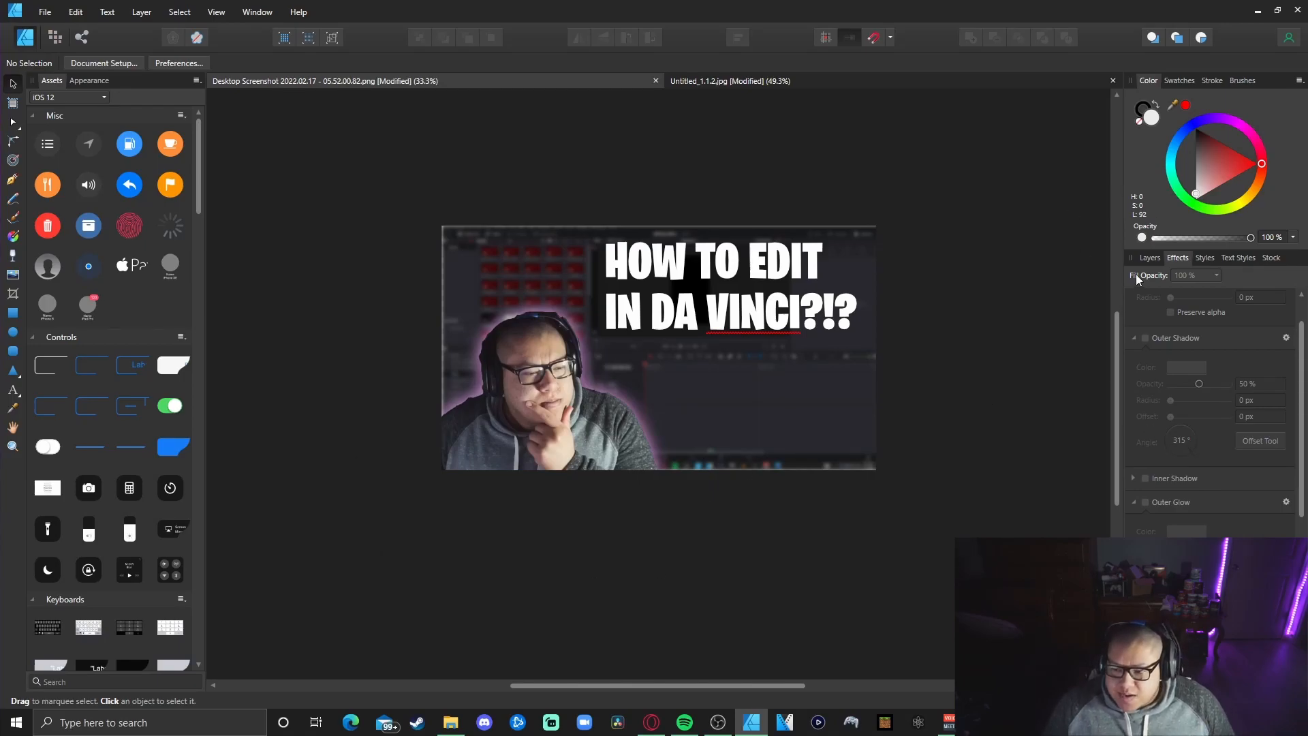
# - Add an Outer Glow to the title with a light pink colour and a radius of 36.2 px
pyautogui.click(1150, 258)
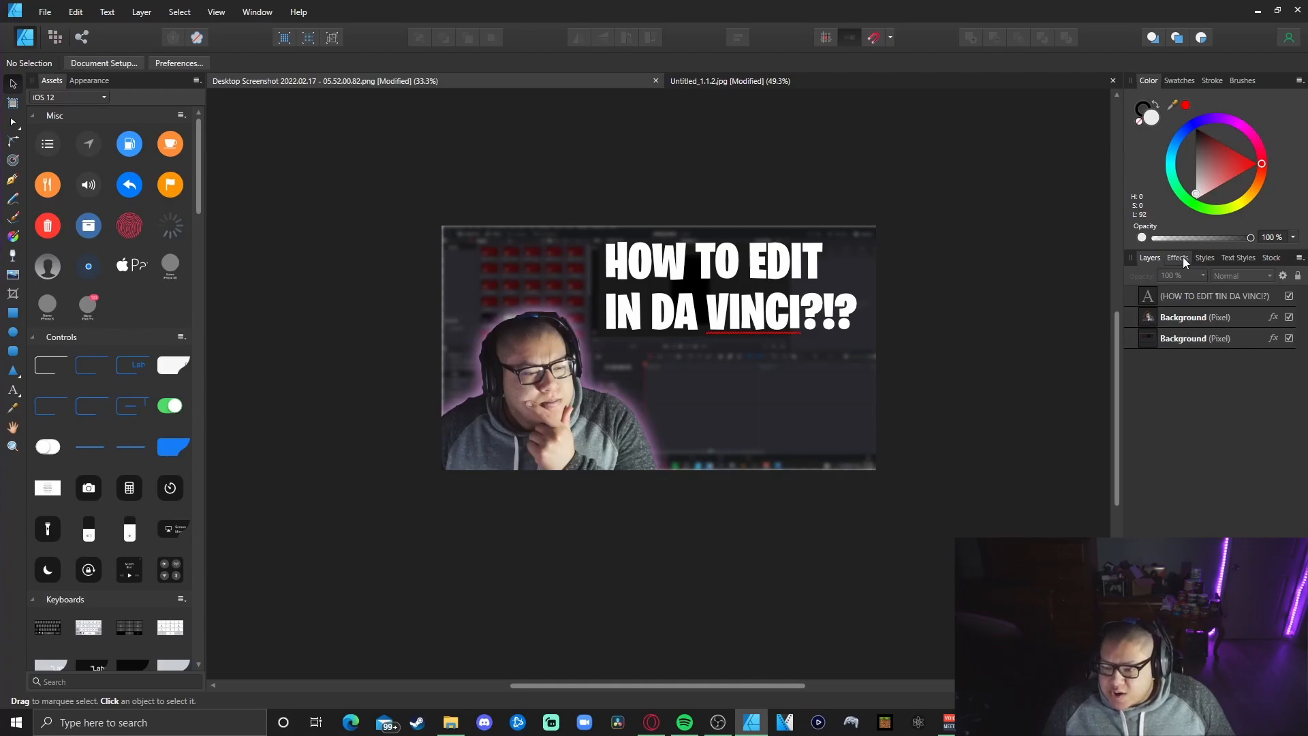
pyautogui.click(1178, 257)
pyautogui.click(774, 301)
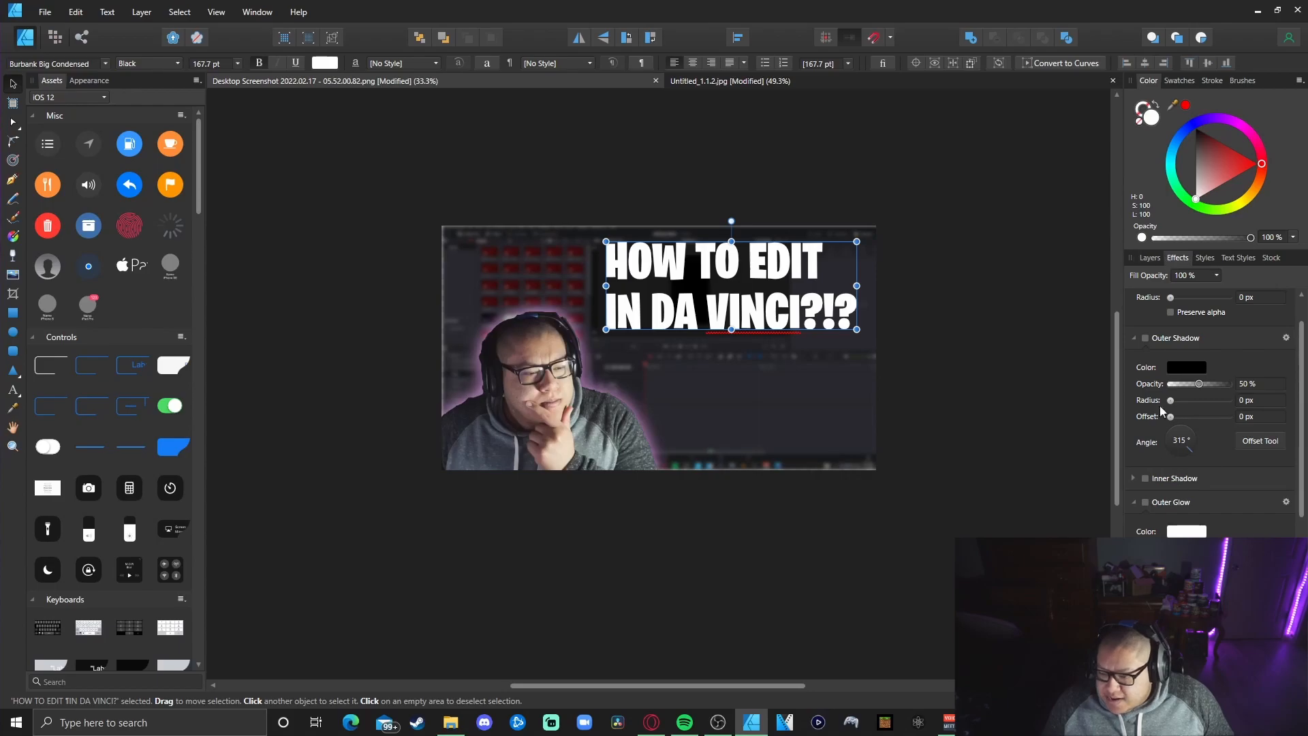
pyautogui.click(1145, 339)
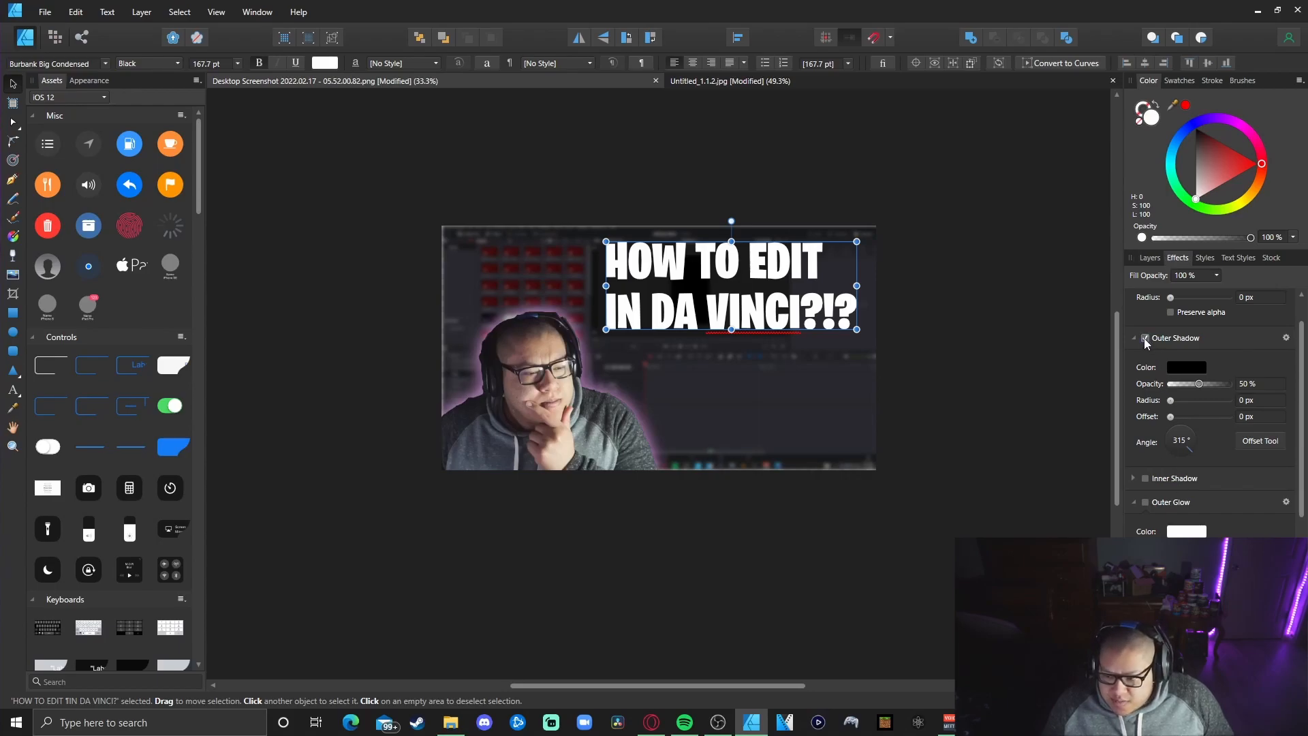
pyautogui.click(1146, 339)
pyautogui.click(1146, 387)
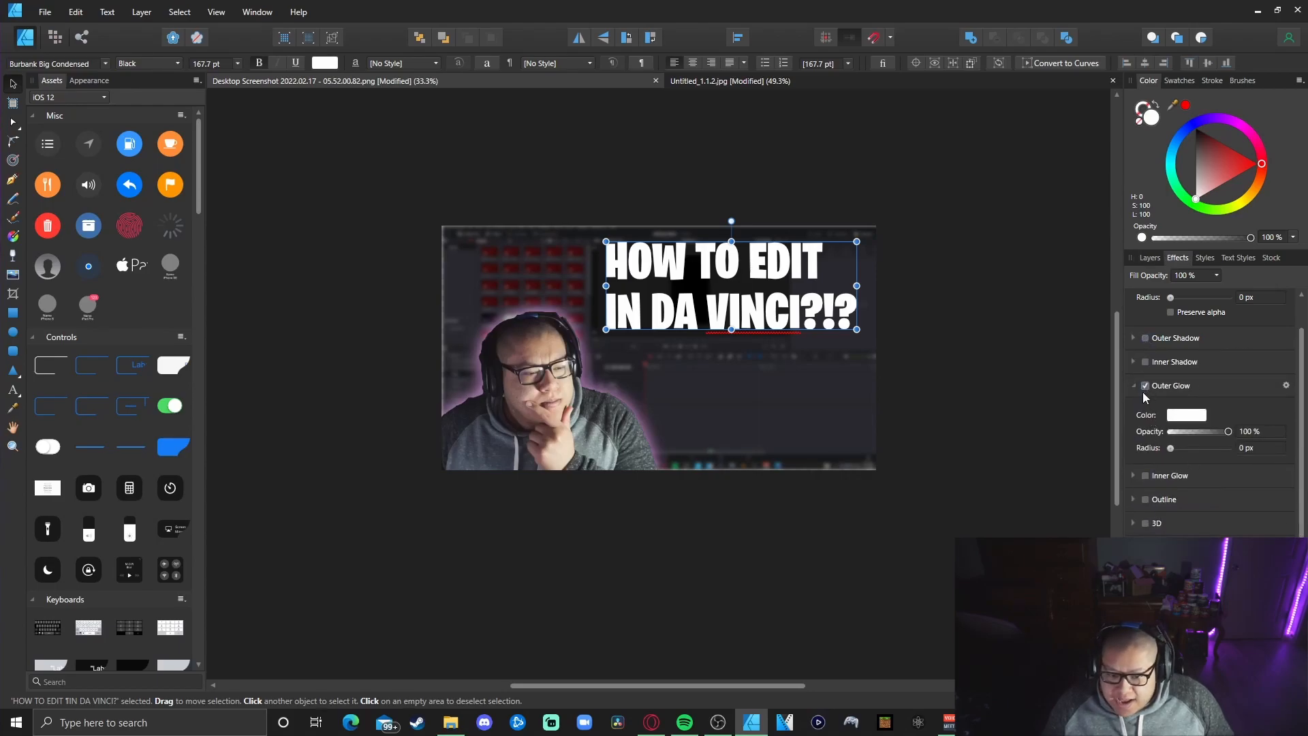
pyautogui.click(1177, 417)
pyautogui.moveTo(1234, 501); pyautogui.dragTo(1214, 450)
pyautogui.click(1176, 448)
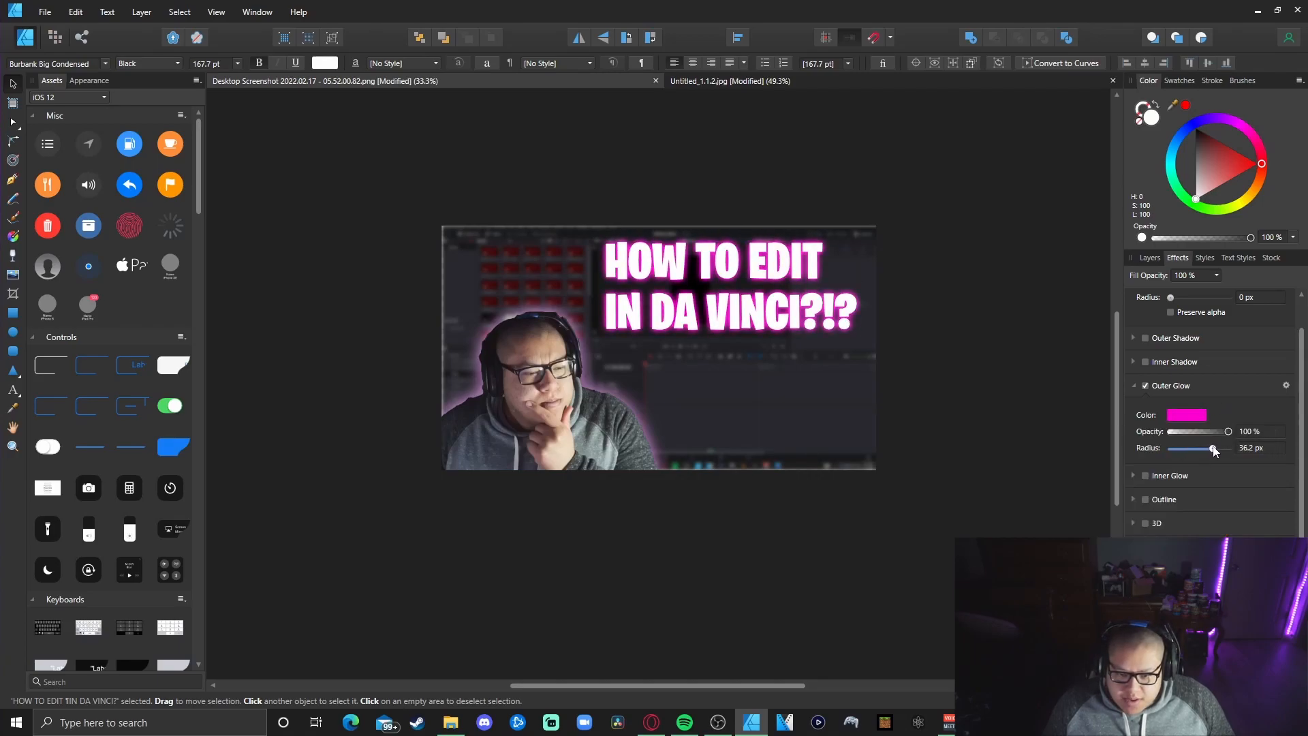
pyautogui.click(1186, 415)
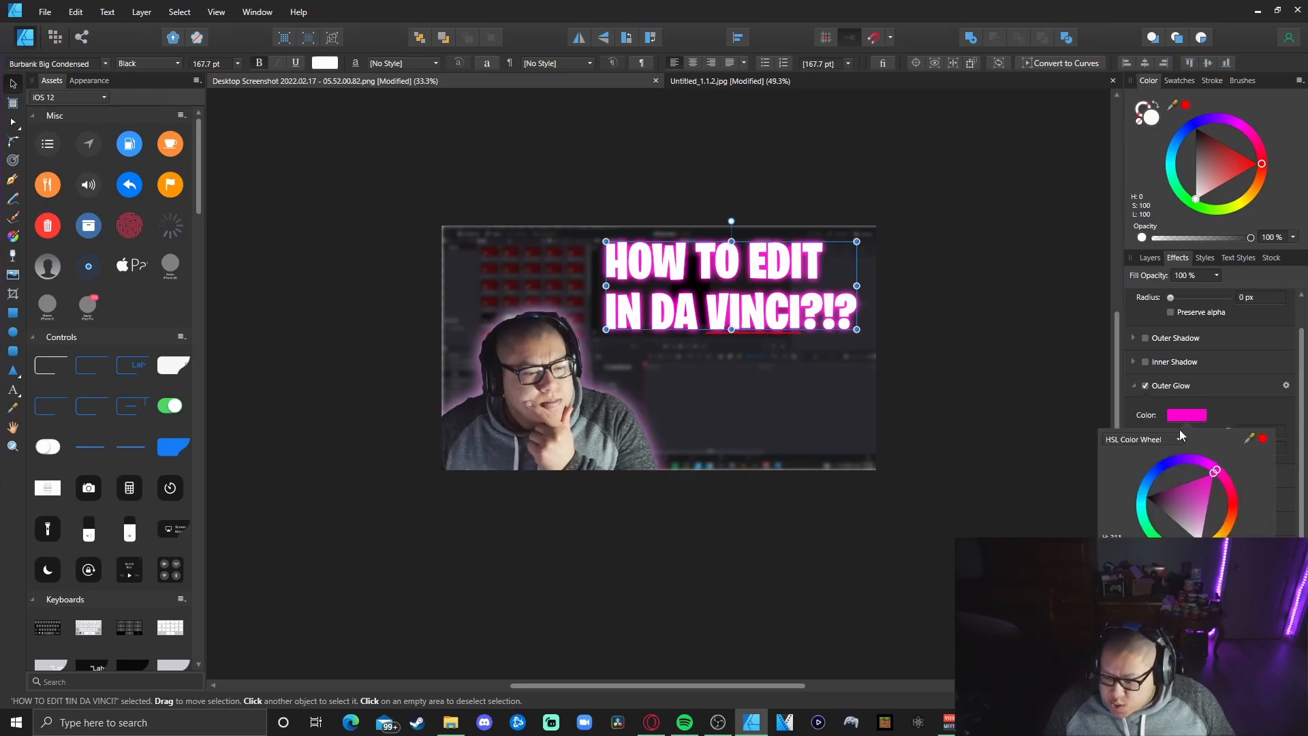
pyautogui.moveTo(1205, 502); pyautogui.dragTo(1204, 509)
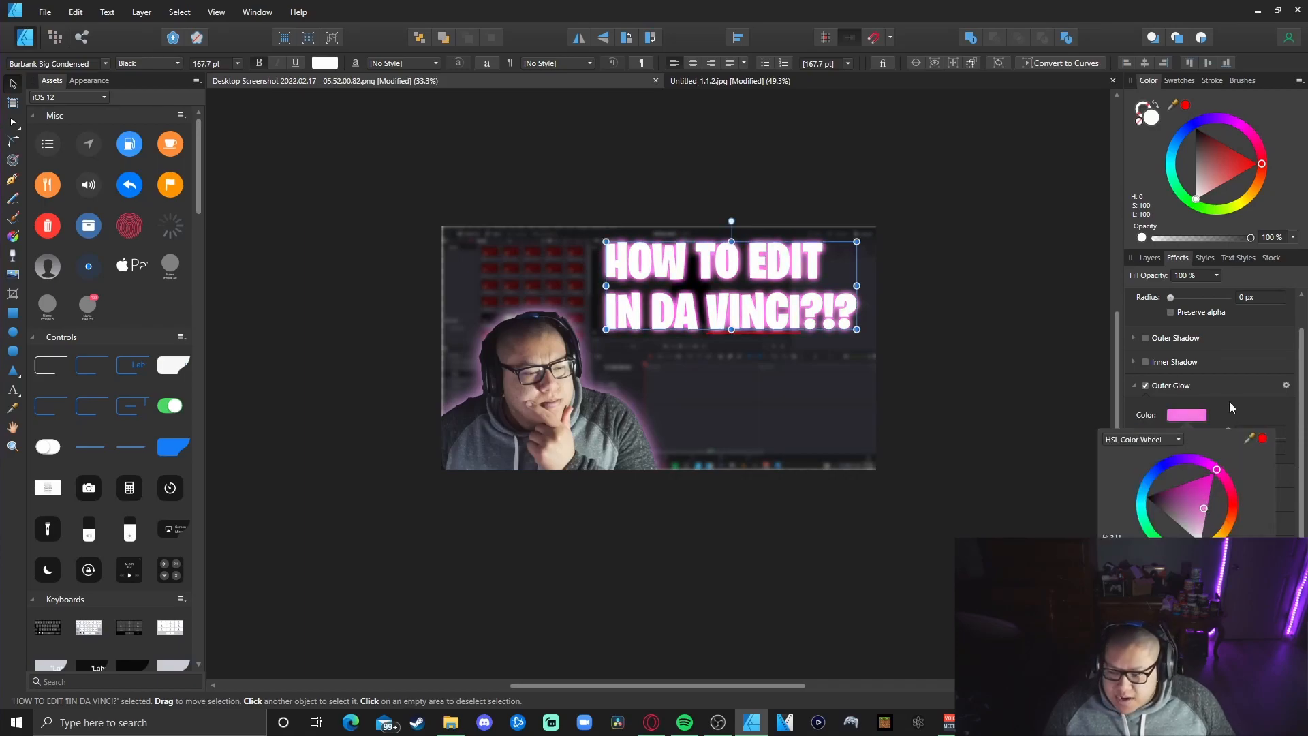
pyautogui.click(976, 443)
pyautogui.scroll(-5, 738, 427)
pyautogui.scroll(4, 730, 416)
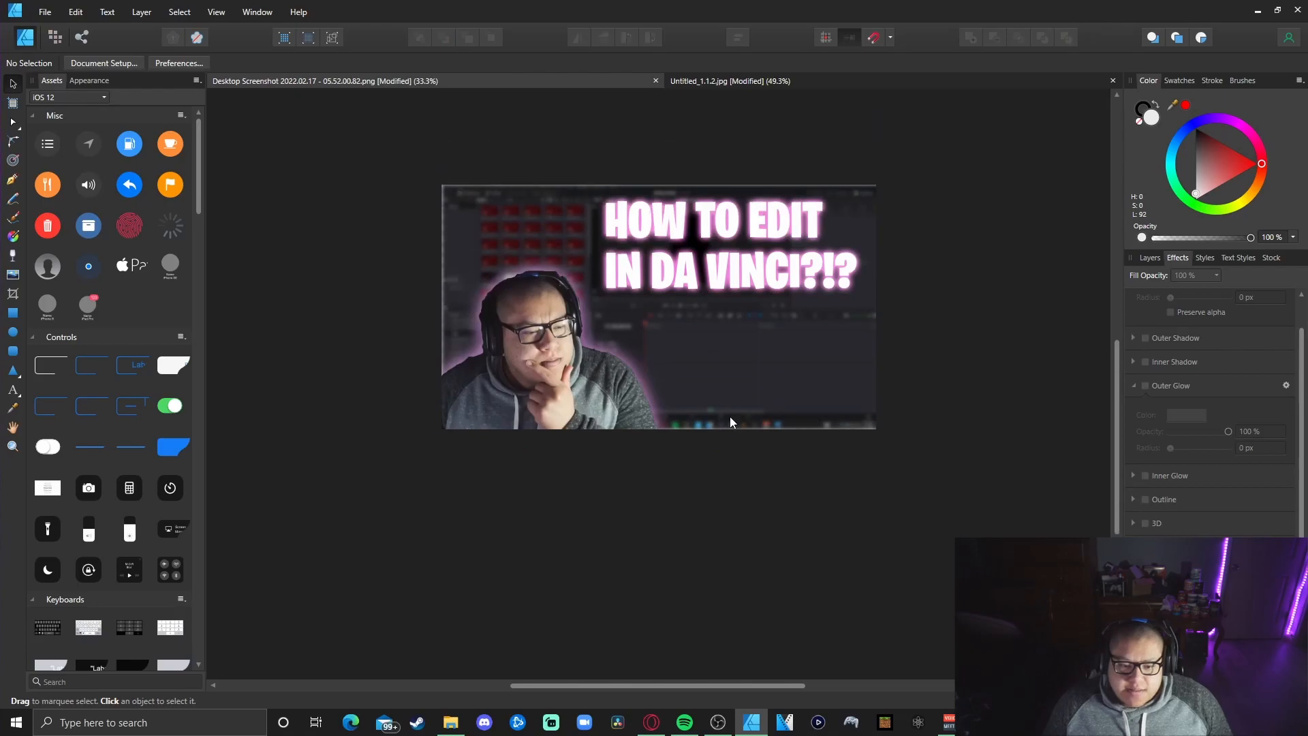
pyautogui.scroll(-1, 729, 416)
pyautogui.scroll(1, 726, 416)
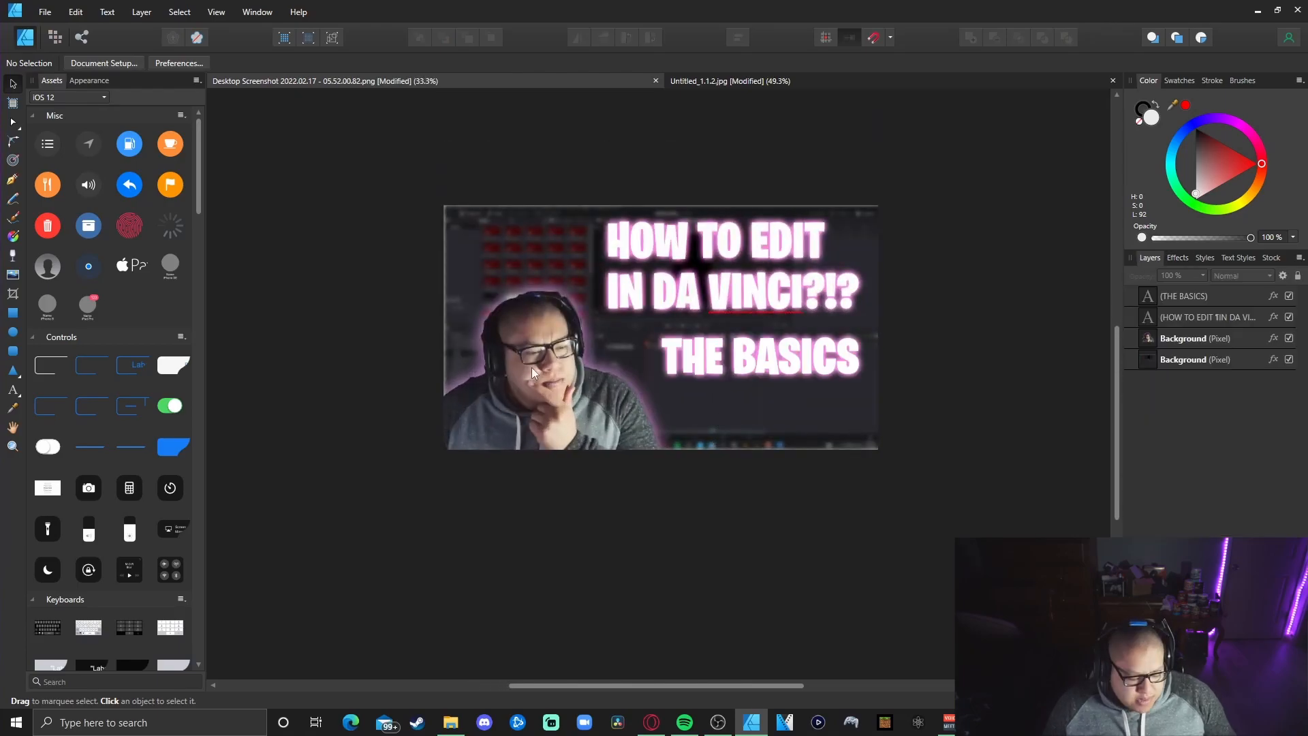
pyautogui.scroll(-3, 591, 367)
pyautogui.scroll(2, 596, 366)
pyautogui.scroll(1, 596, 366)
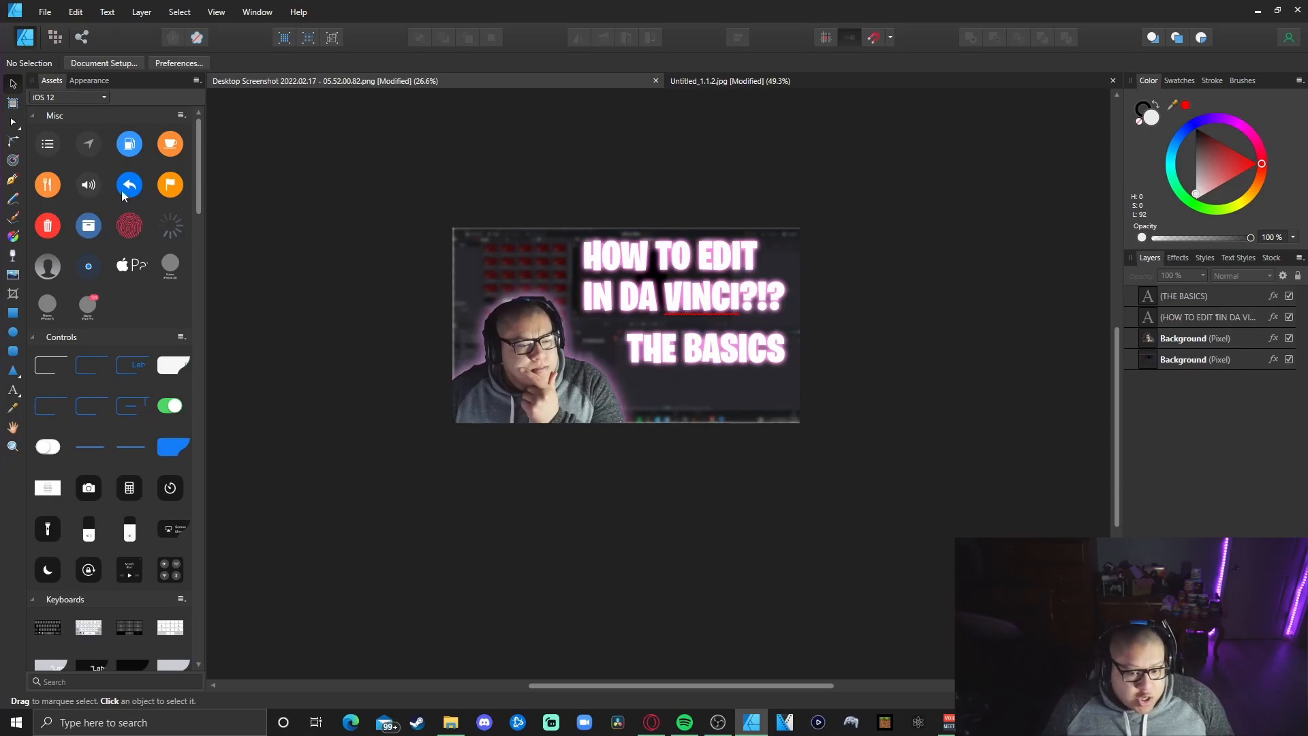
# - Start a JPEG export of the whole document and turn off metadata embedding in its detailed settings
pyautogui.click(45, 12)
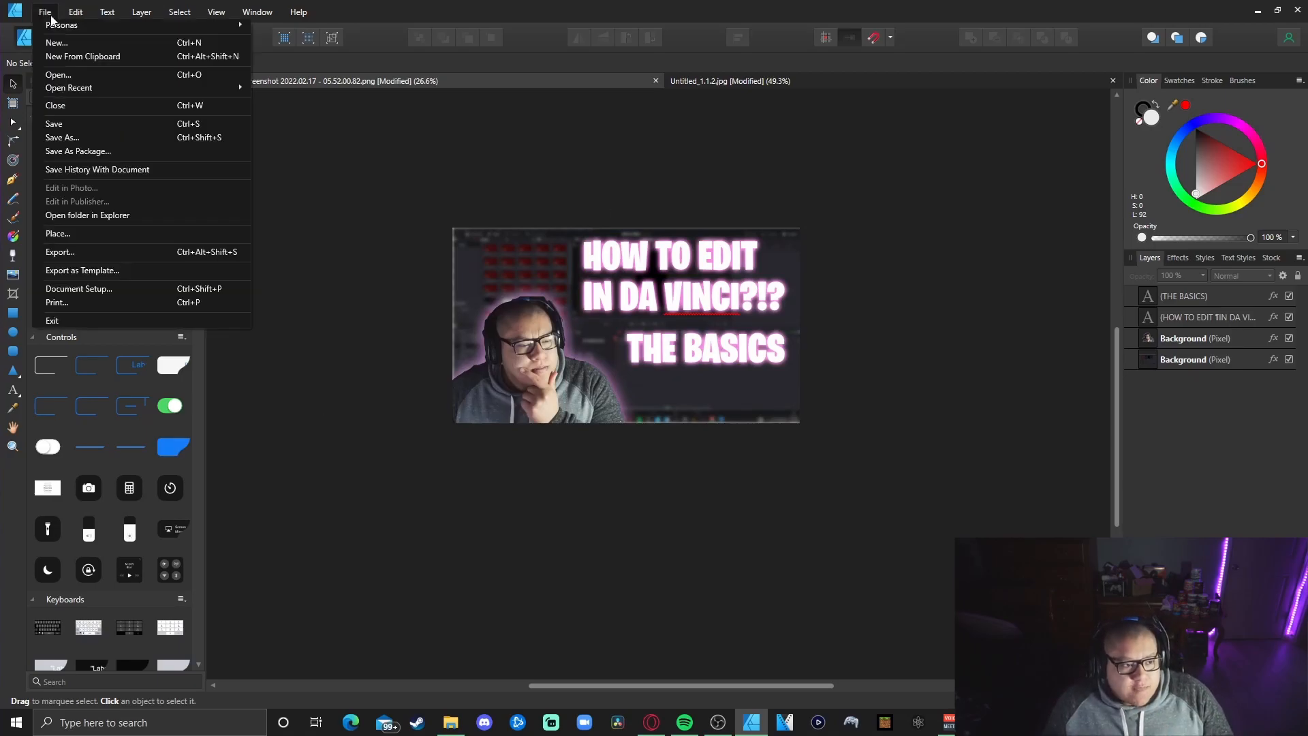
pyautogui.click(85, 252)
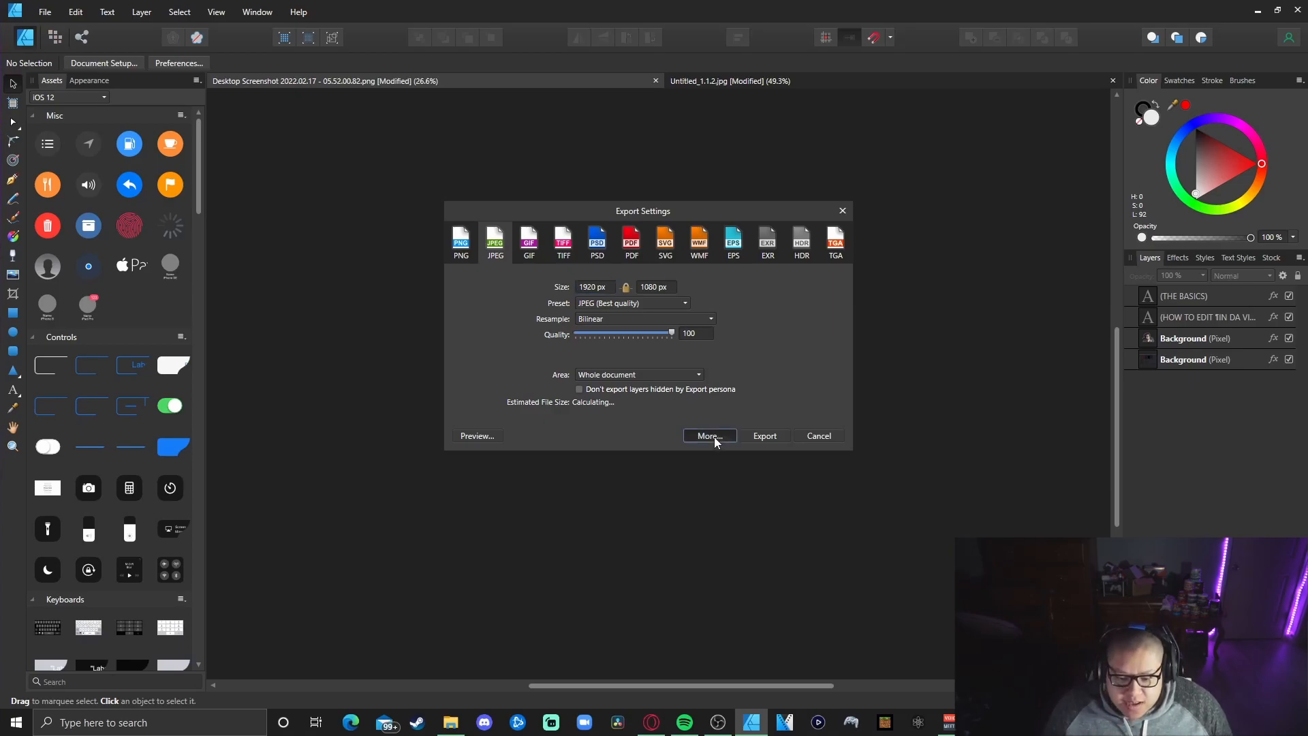
pyautogui.click(712, 437)
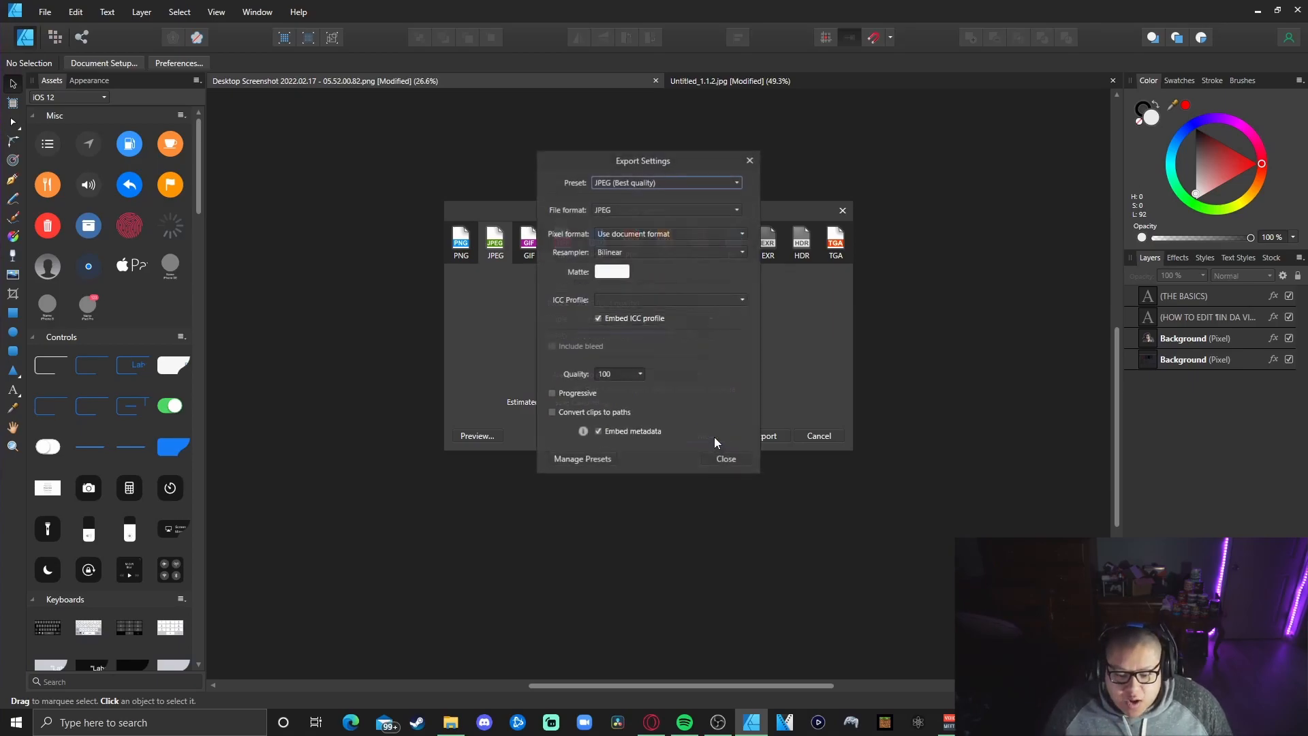
pyautogui.click(598, 432)
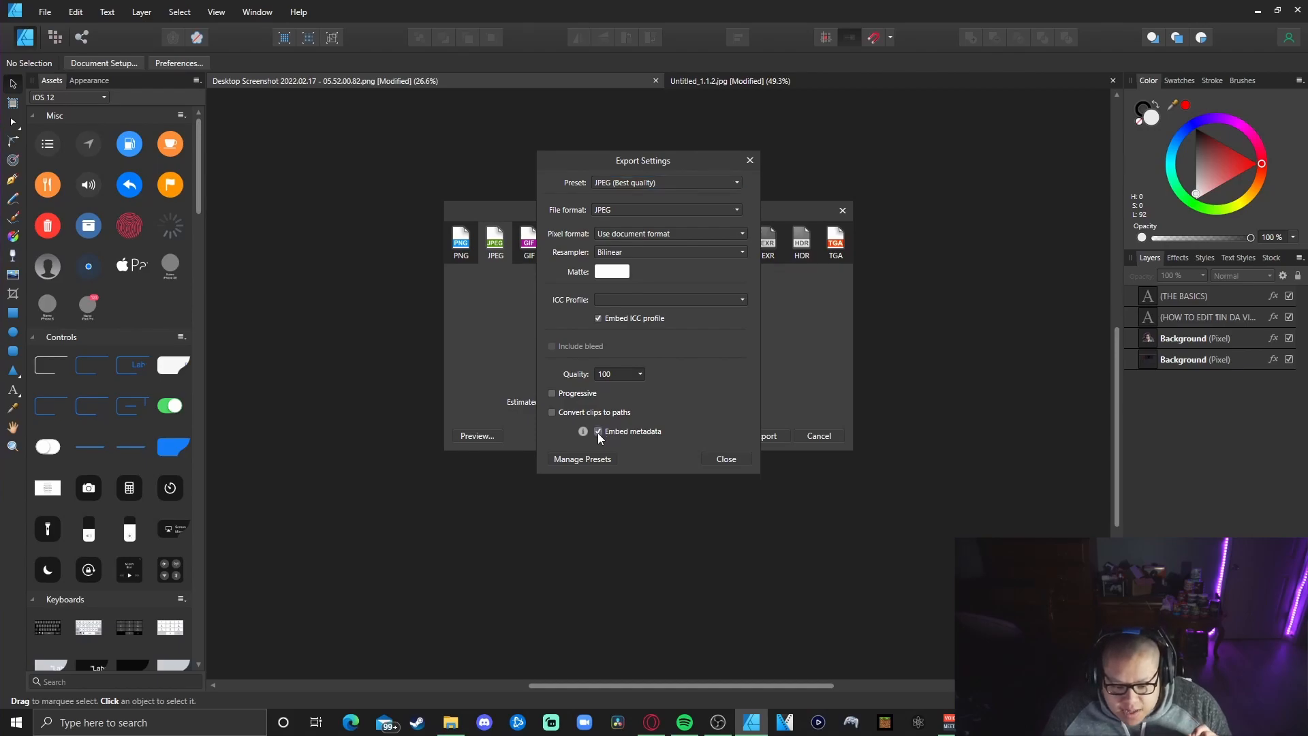
pyautogui.click(724, 460)
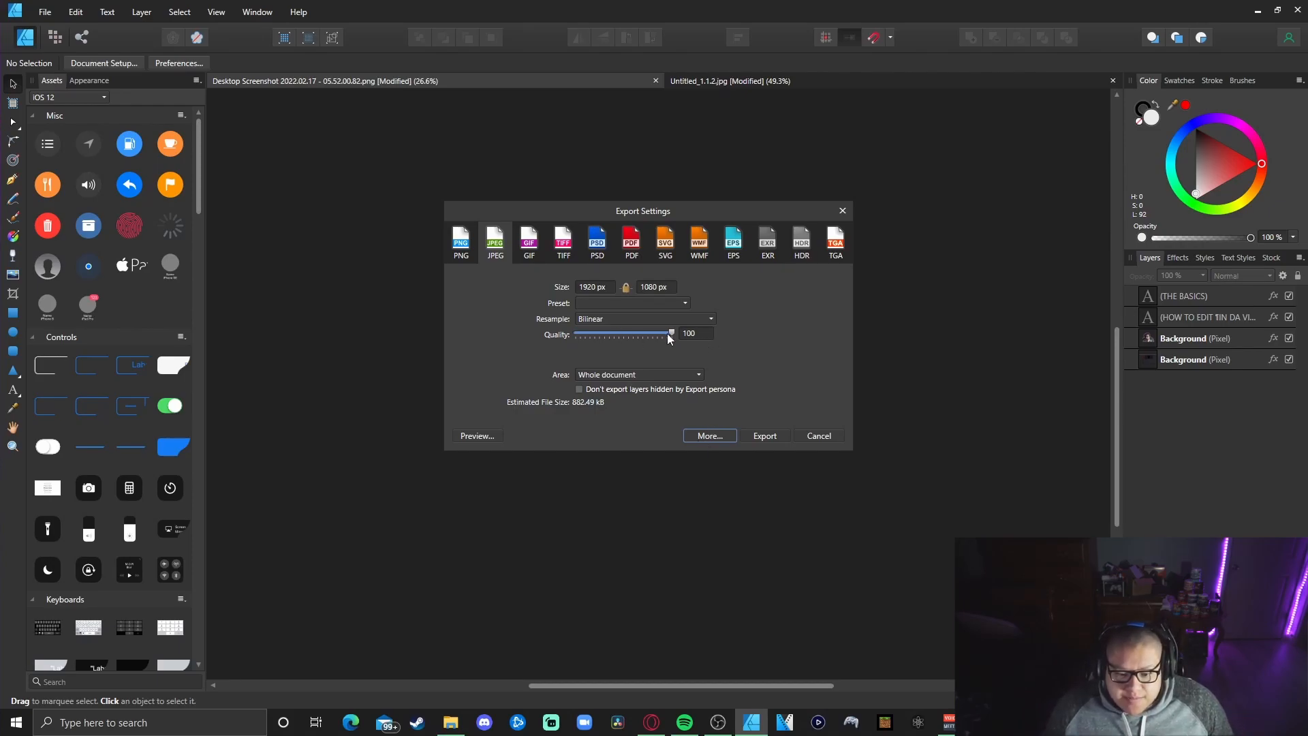
# - Compare the estimated file size of a PNG export with that of a JPEG at quality 100
pyautogui.moveTo(673, 335)
pyautogui.mouseDown()
pyautogui.moveTo(640, 335)
pyautogui.moveTo(694, 335)
pyautogui.mouseUp()
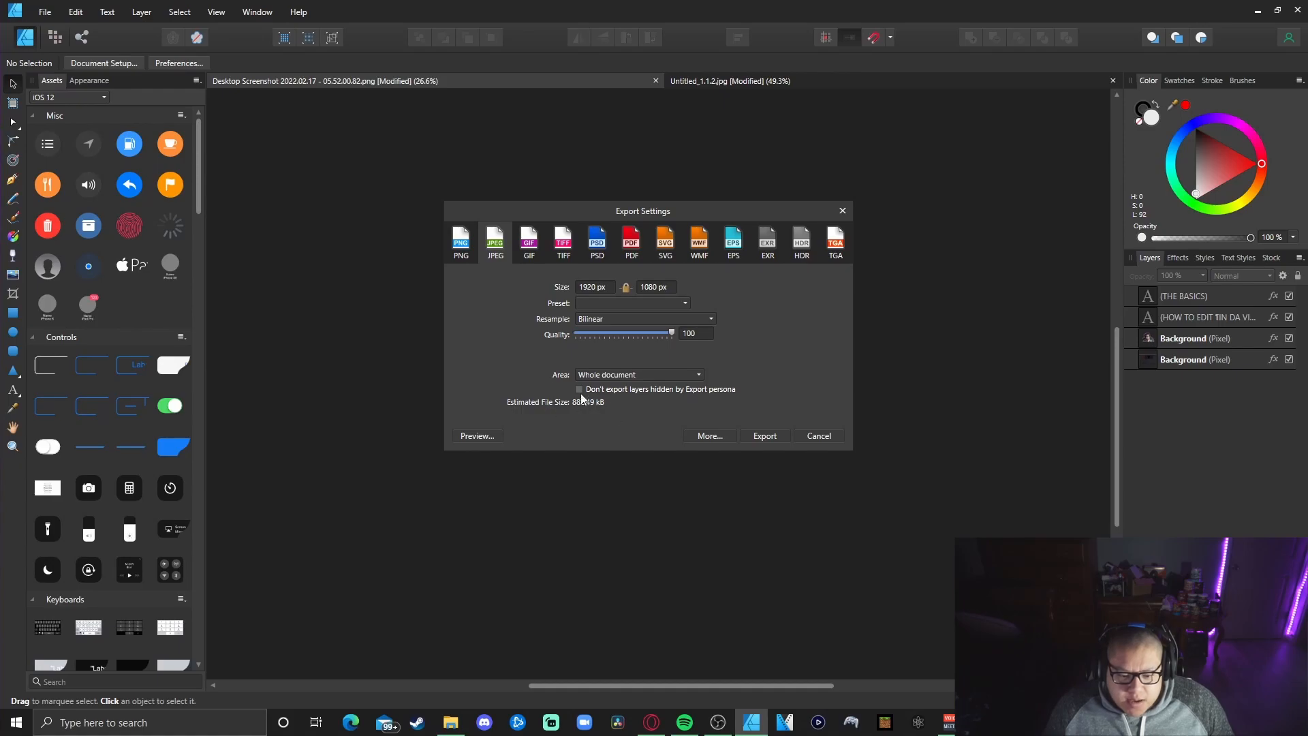
pyautogui.click(463, 253)
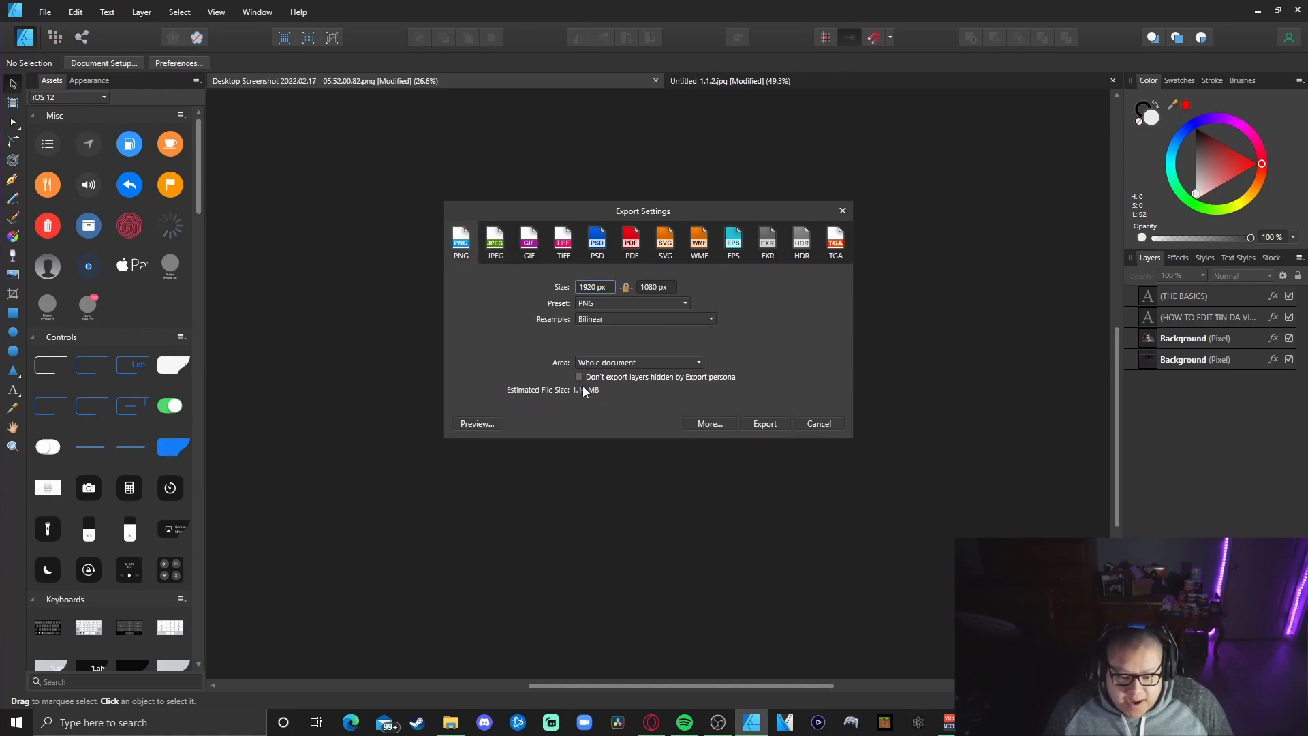
pyautogui.click(495, 246)
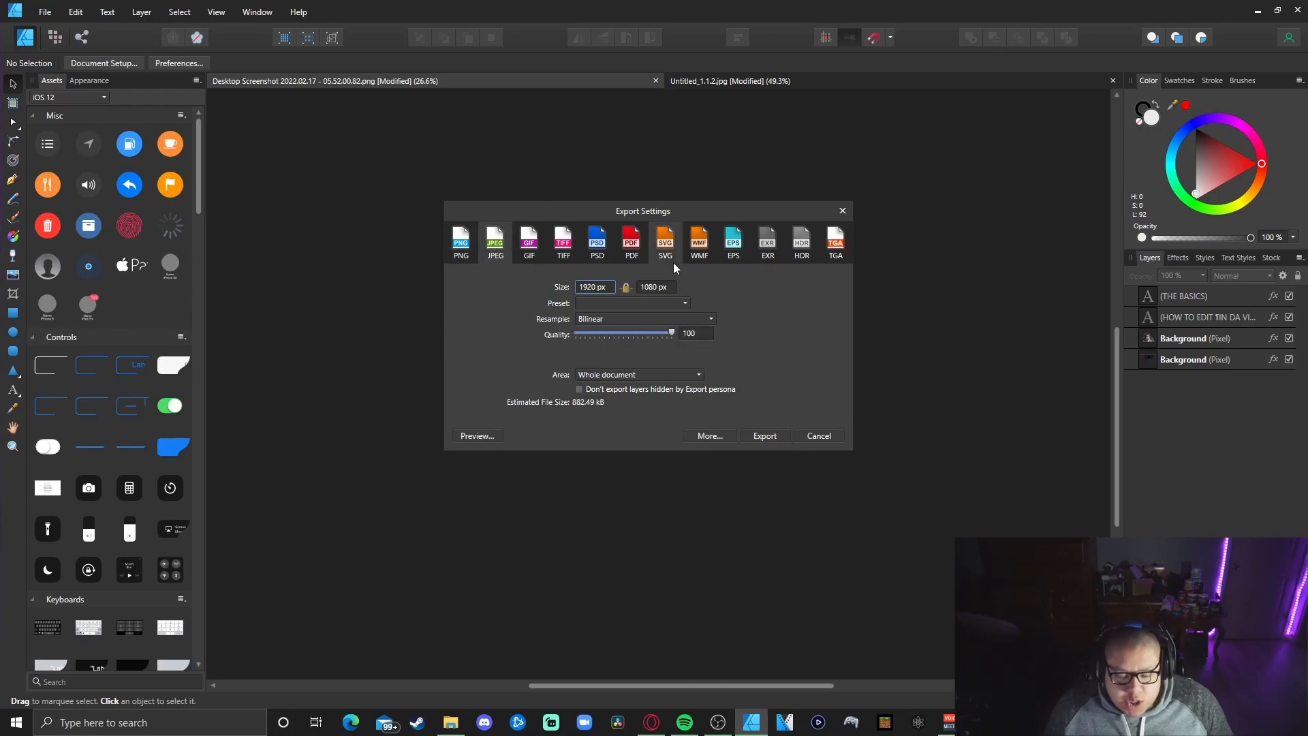
# - Export the thumbnail as a JPEG named DaVinci Resolve Thumbnail in the photoshop folder under Premiere pro videos
pyautogui.click(763, 437)
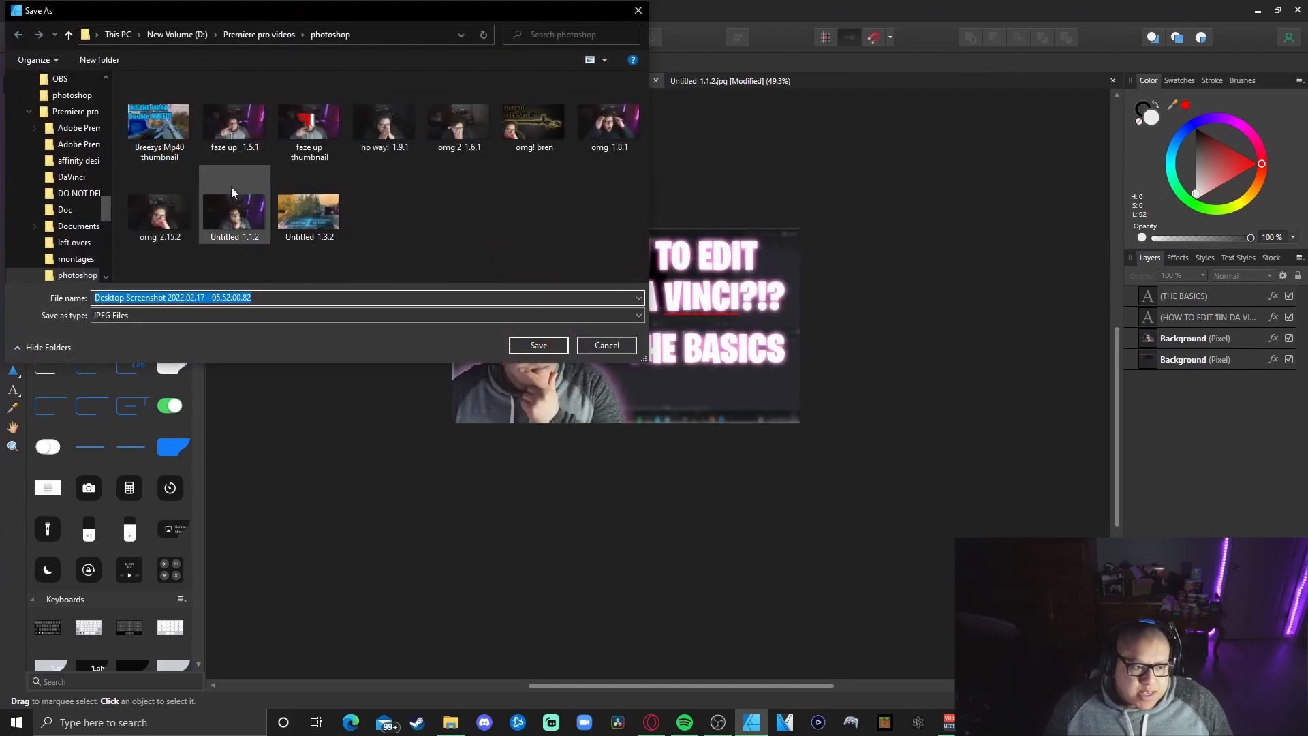
pyautogui.click(120, 317)
pyautogui.click(120, 316)
pyautogui.click(129, 337)
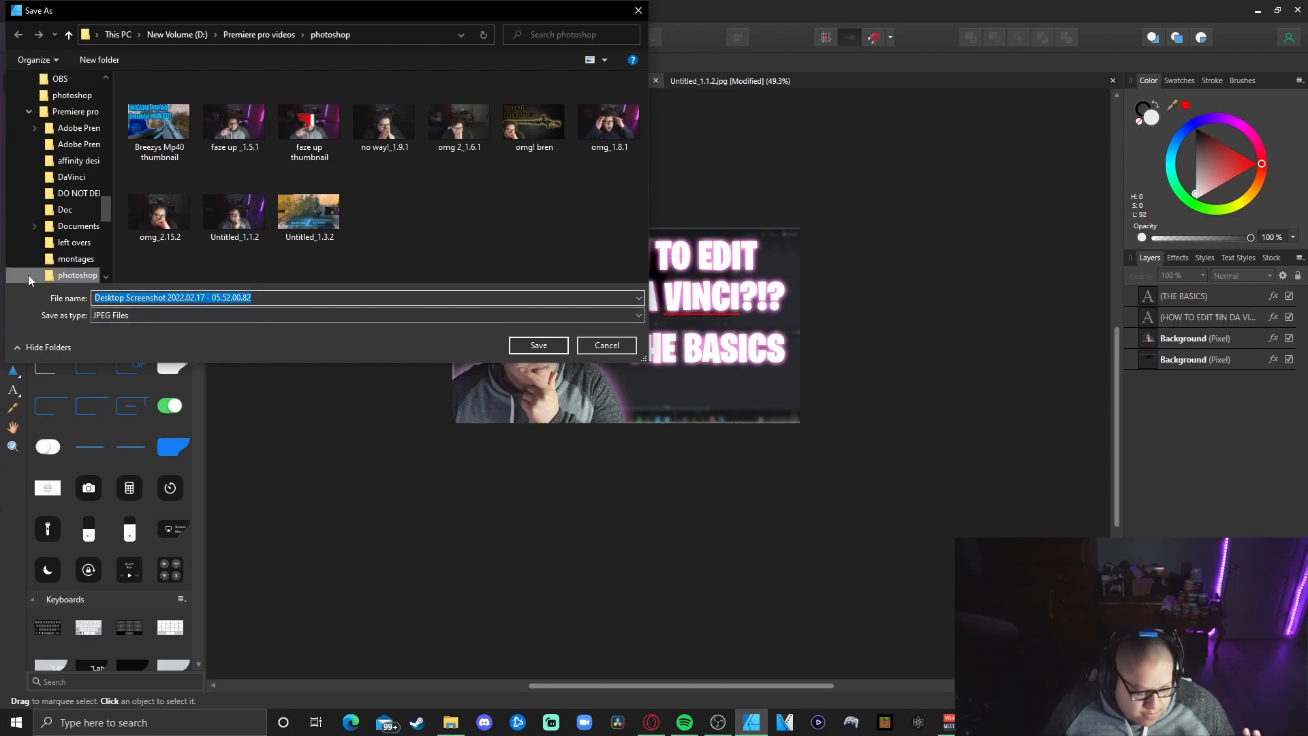
pyautogui.write('D')
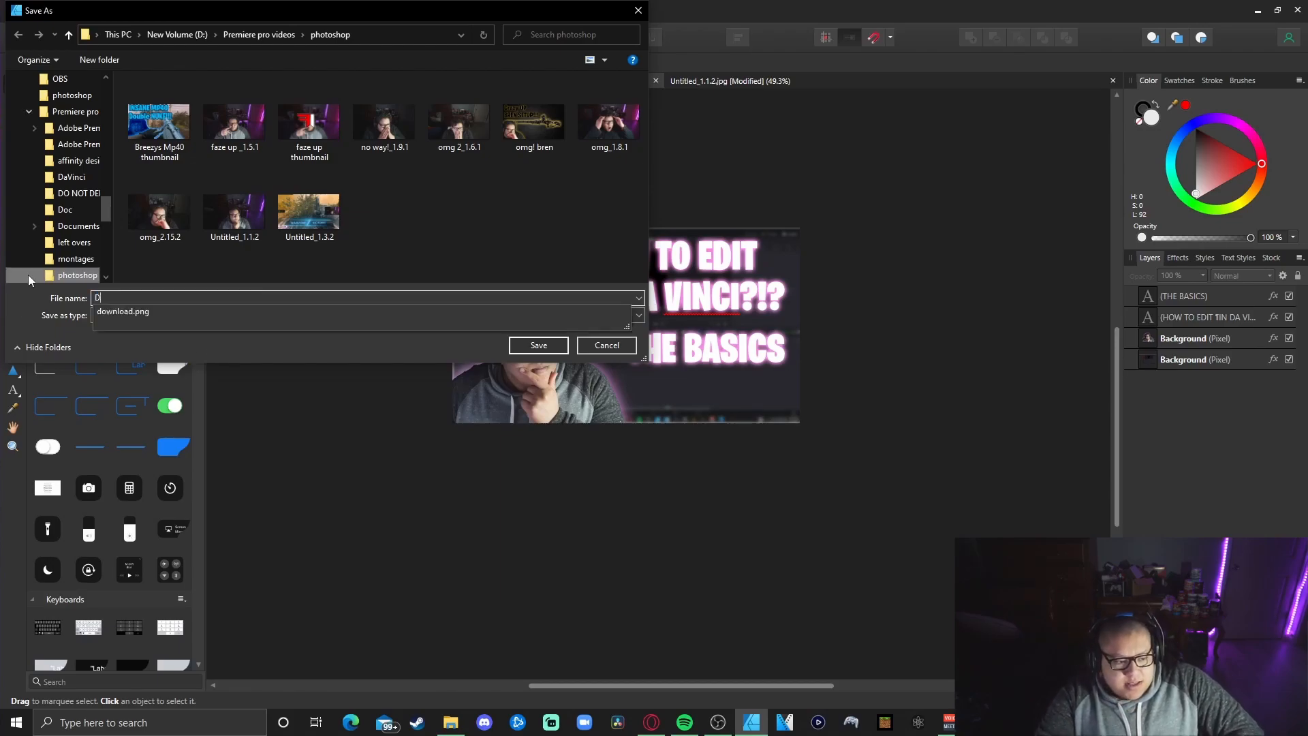
pyautogui.write('aVinci ')
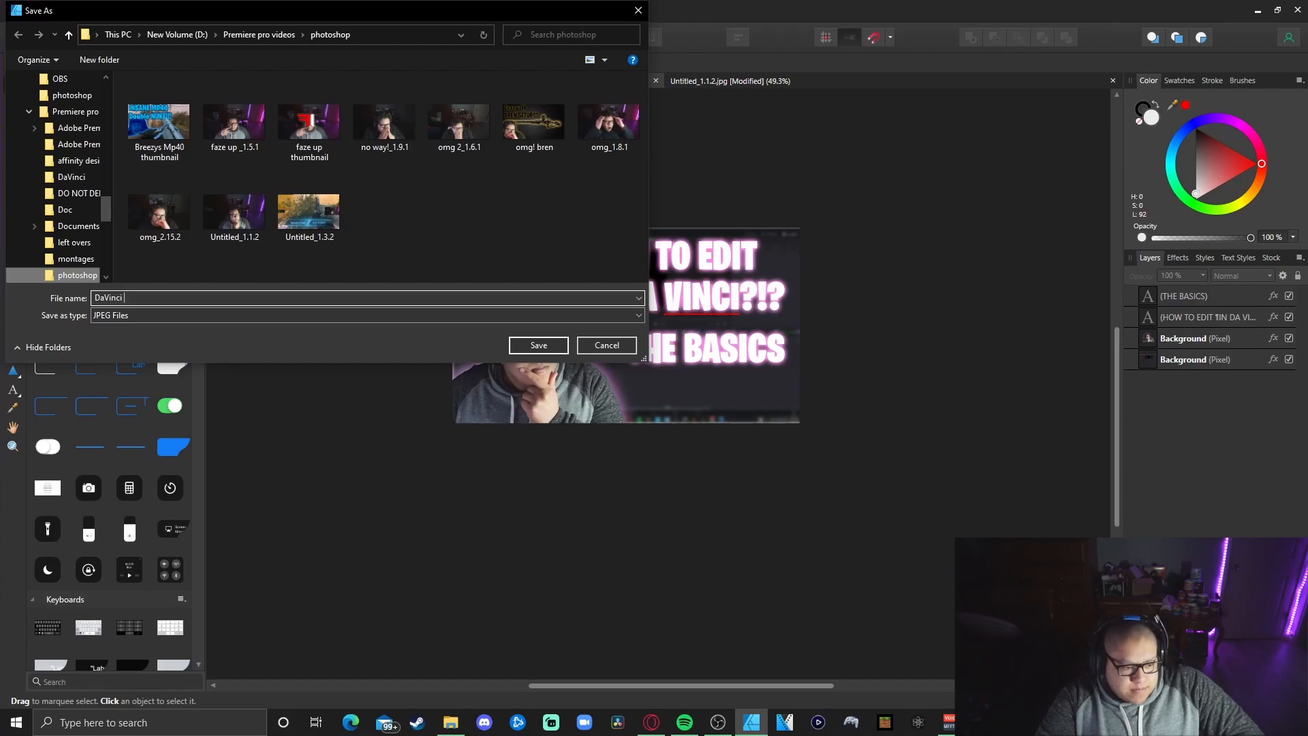
pyautogui.write('Resolve Thumbnail')
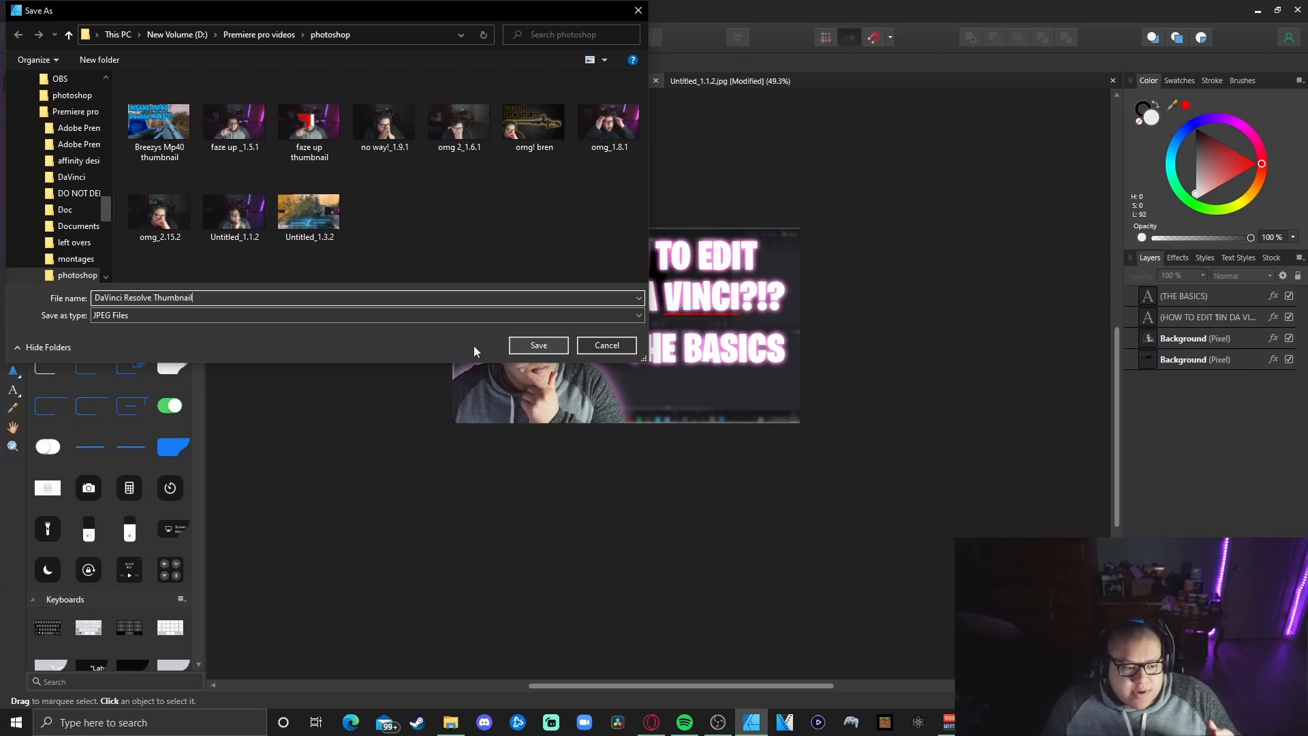
pyautogui.click(538, 345)
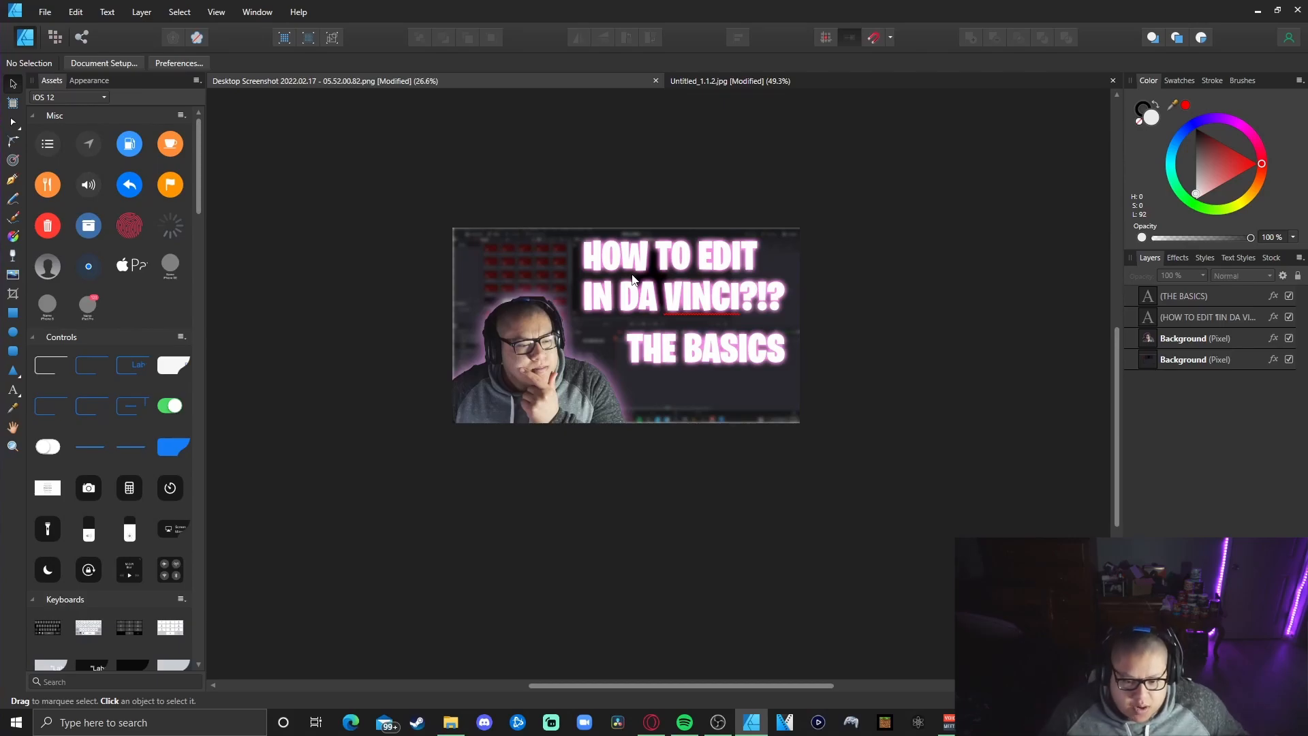
pyautogui.scroll(1, 616, 342)
pyautogui.scroll(3, 617, 337)
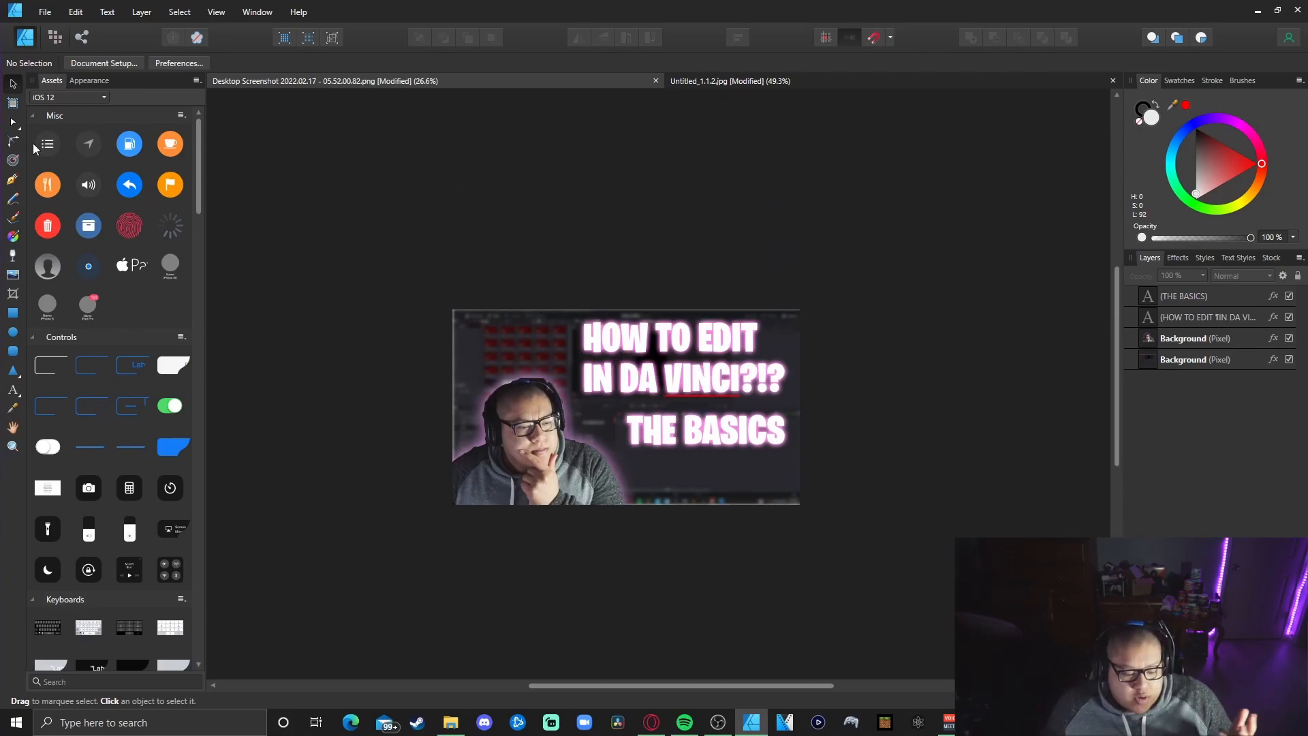
# - Switch to File Explorer, go up to New Volume (D:) and check the photoshop folder at its root
pyautogui.click(450, 724)
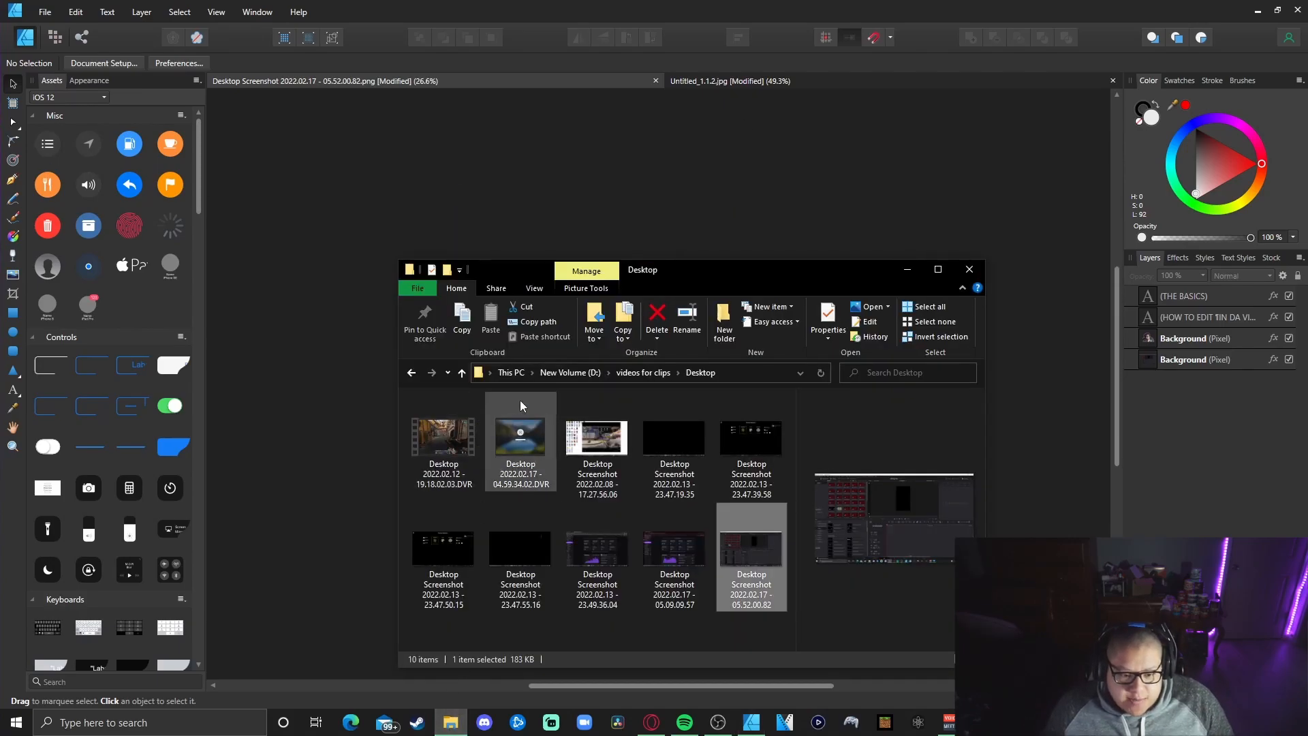
pyautogui.click(461, 374)
pyautogui.click(462, 374)
pyautogui.scroll(2, 492, 477)
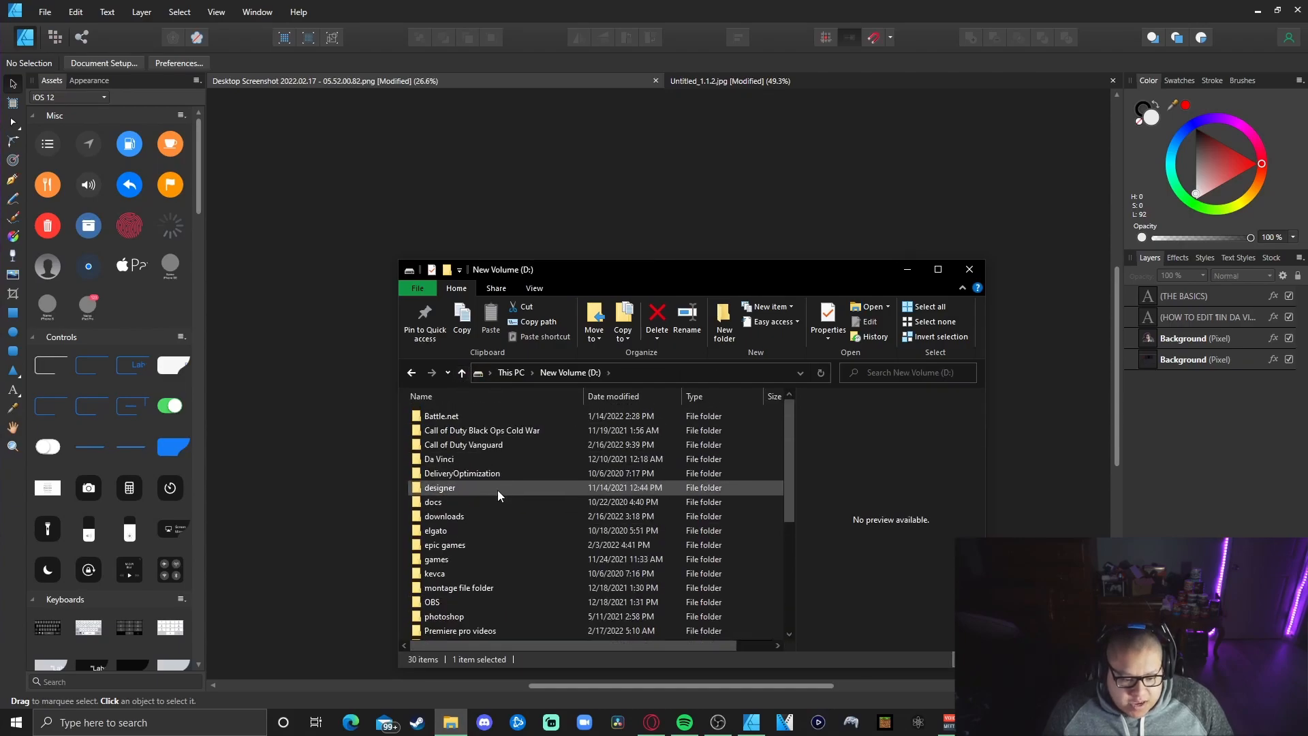
pyautogui.scroll(-1, 496, 486)
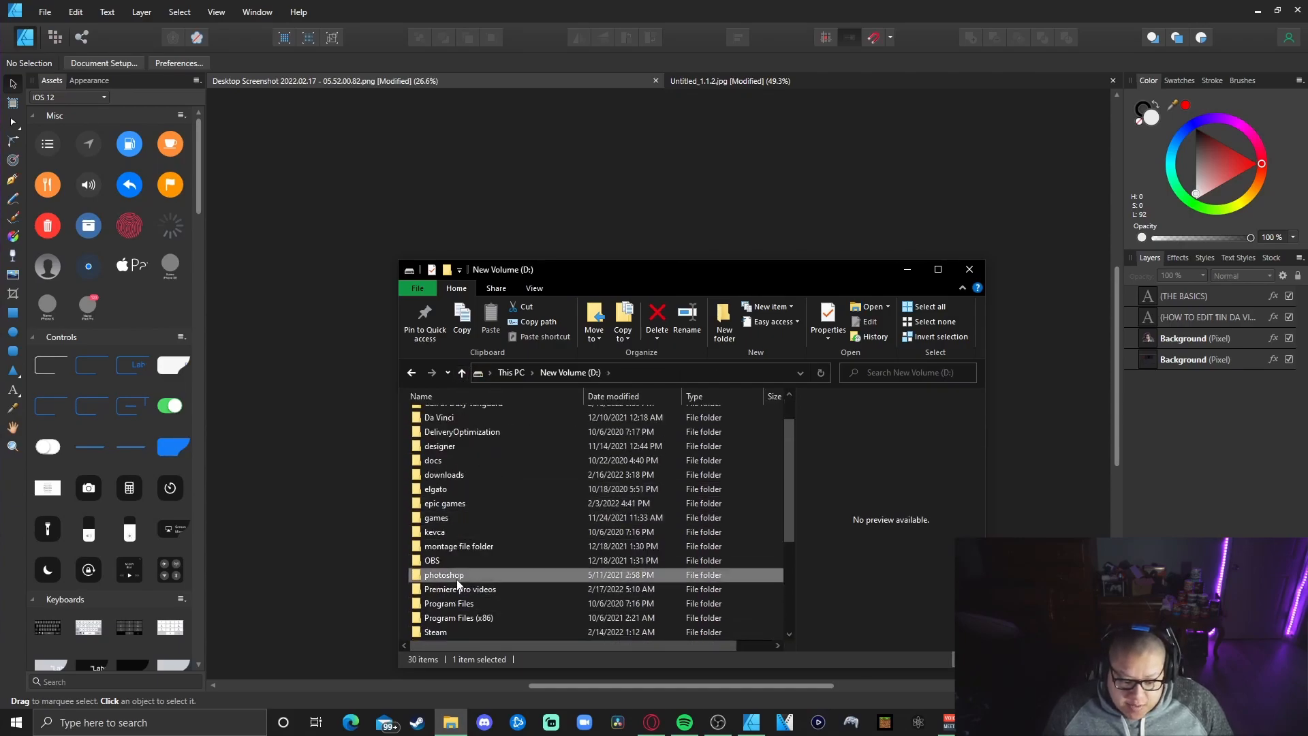
pyautogui.doubleClick(452, 576)
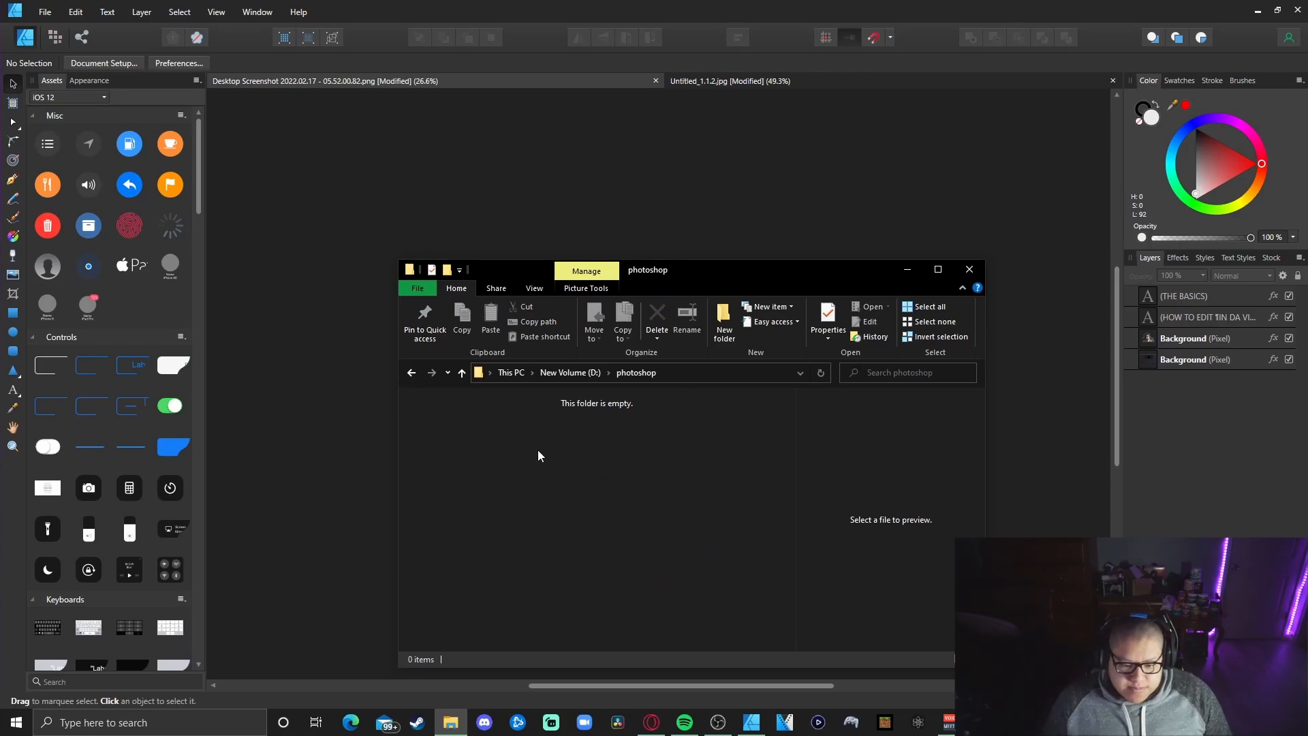
pyautogui.click(463, 375)
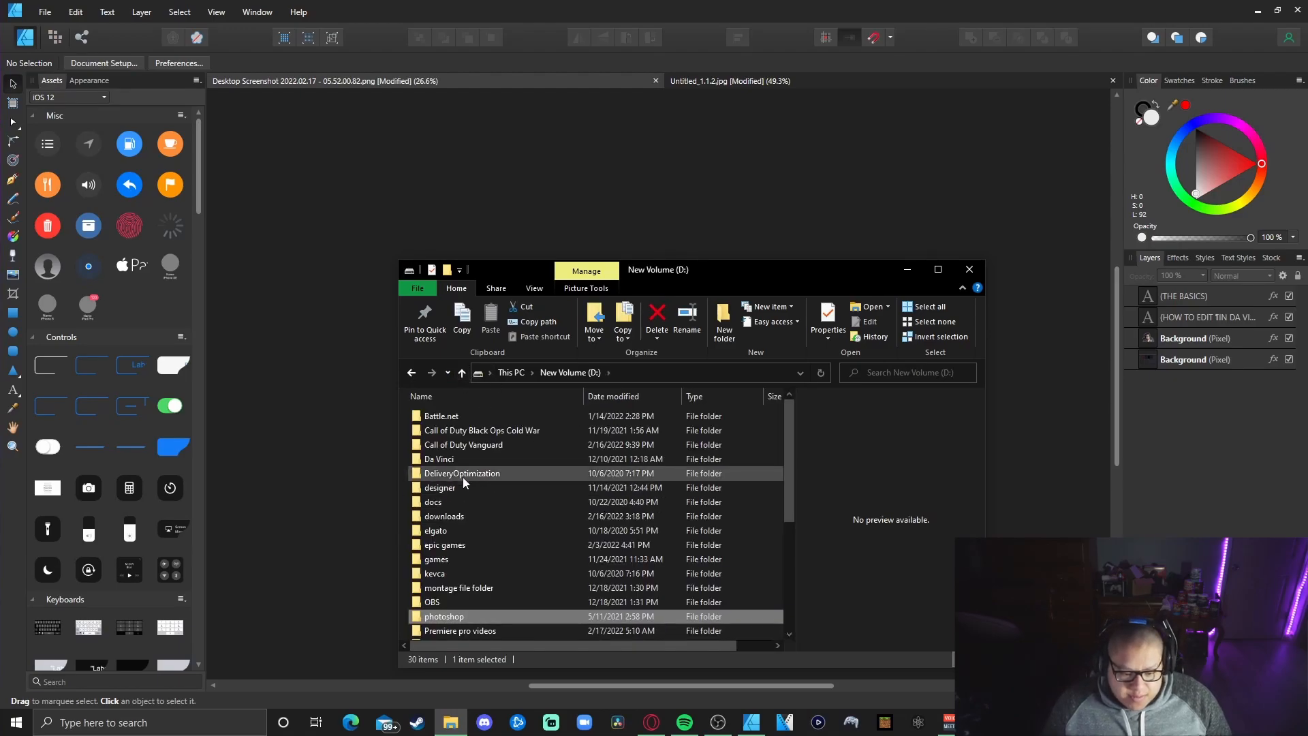
# - Open the photoshop folder inside Premiere pro videos on the D: drive
pyautogui.scroll(-1, 476, 473)
pyautogui.click(464, 548)
pyautogui.doubleClick(461, 589)
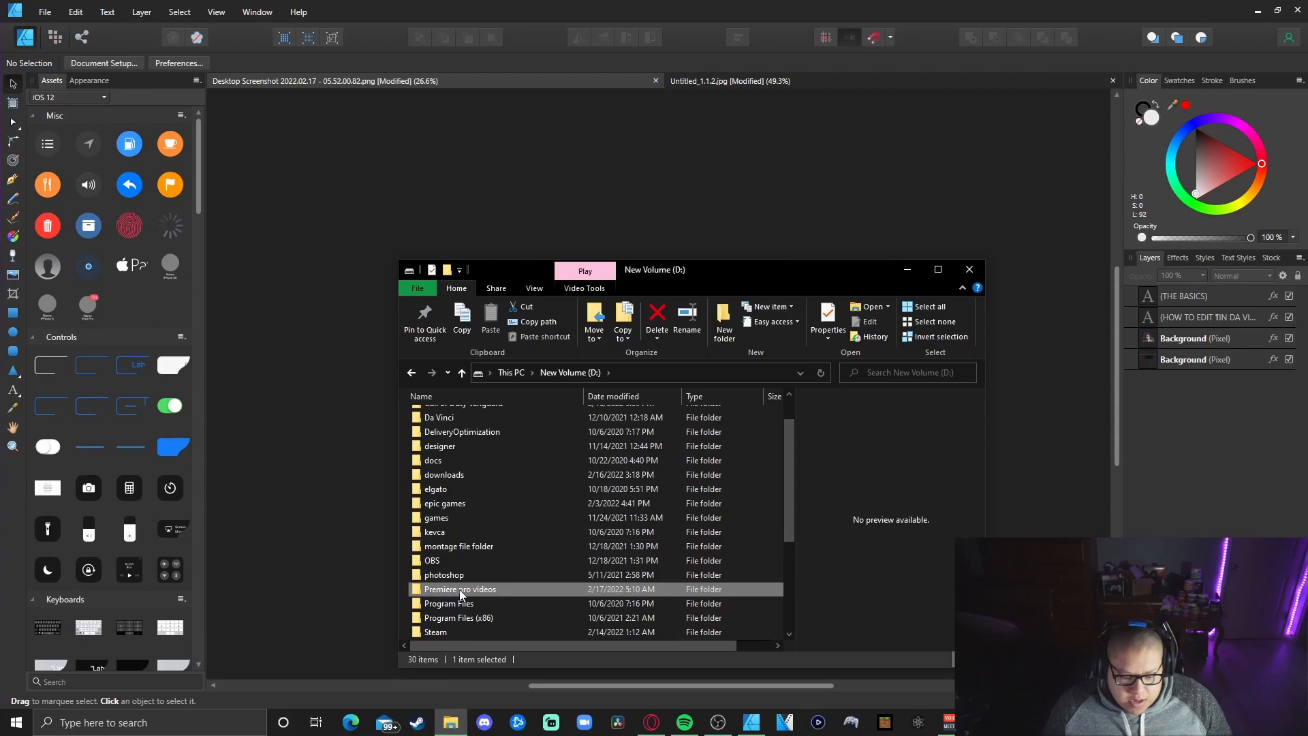
pyautogui.doubleClick(529, 491)
pyautogui.scroll(-2, 545, 477)
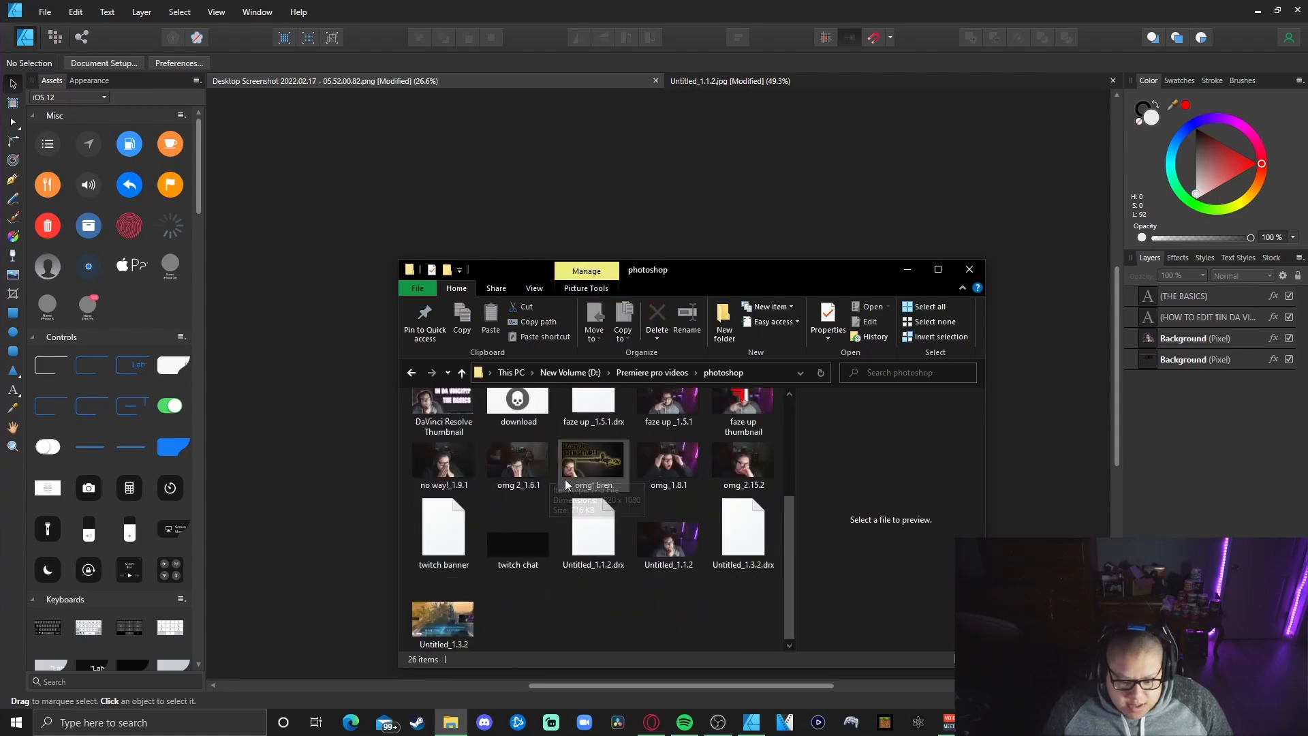
# - View the exported DaVinci Resolve Thumbnail image in Photos, and close both the image and the folder window
pyautogui.scroll(3, 635, 491)
pyautogui.doubleClick(444, 582)
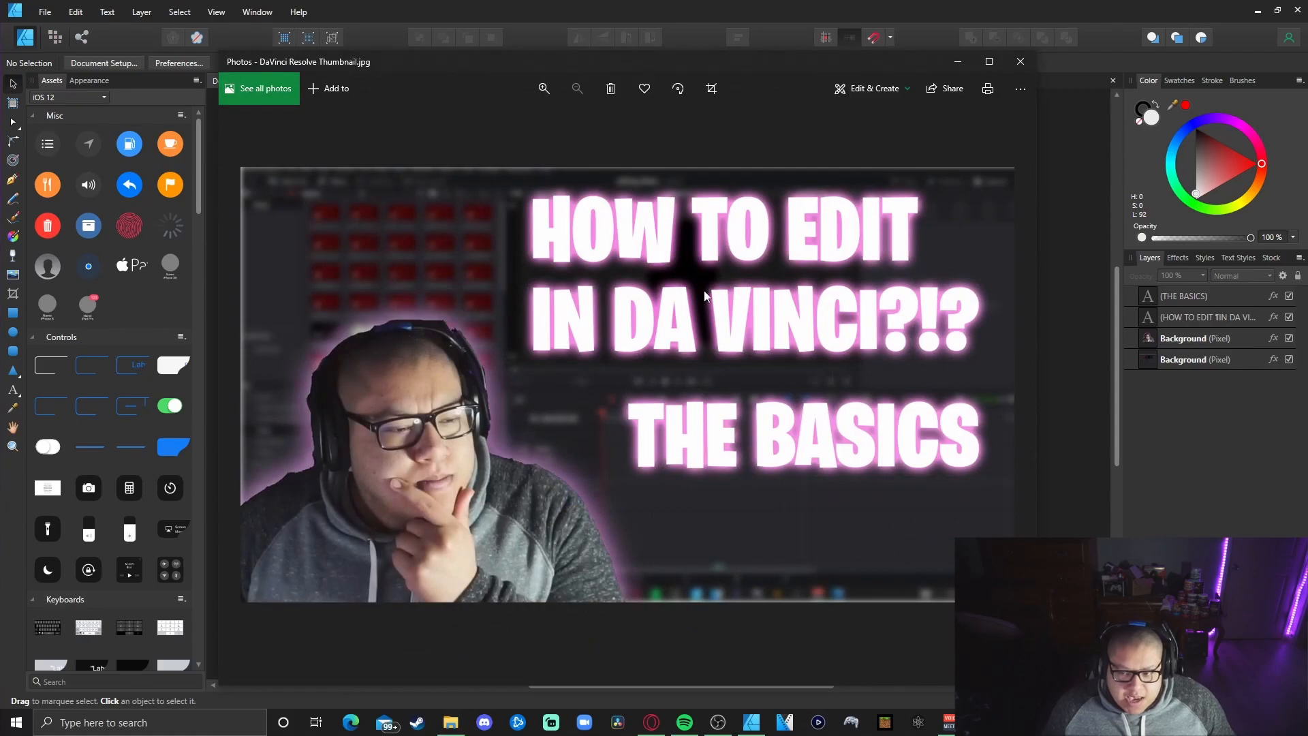
pyautogui.click(1020, 61)
pyautogui.click(981, 271)
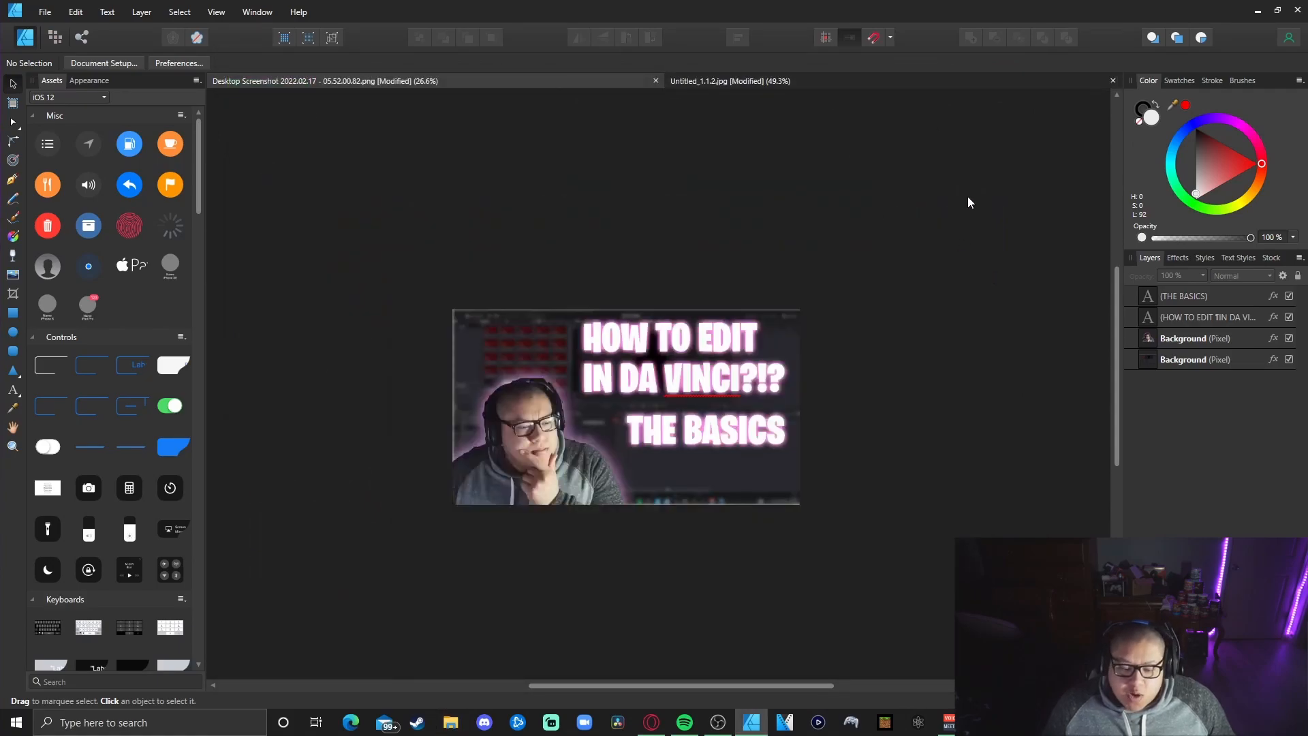